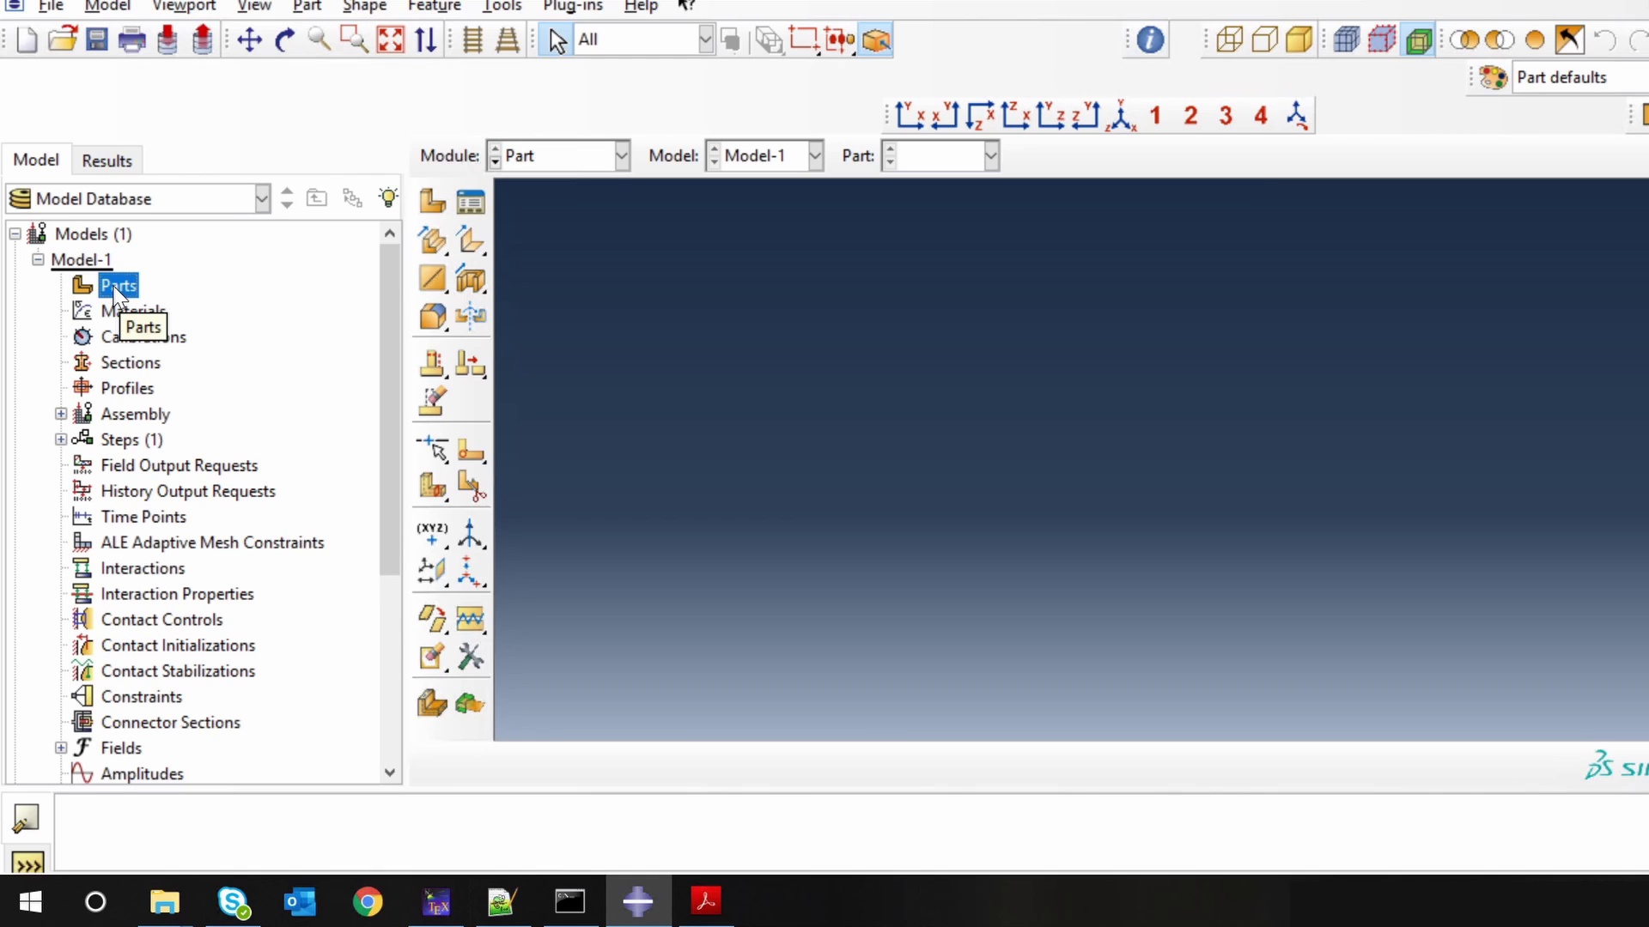
Create a 3D deformable solid extrusion part named Al_plate with an approximate size of 2
{"action": "double_click", "coordinate": [111, 284]}
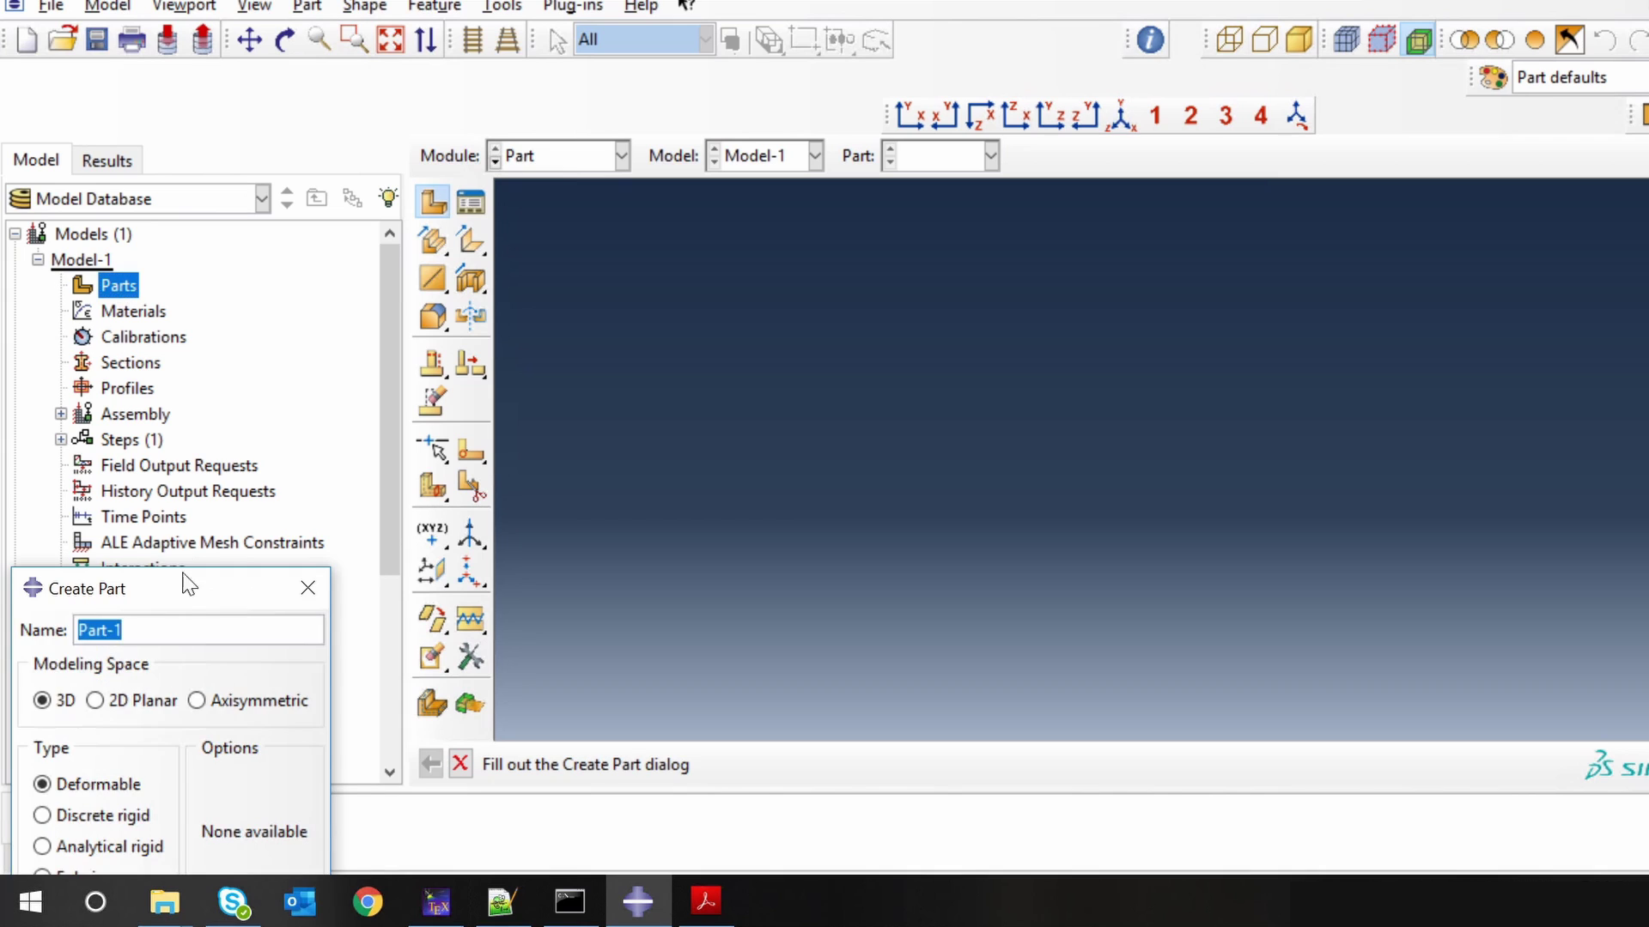
{"action": "left_click_drag", "start_coordinate": [204, 582], "coordinate": [263, 205]}
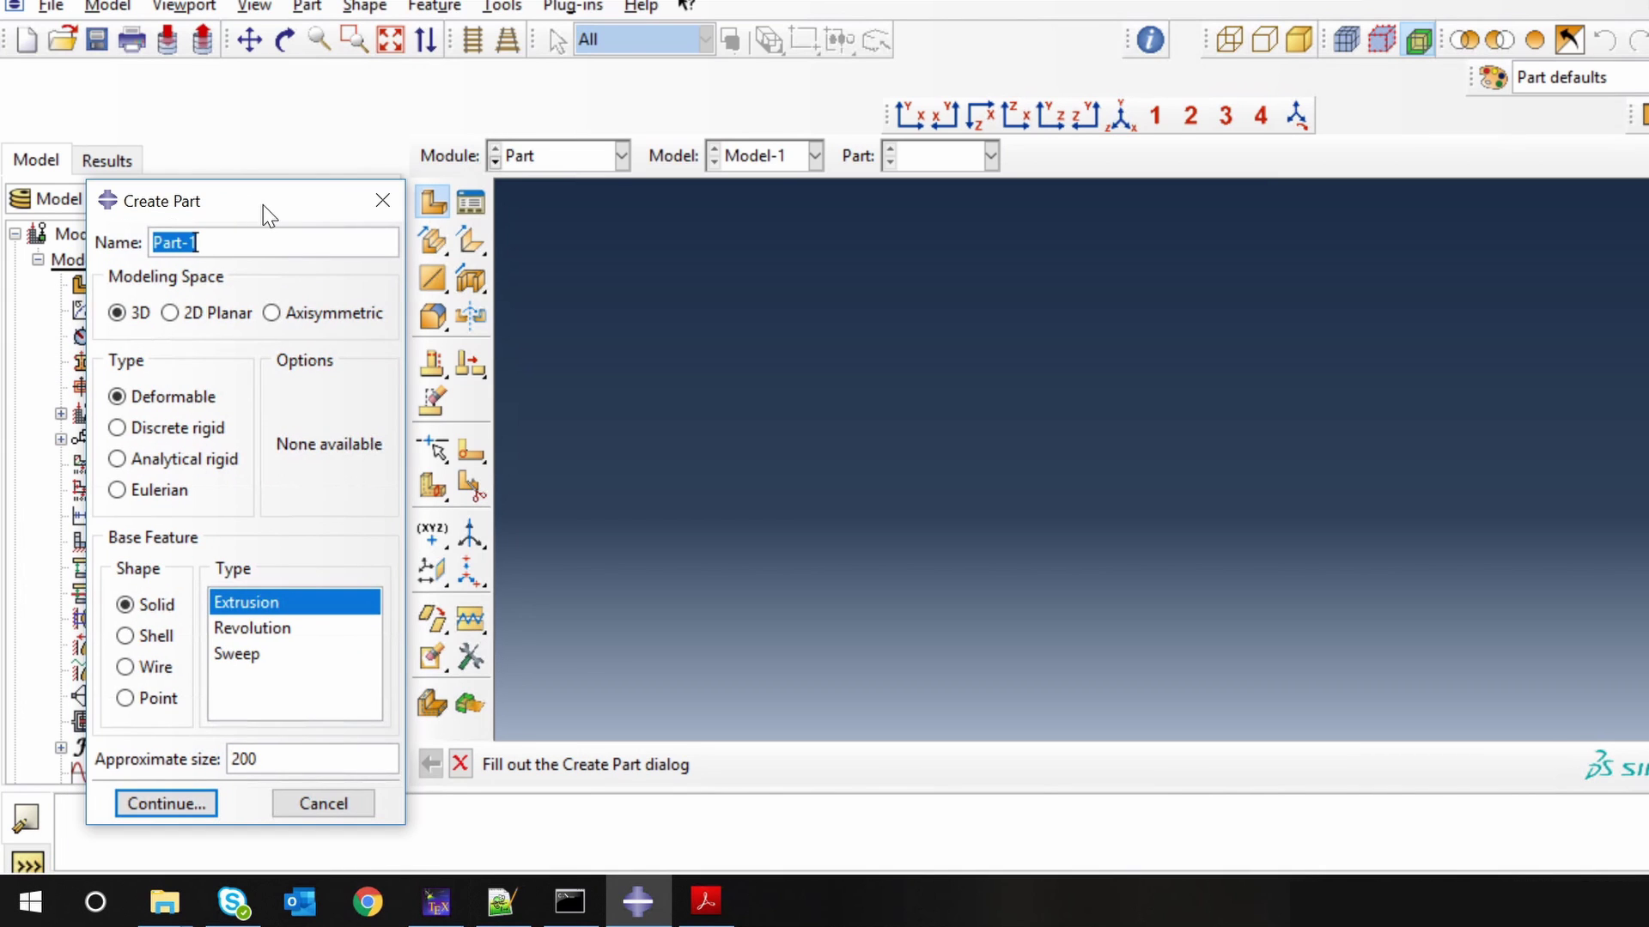
{"action": "type", "text": "Al_plate"}
{"action": "left_click", "coordinate": [255, 759]}
{"action": "key", "text": "BackSpace"}
{"action": "key", "text": "BackSpace"}
{"action": "left_click", "coordinate": [169, 803]}
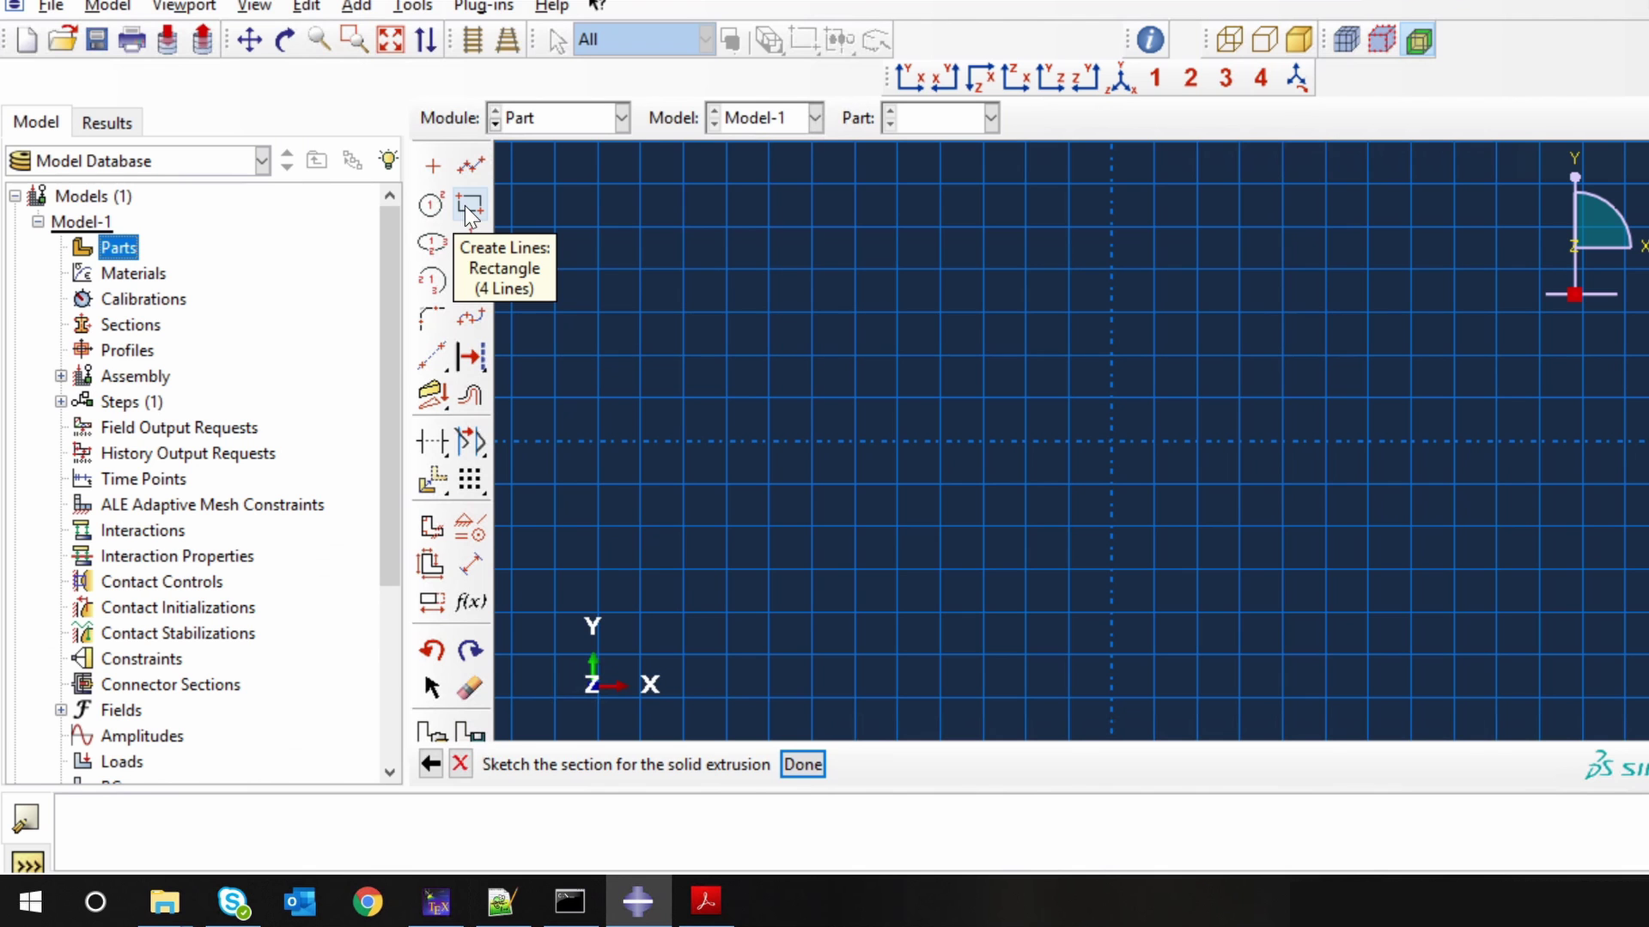
Sketch the plate's rectangular section with opposite corners at 0.05,0 and -0.05,-0.1
{"action": "left_click", "coordinate": [470, 206]}
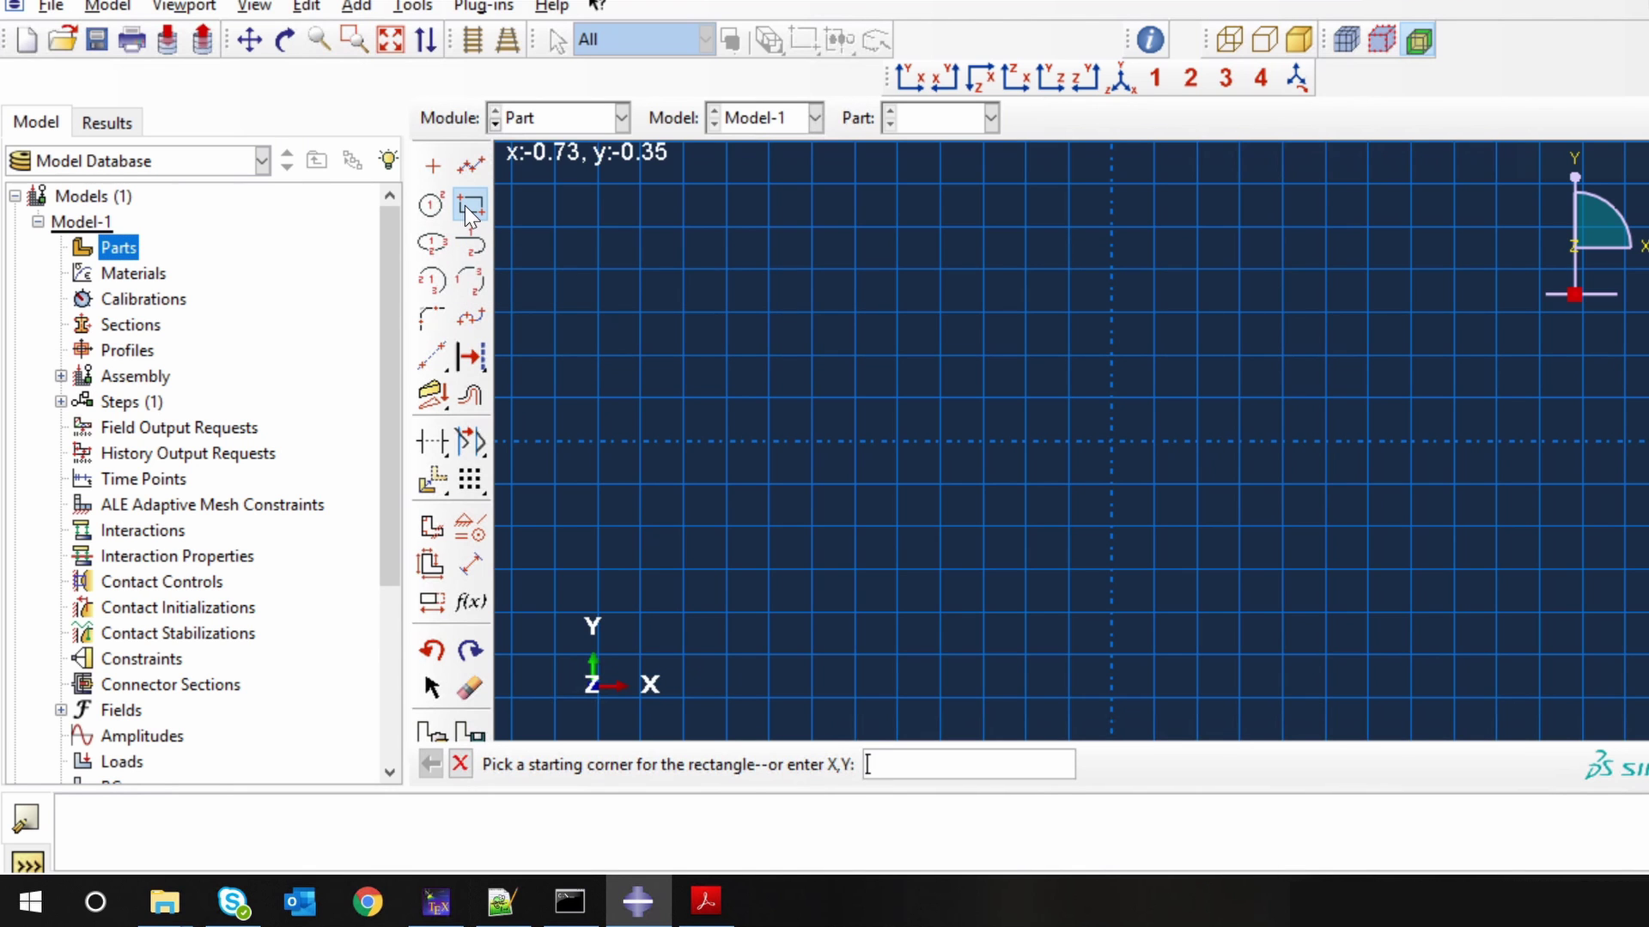
{"action": "type", "text": "0.05,0"}
{"action": "key", "text": "Return"}
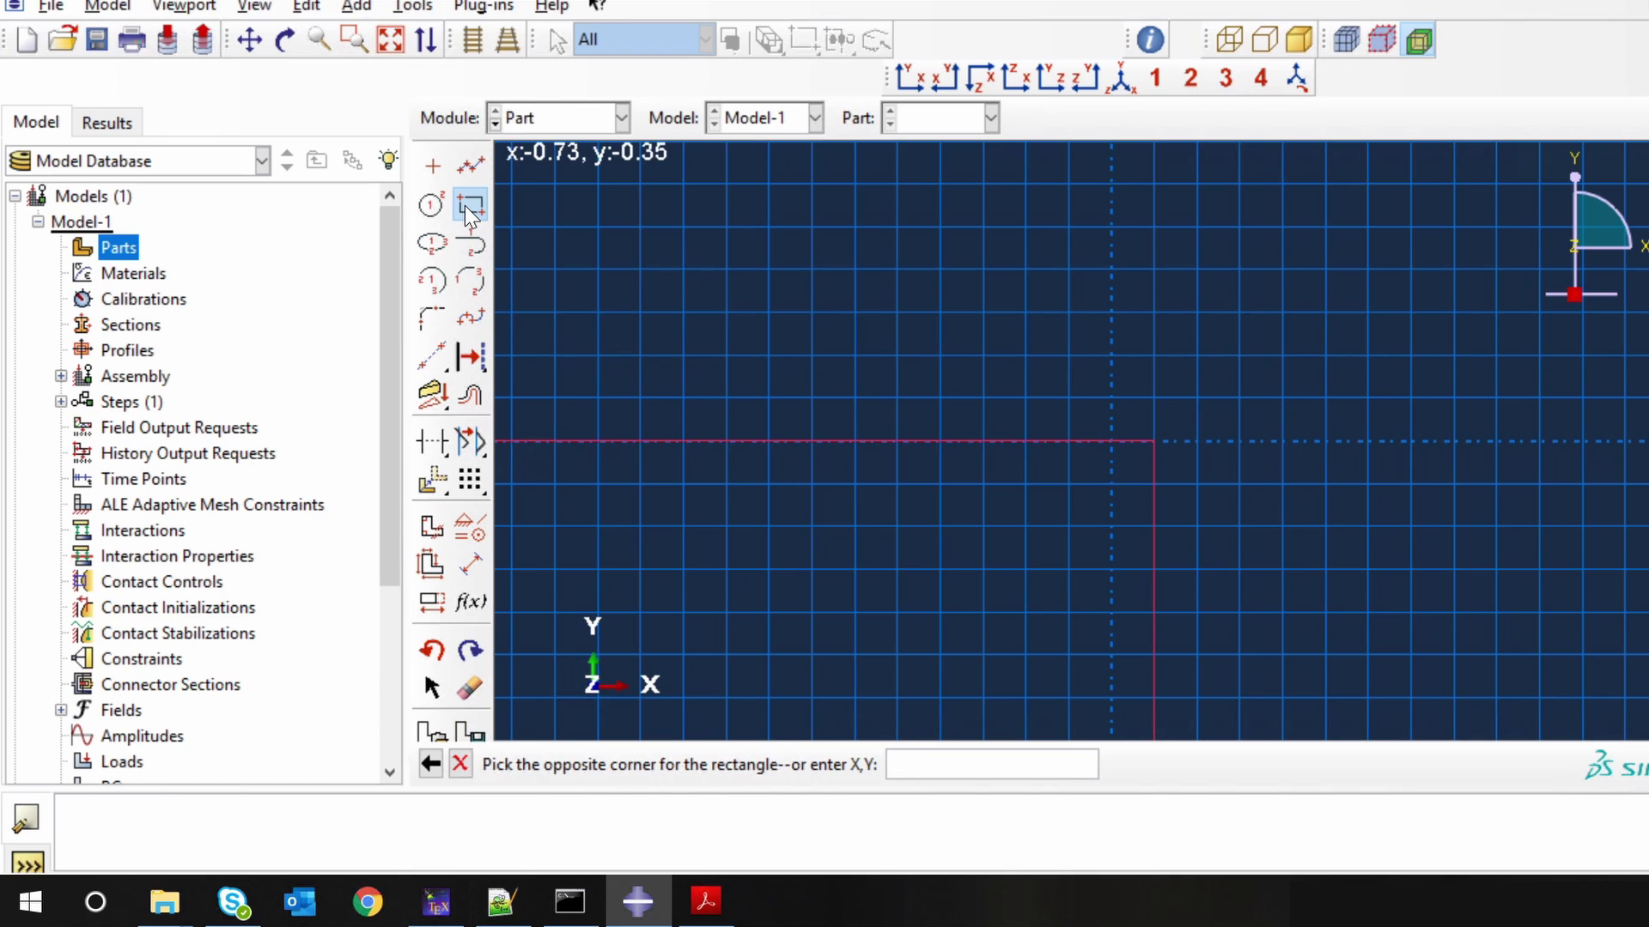
{"action": "type", "text": "-0.05,-0.1"}
{"action": "key", "text": "Return"}
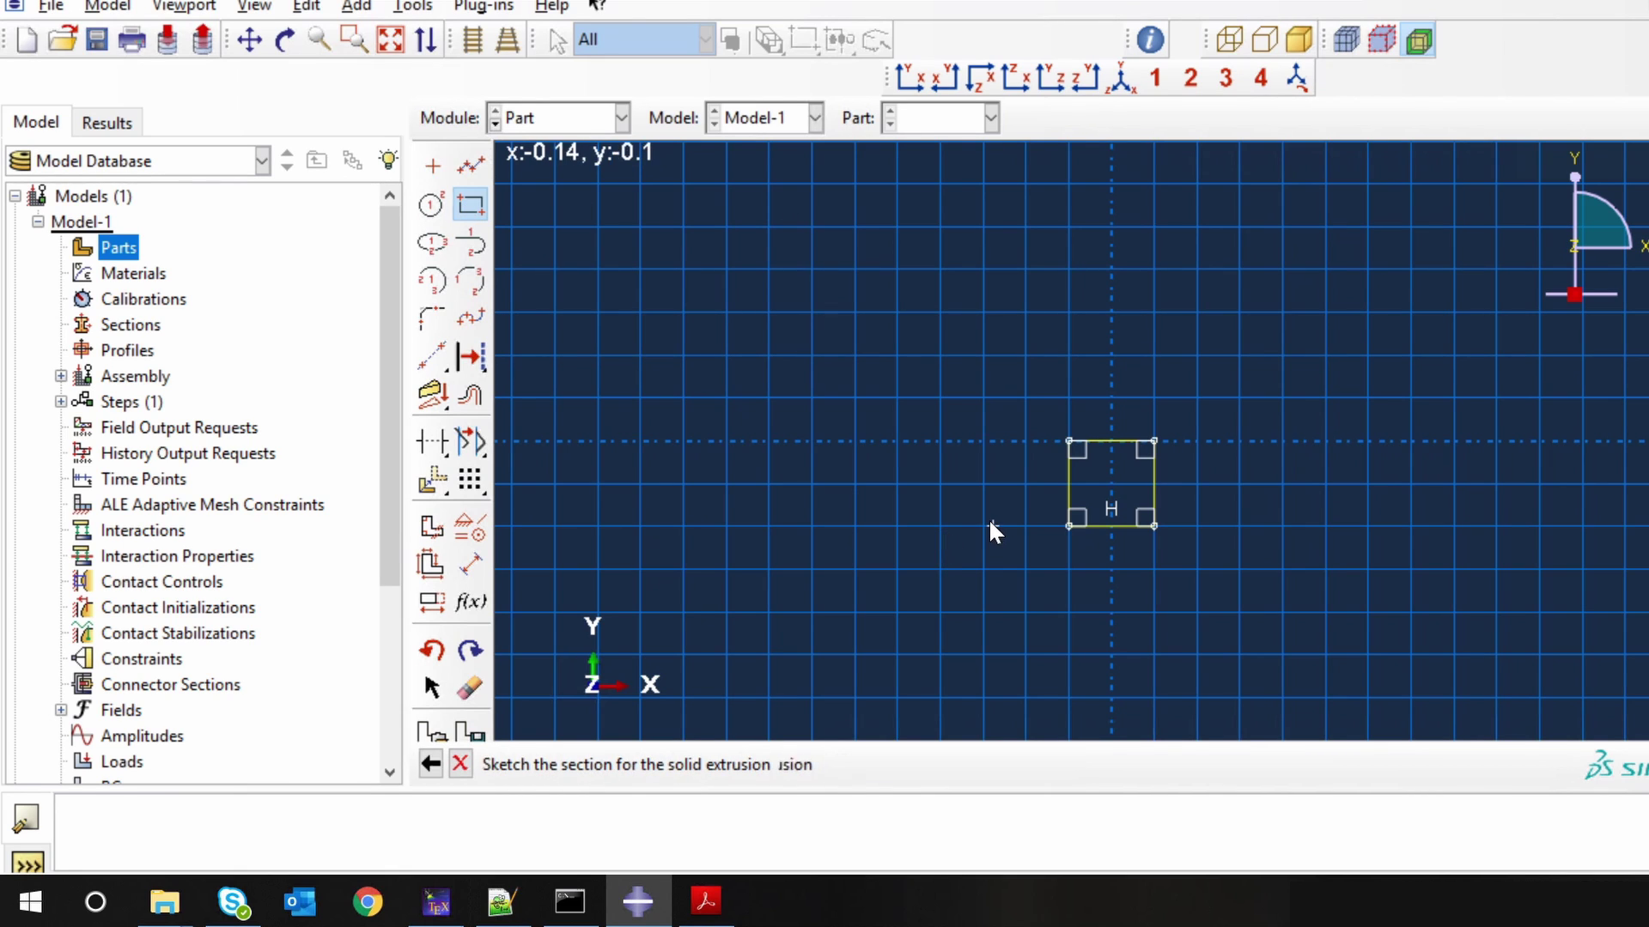
Finish the section sketch and extrude it to a depth of 0.02
{"action": "middle_click", "coordinate": [968, 538]}
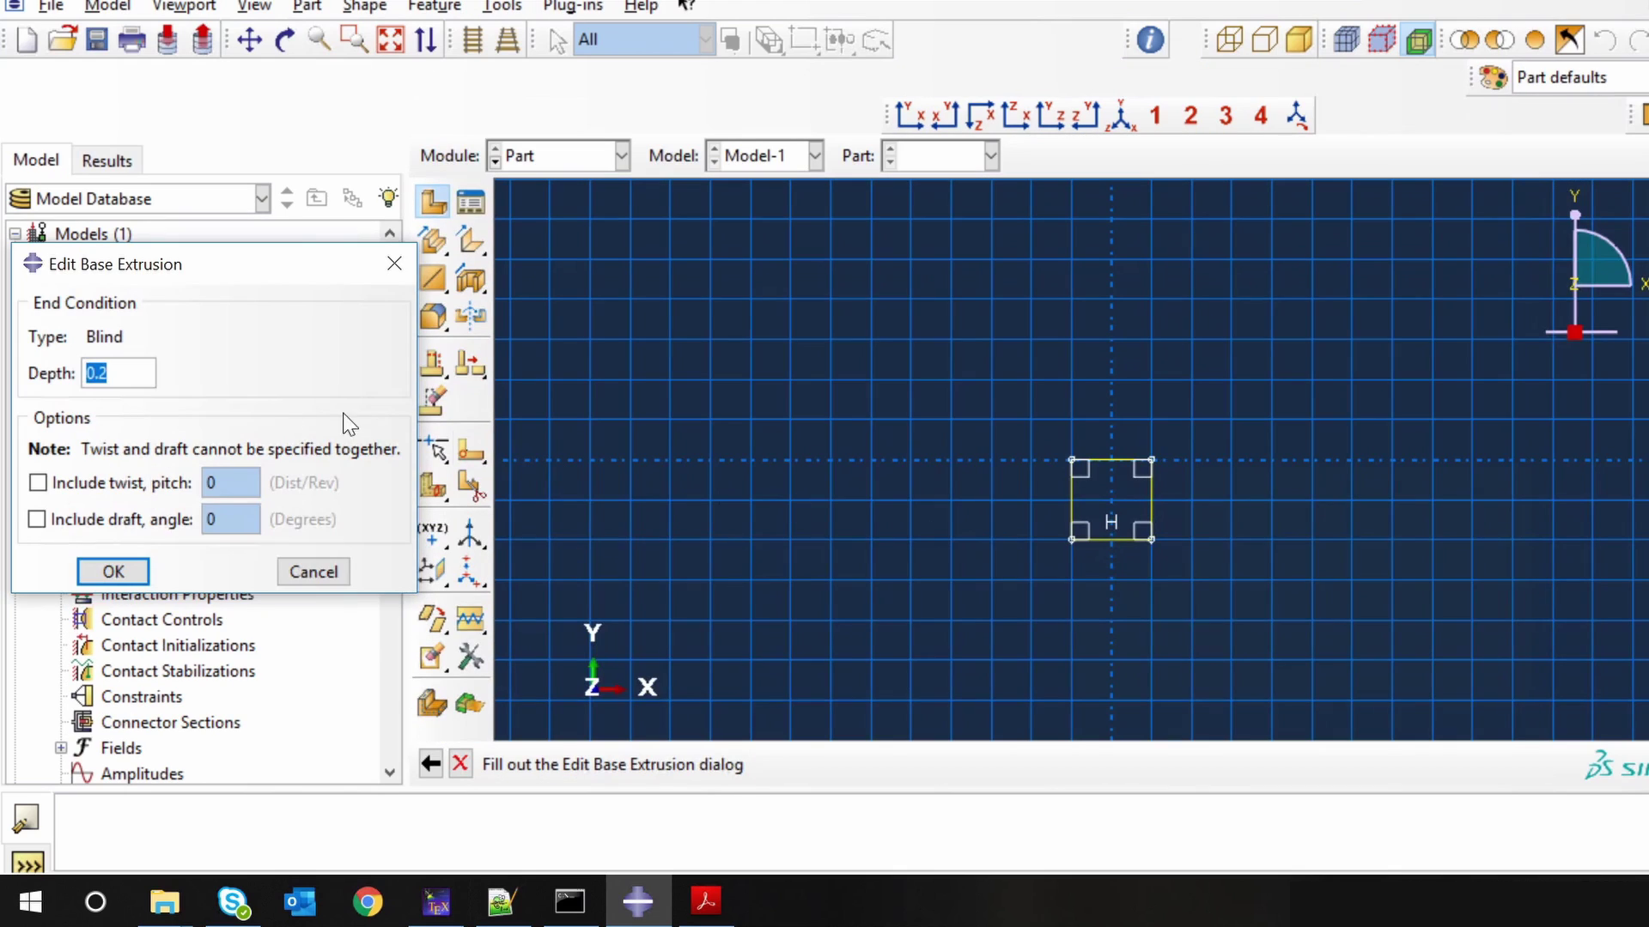
{"action": "type", "text": "0.02"}
{"action": "left_click", "coordinate": [122, 571]}
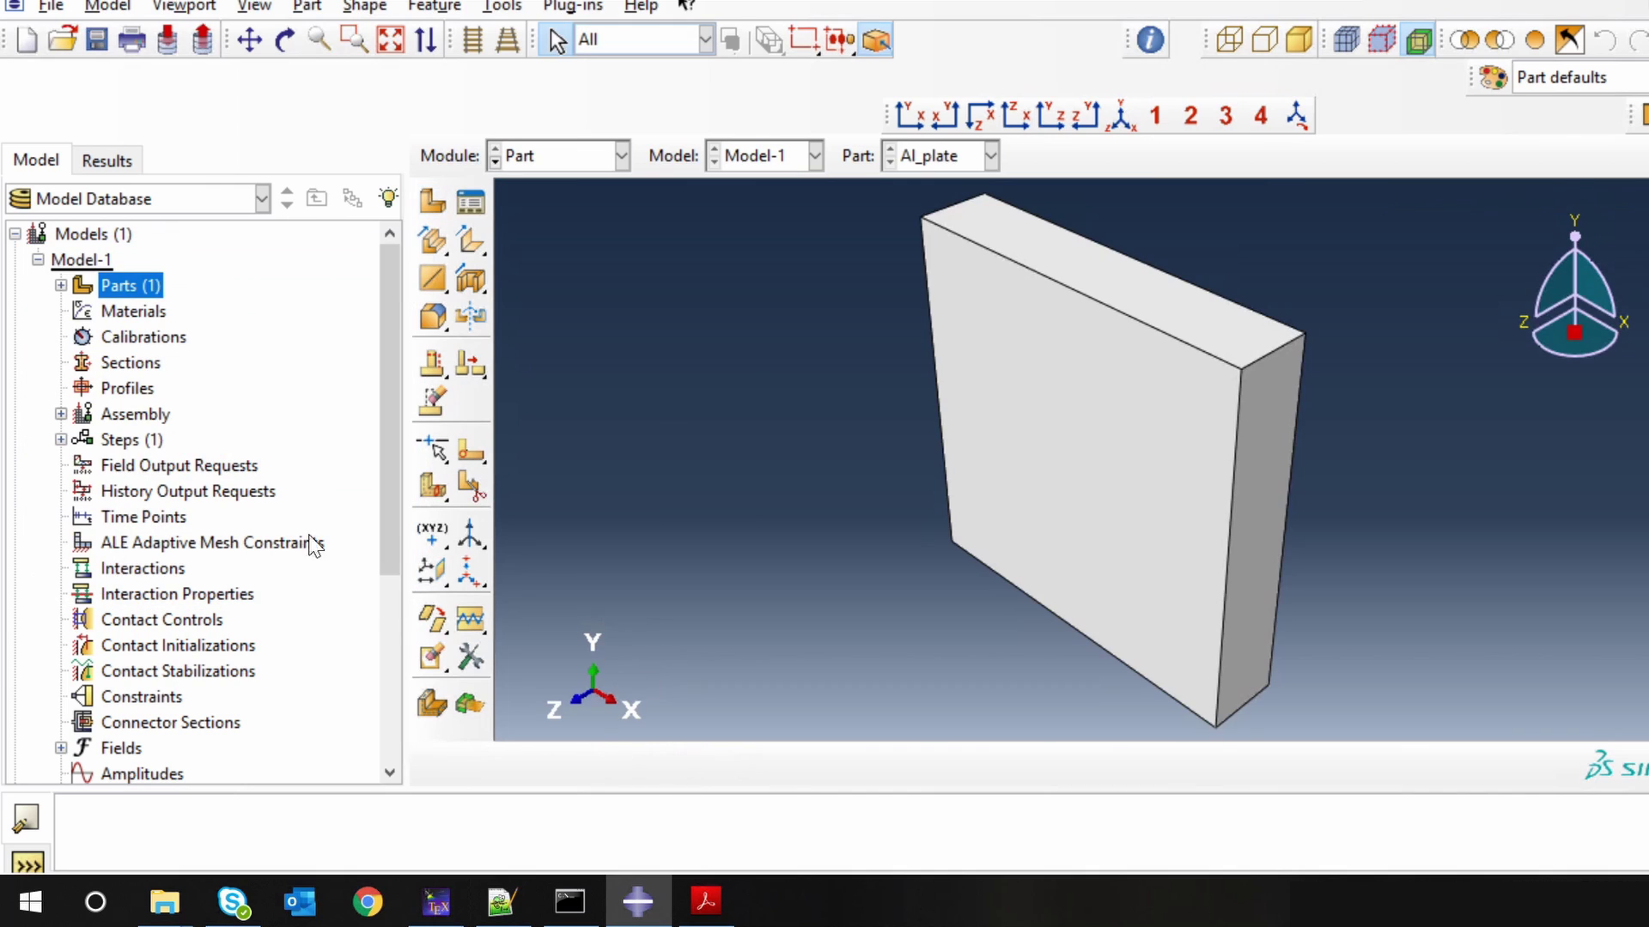
In the Property module, create a material named Al with a uniform mass density of 2710
{"action": "left_click", "coordinate": [570, 166]}
{"action": "left_click", "coordinate": [560, 209]}
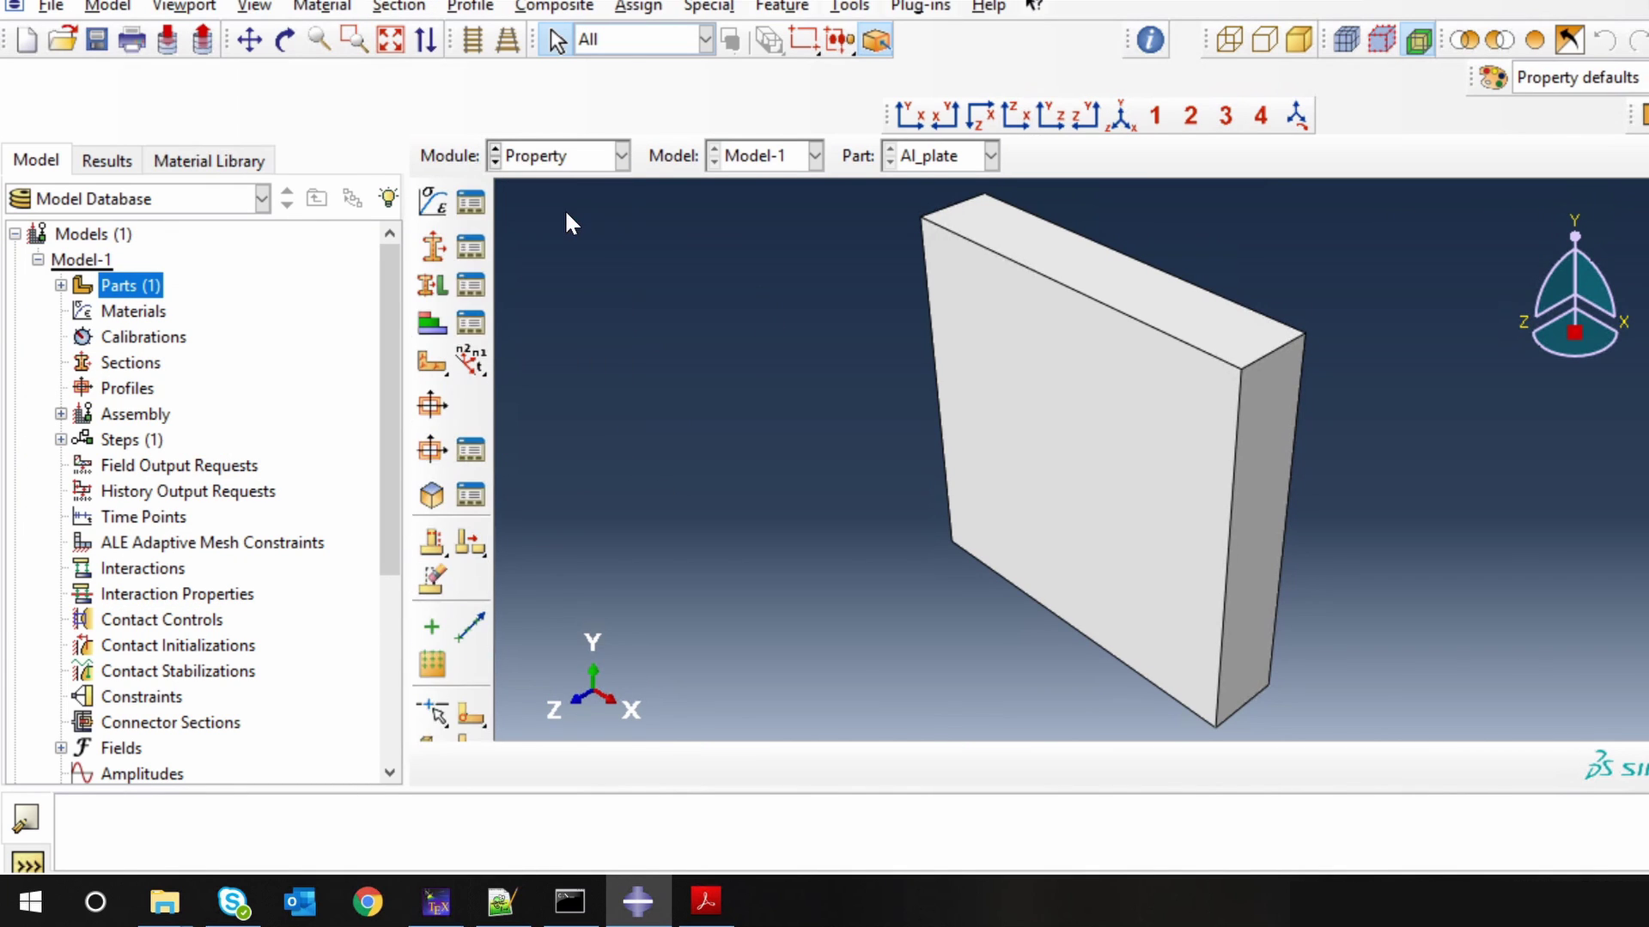
{"action": "left_click", "coordinate": [432, 205]}
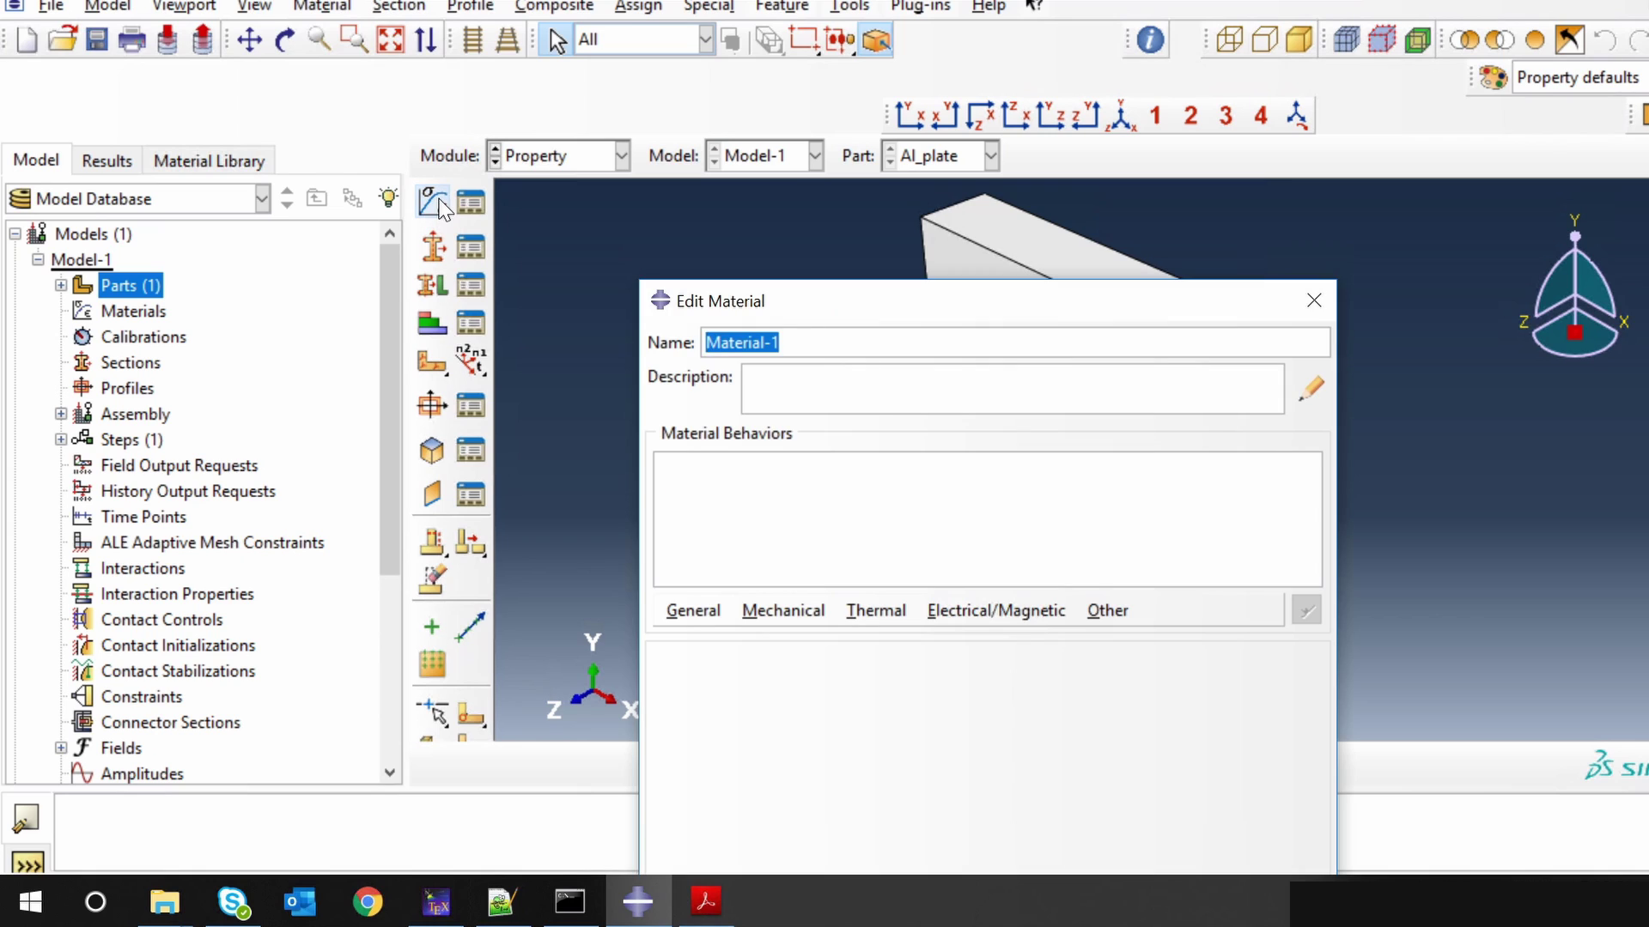
{"action": "type", "text": "Al"}
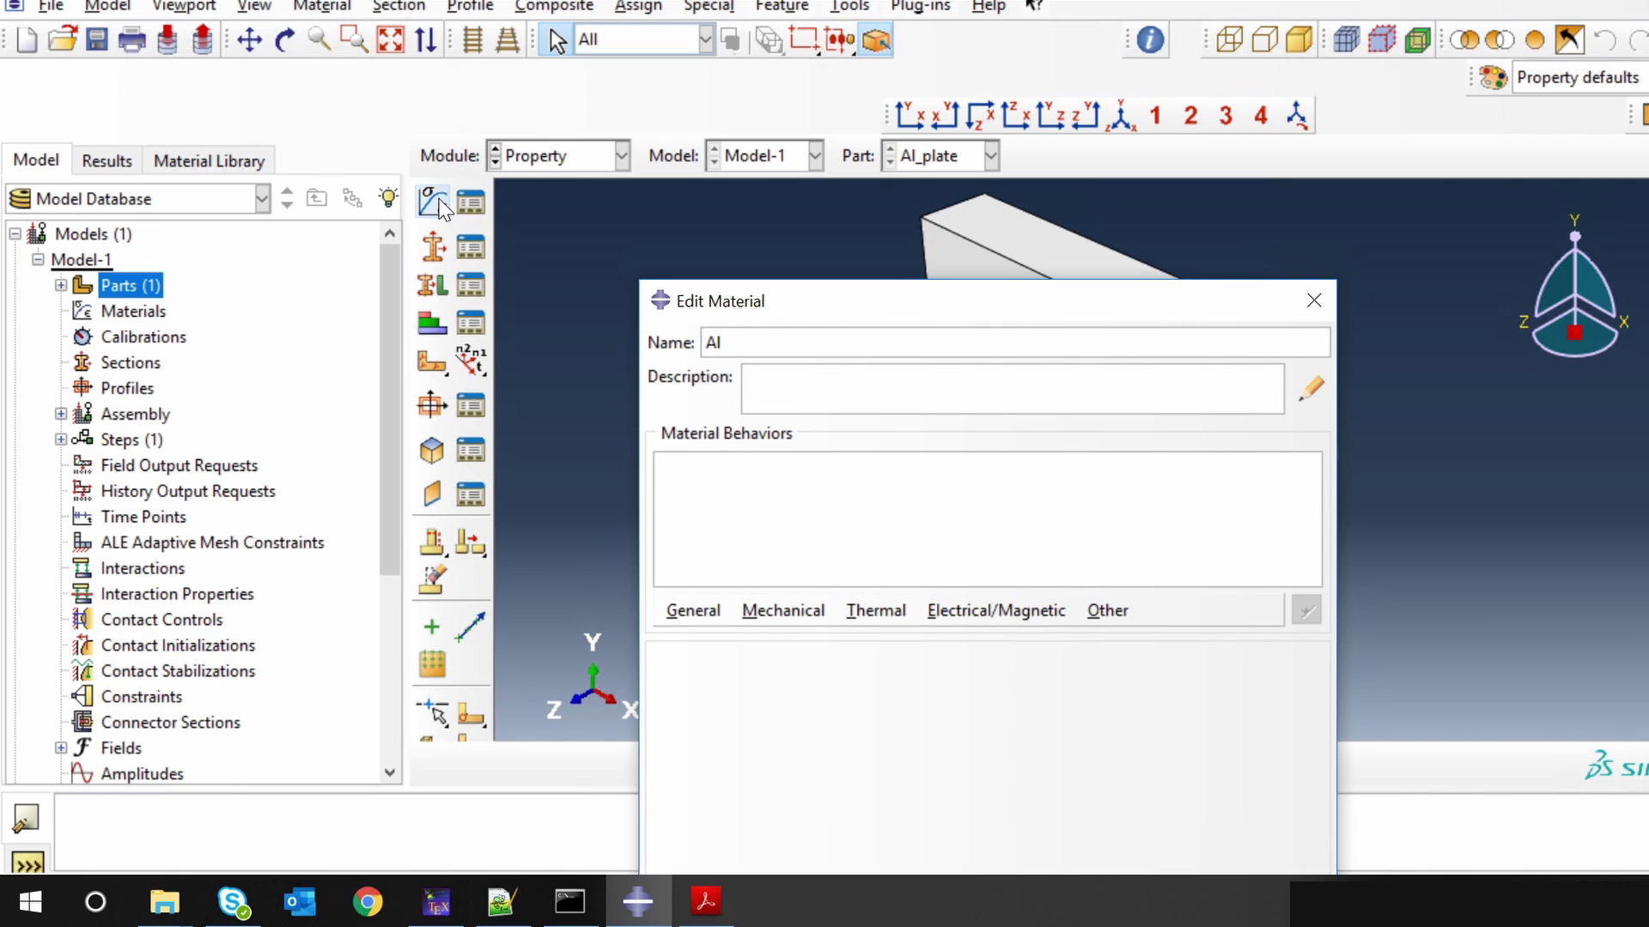
{"action": "left_click", "coordinate": [678, 612]}
{"action": "left_click", "coordinate": [693, 633]}
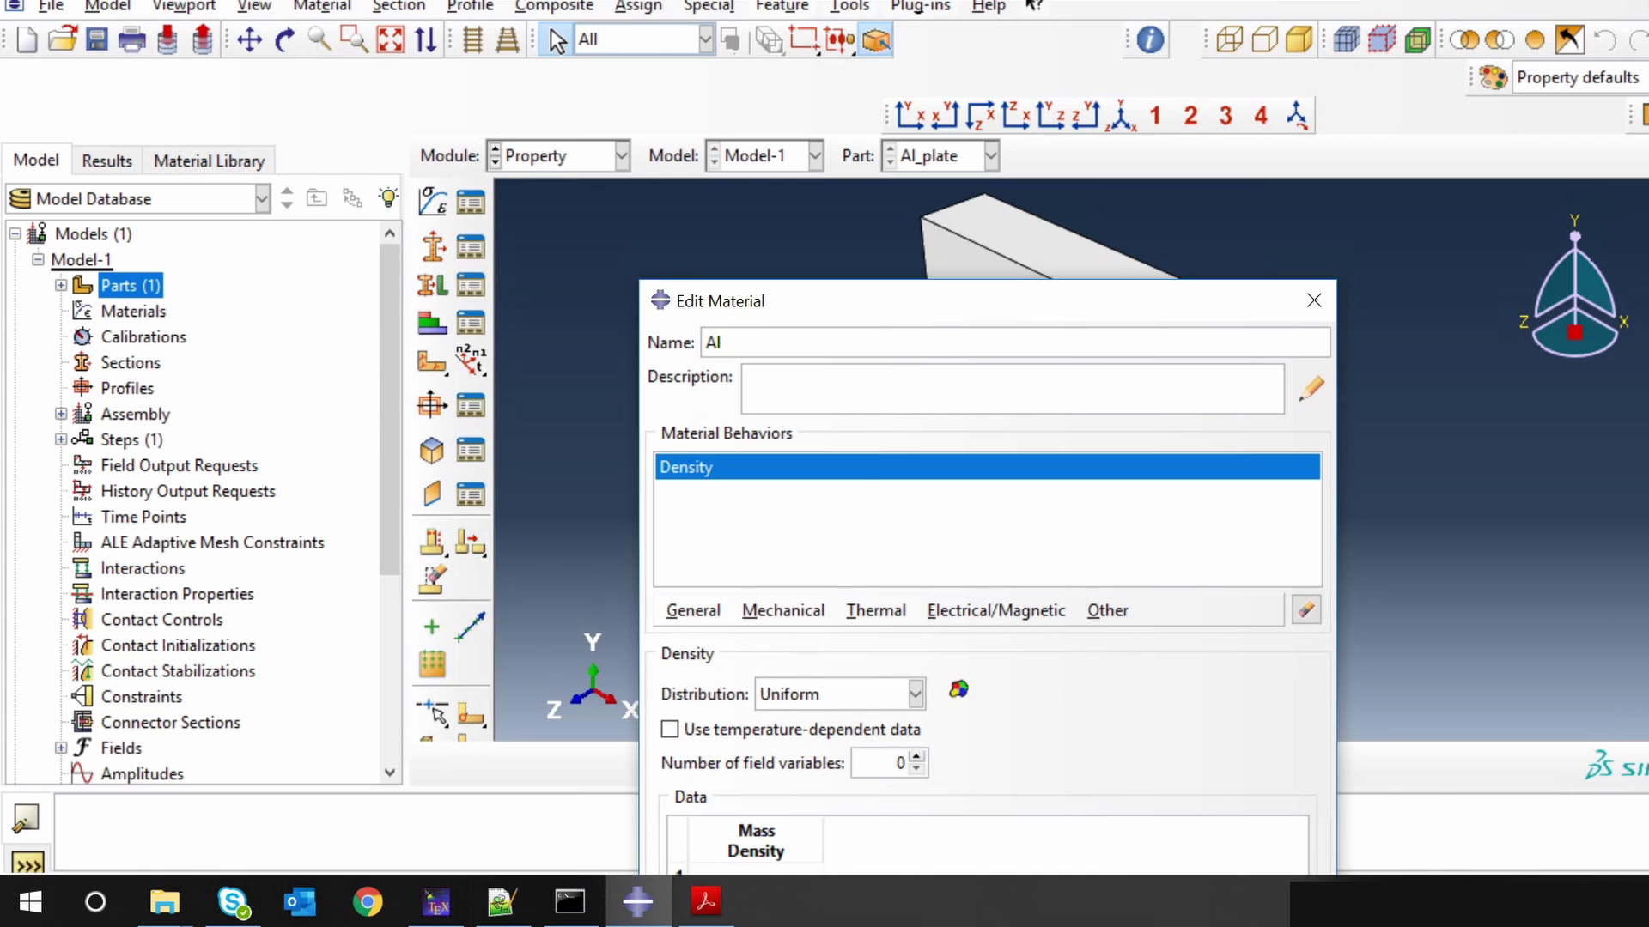
{"action": "left_click_drag", "start_coordinate": [928, 303], "coordinate": [762, 78]}
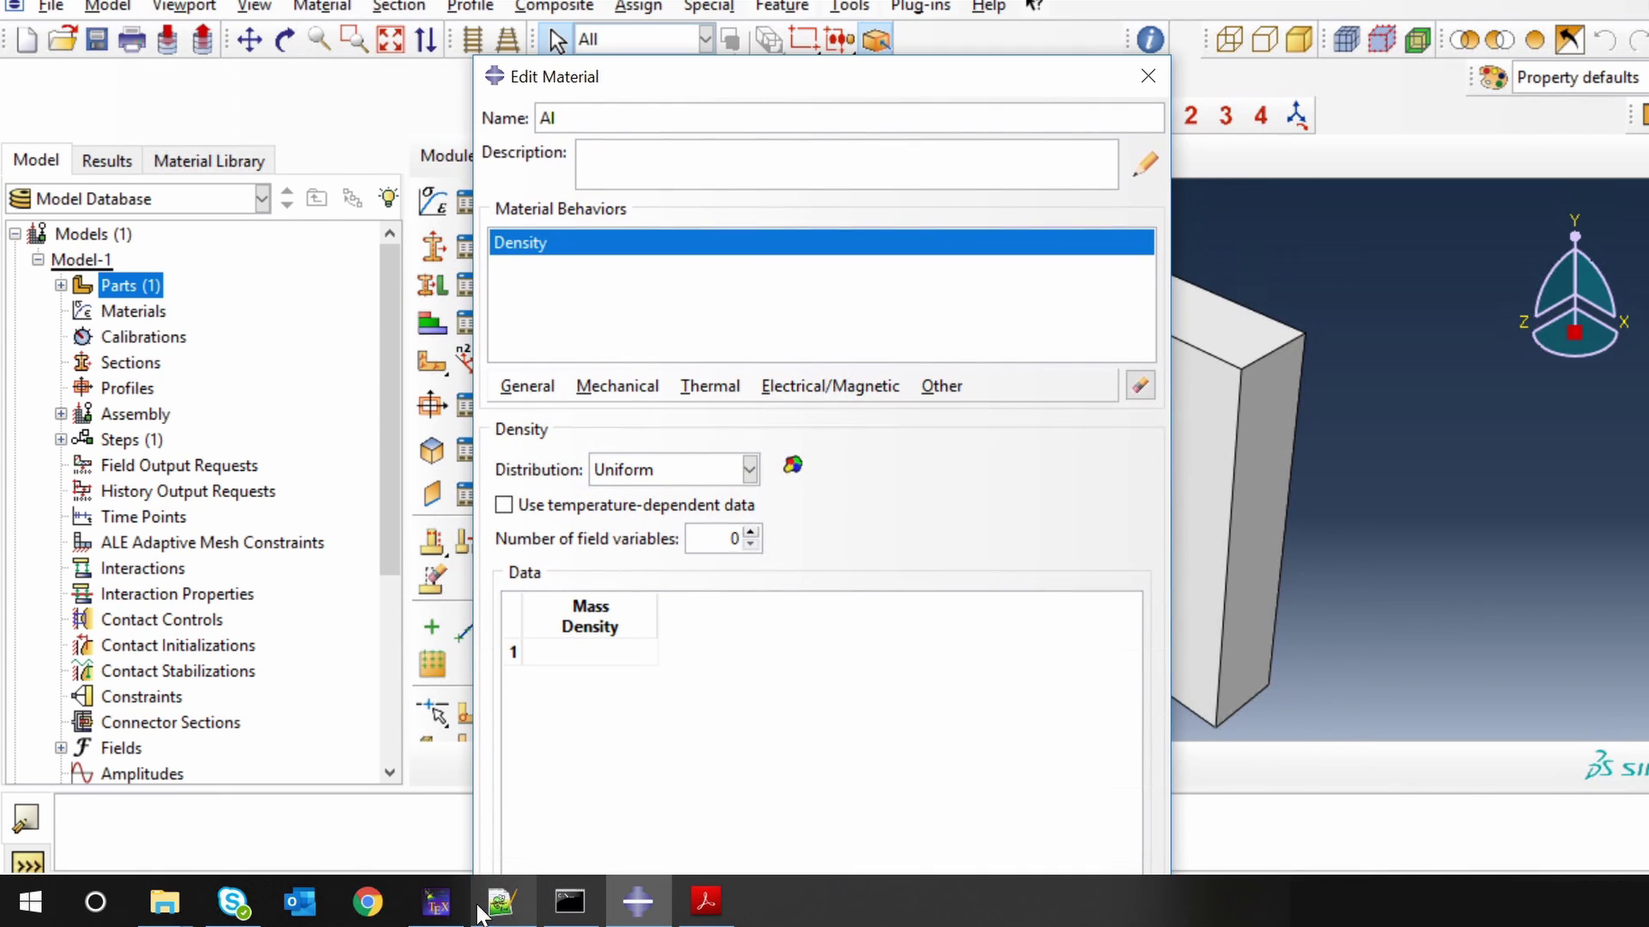
{"action": "left_click", "coordinate": [527, 652]}
{"action": "type", "text": "2710"}
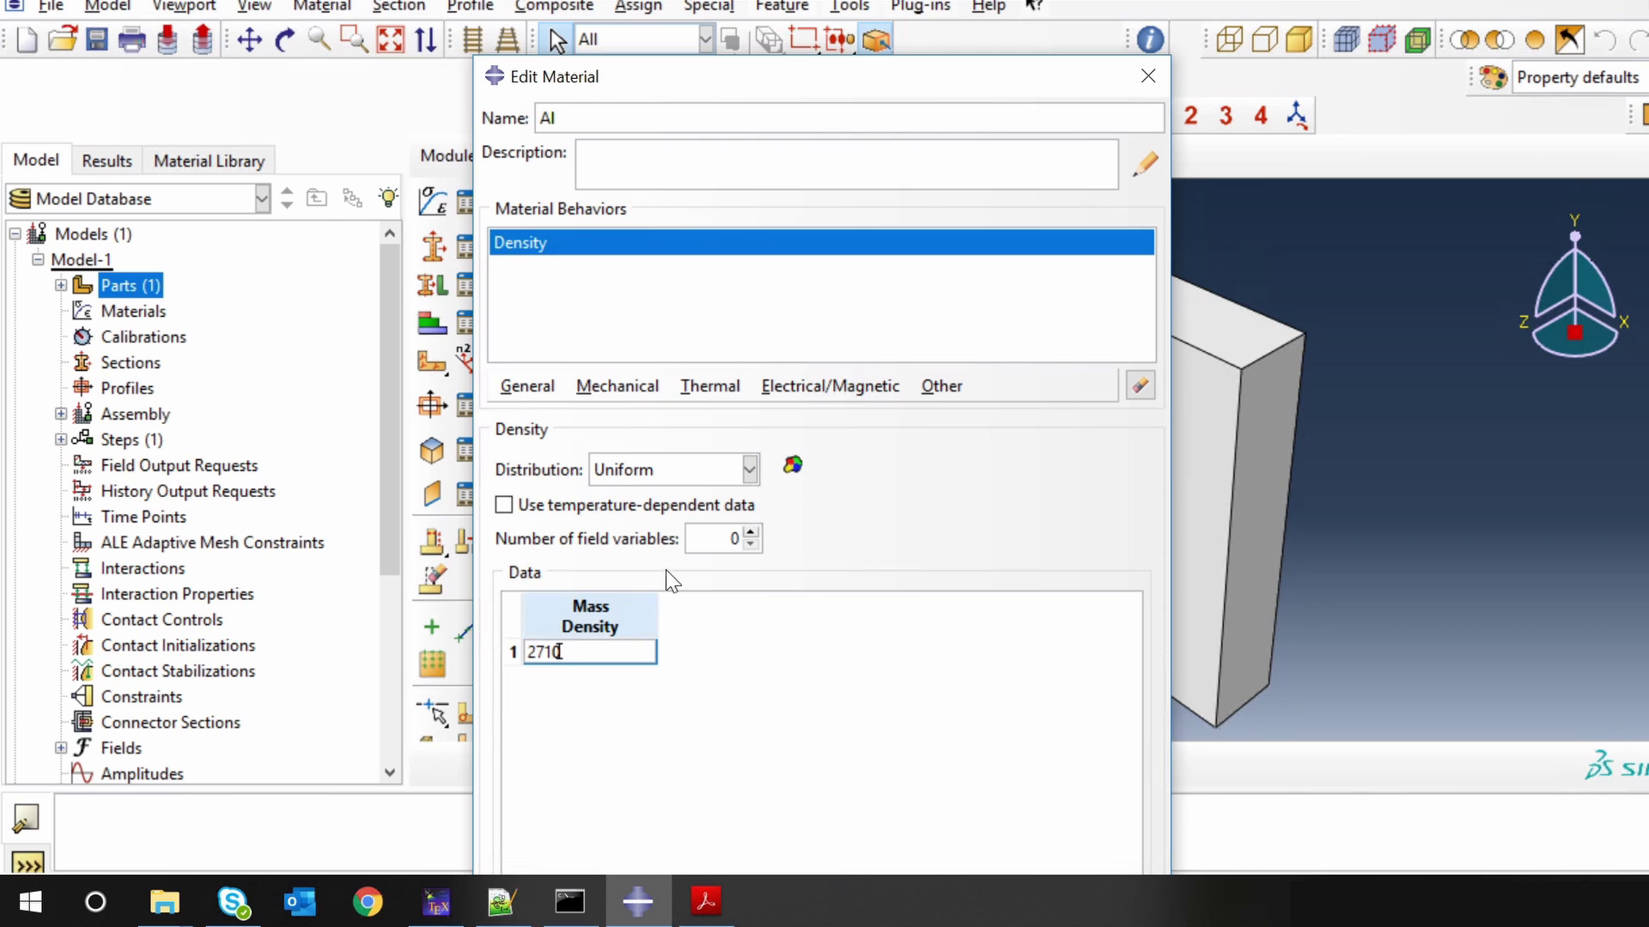
Add isotropic thermal conductivity of 205 to the Al material
{"action": "left_click", "coordinate": [710, 392]}
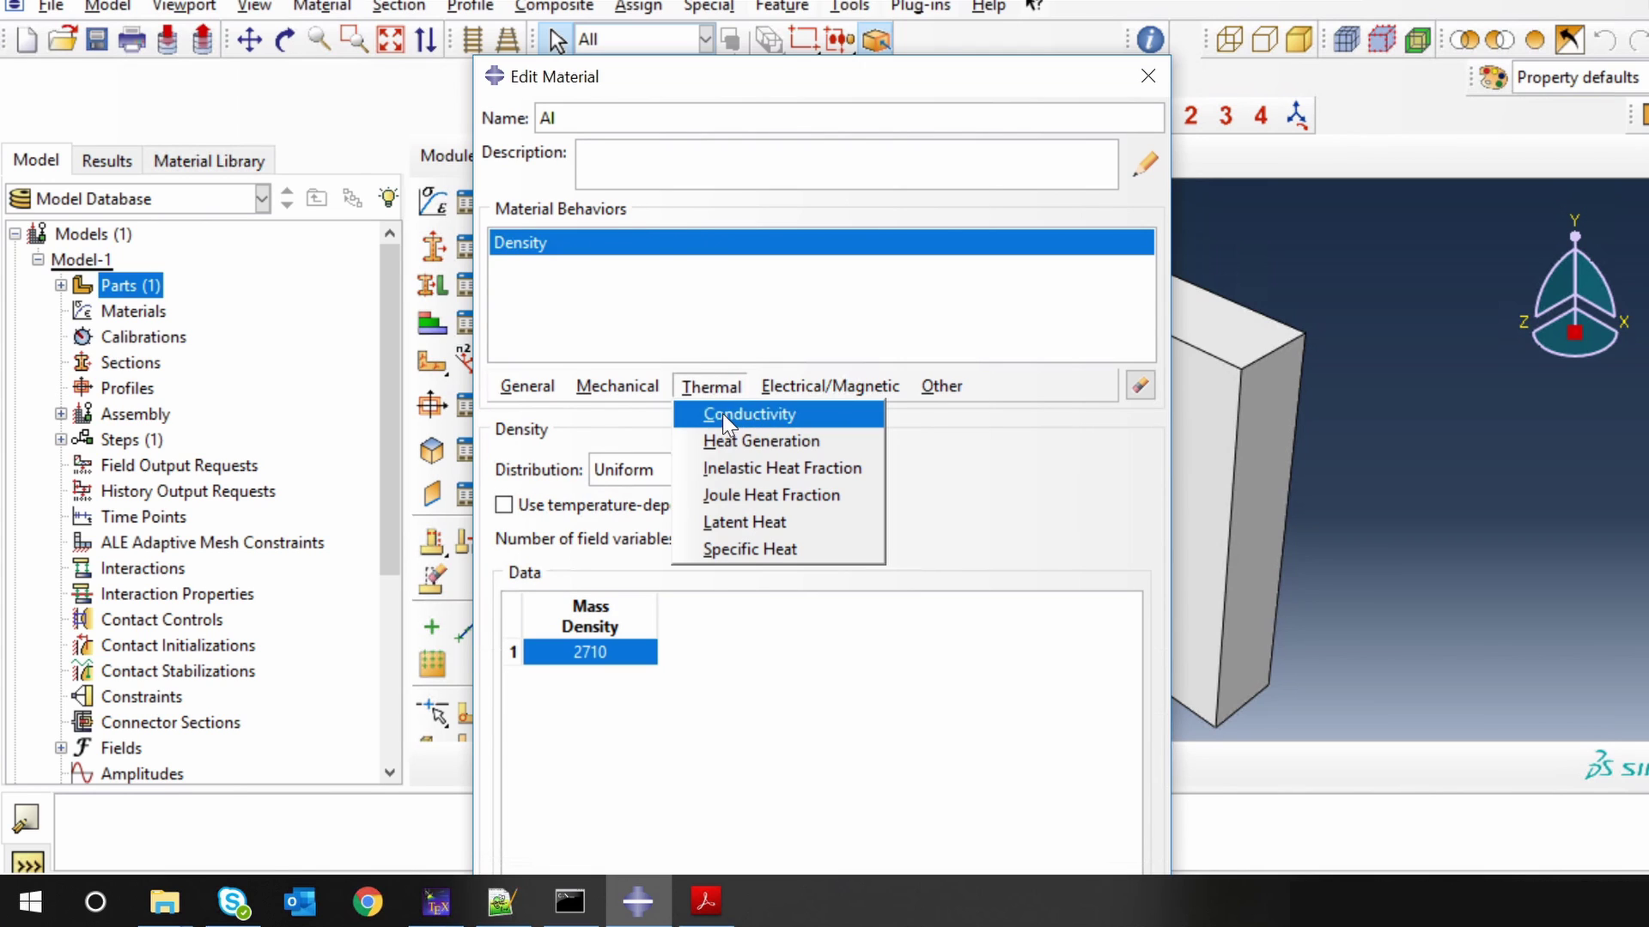
{"action": "left_click", "coordinate": [723, 414]}
{"action": "left_click", "coordinate": [527, 633]}
{"action": "type", "text": "205"}
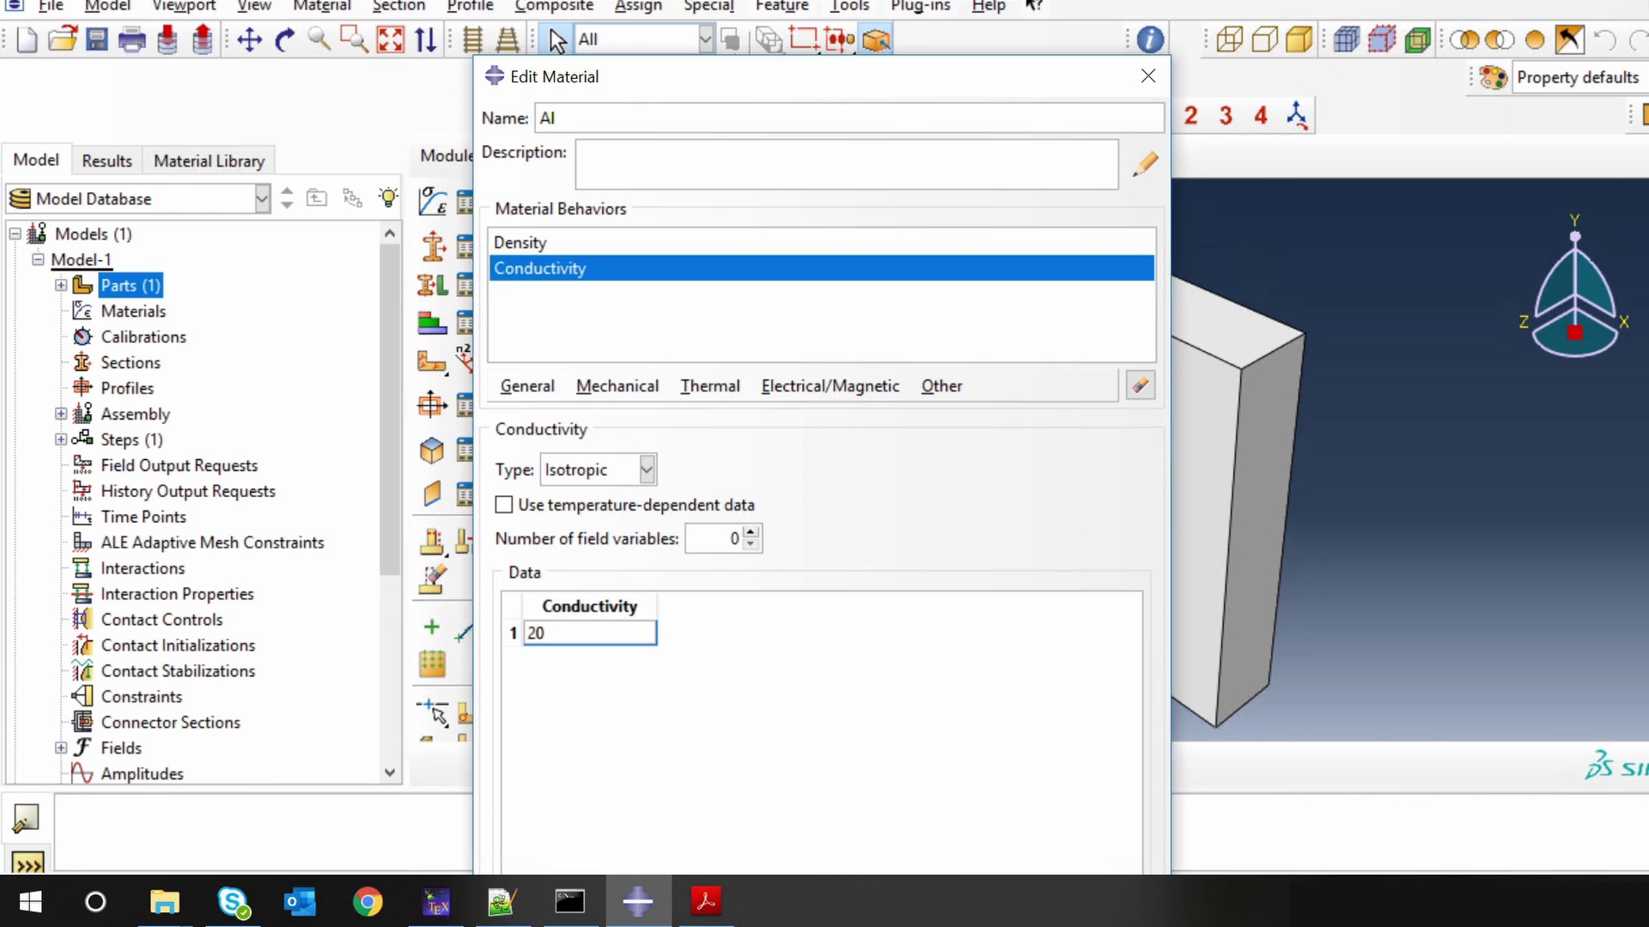
Add a constant-volume specific heat of 921 to the Al material and save the material definition
{"action": "left_click", "coordinate": [710, 387]}
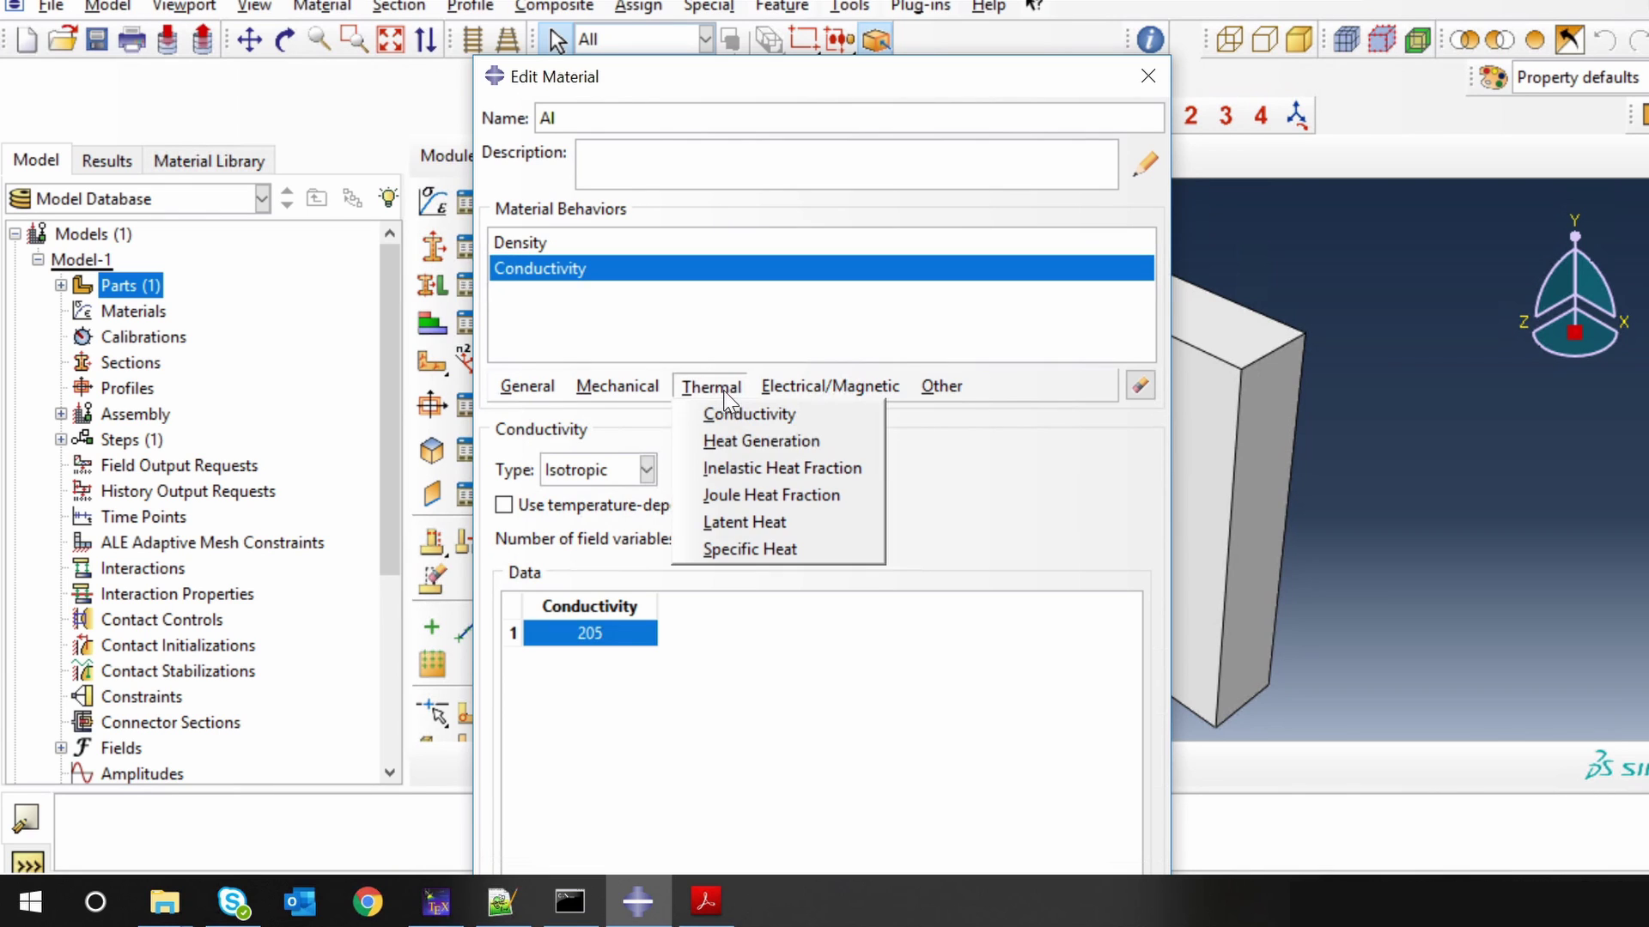
{"action": "left_click", "coordinate": [770, 564]}
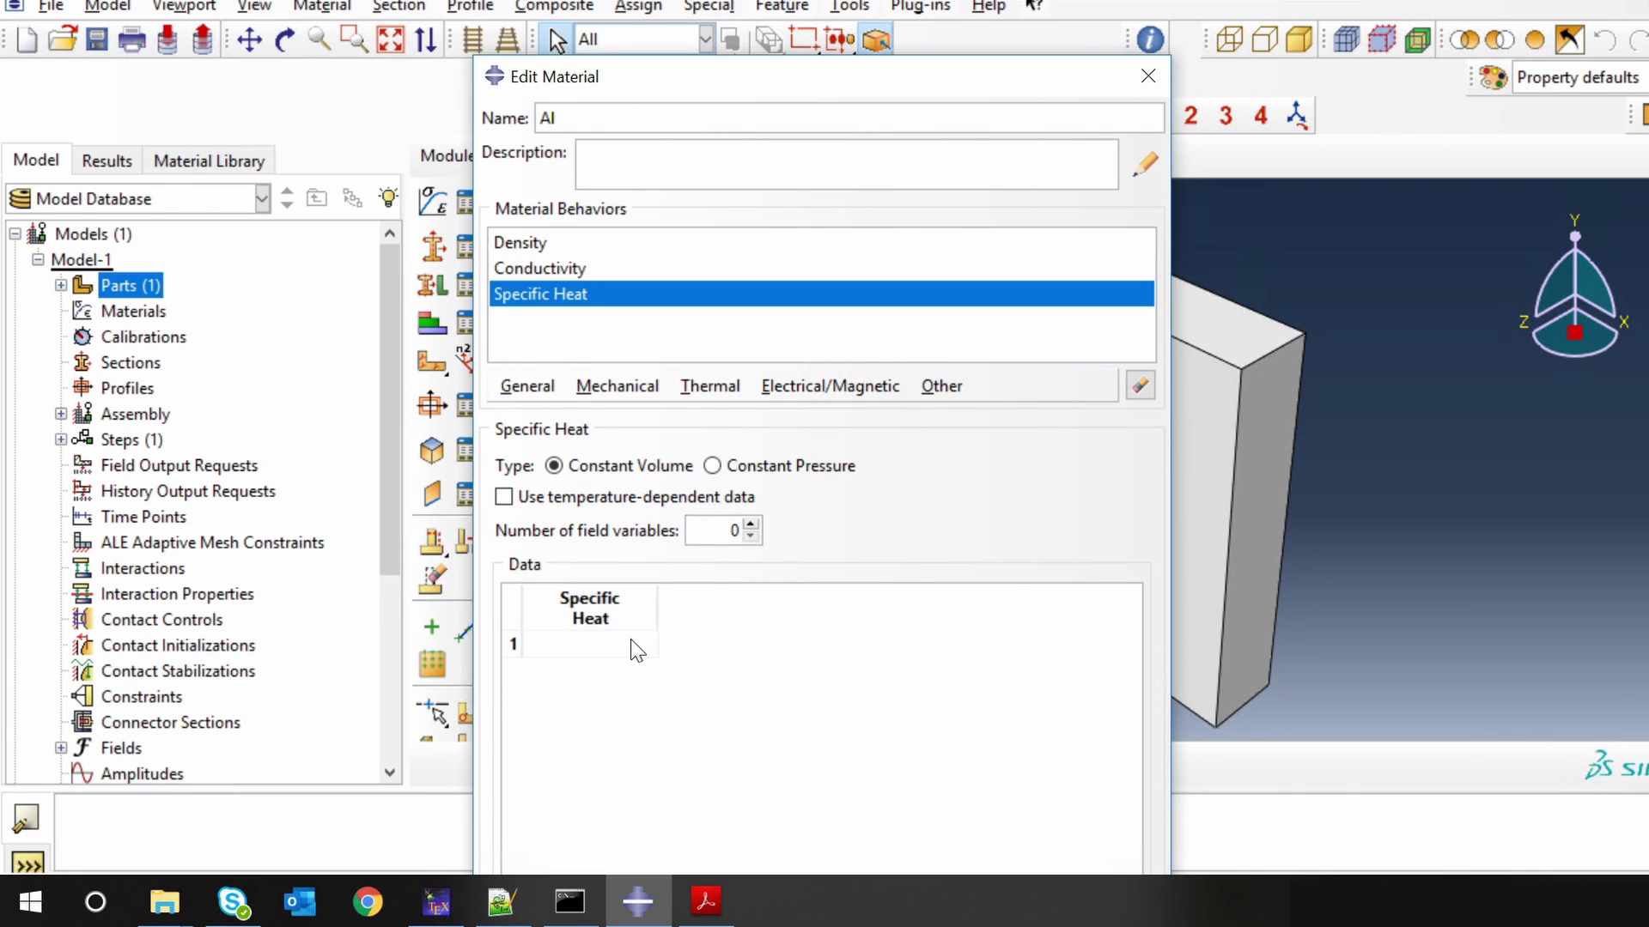
{"action": "left_click", "coordinate": [601, 644]}
{"action": "type", "text": "921"}
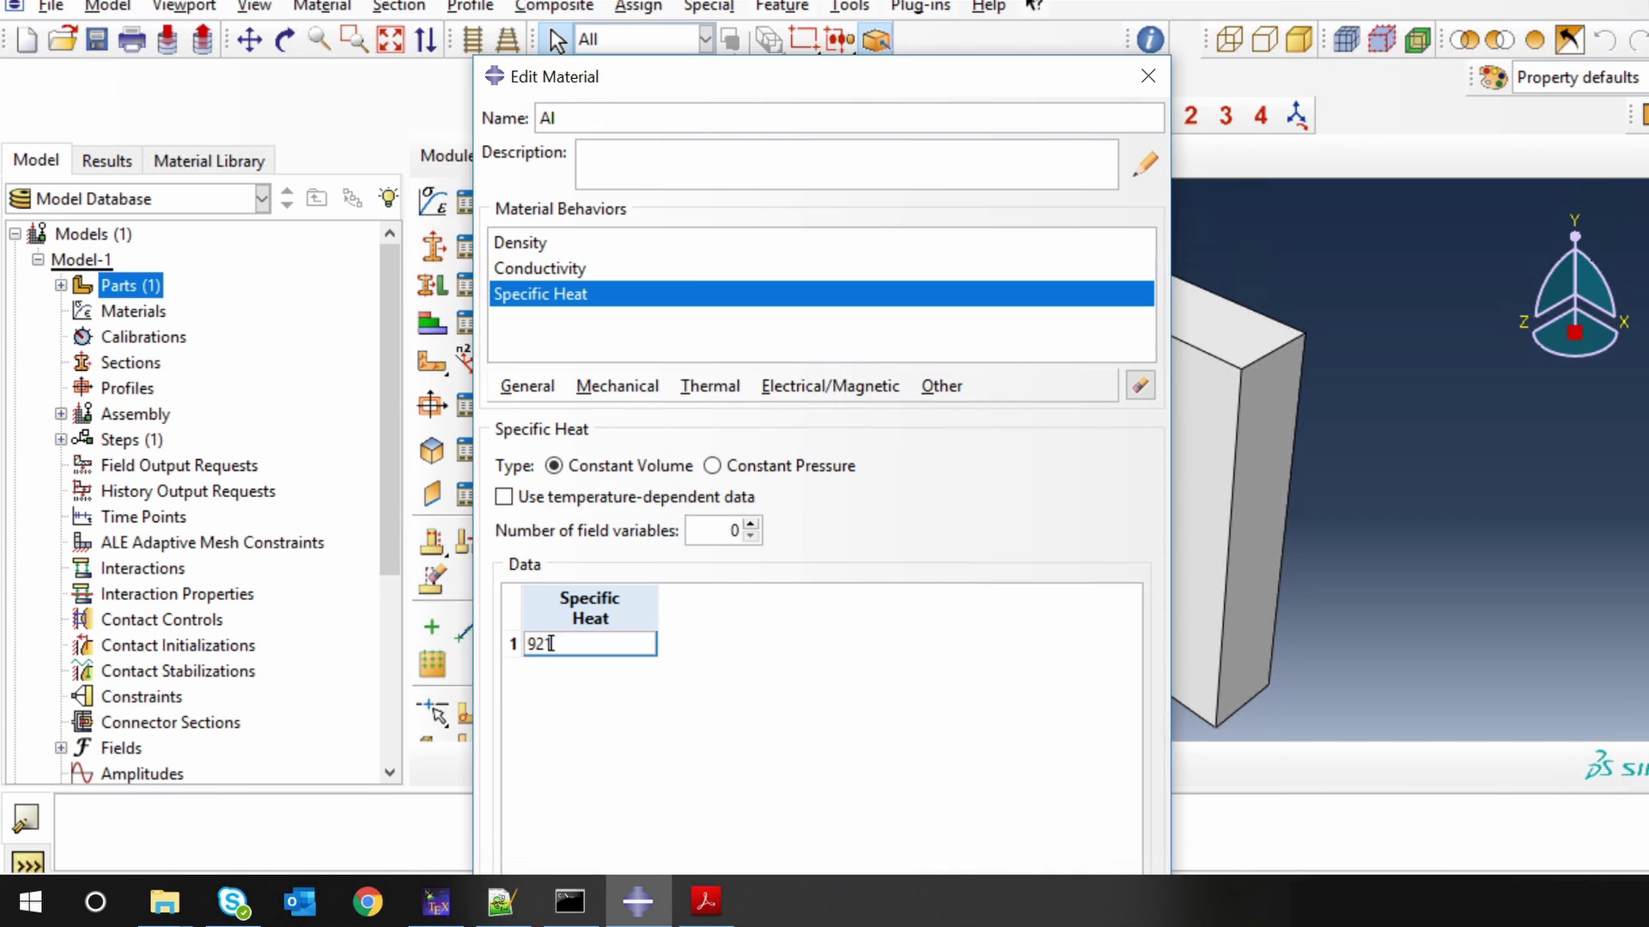
{"action": "left_click_drag", "start_coordinate": [771, 89], "coordinate": [698, 10]}
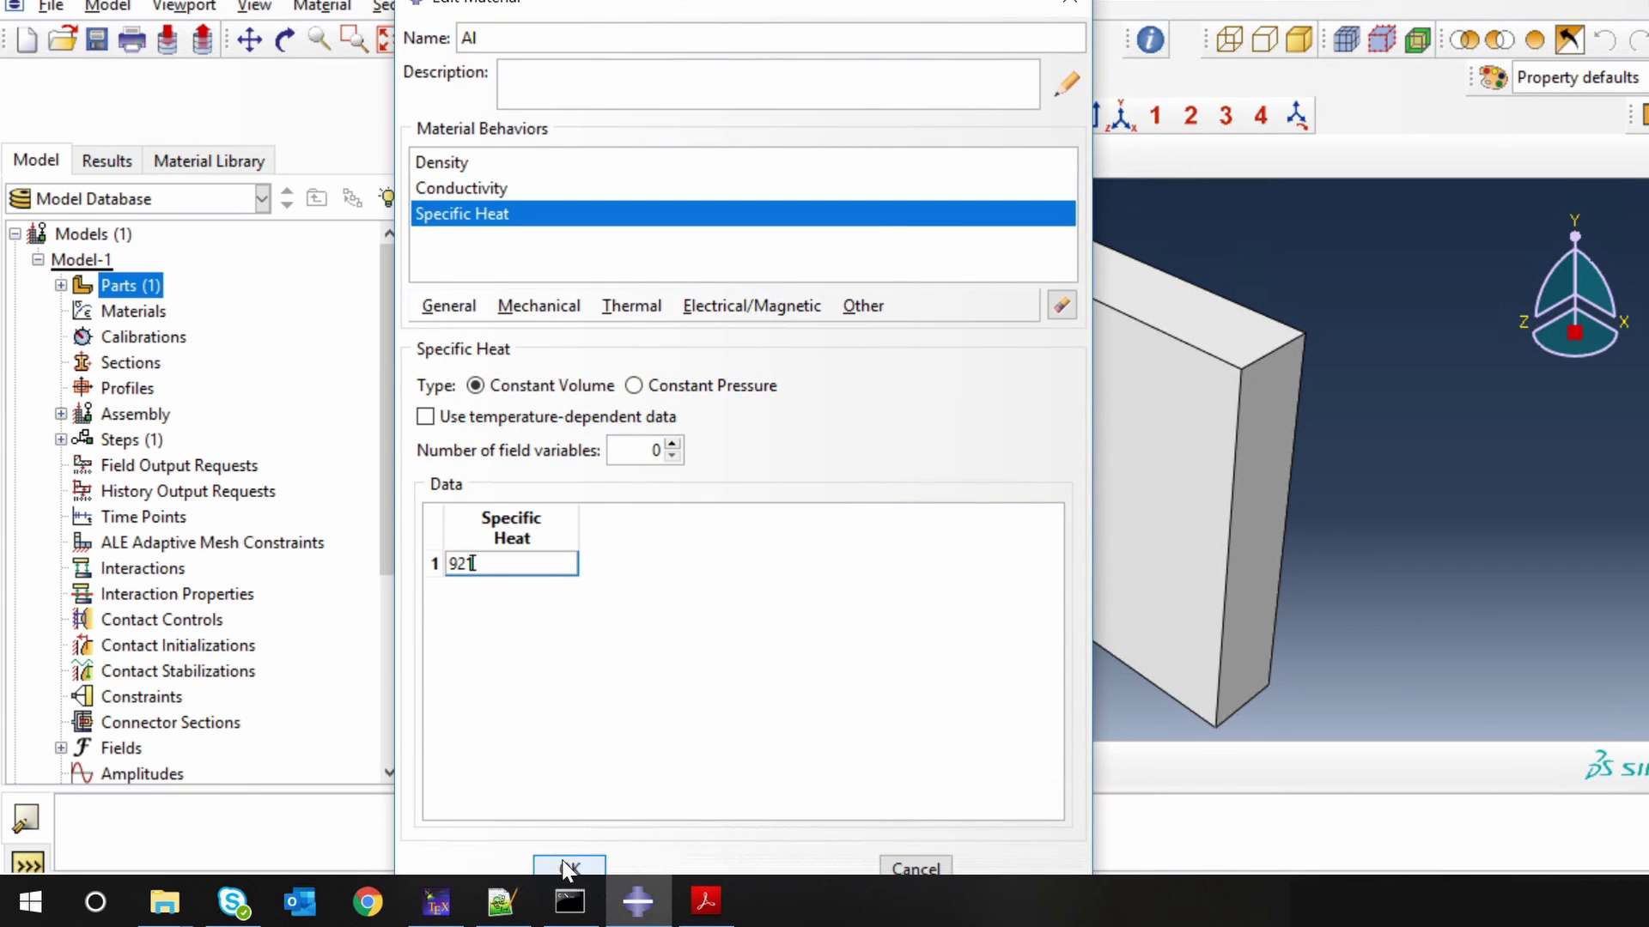
{"action": "left_click", "coordinate": [574, 869]}
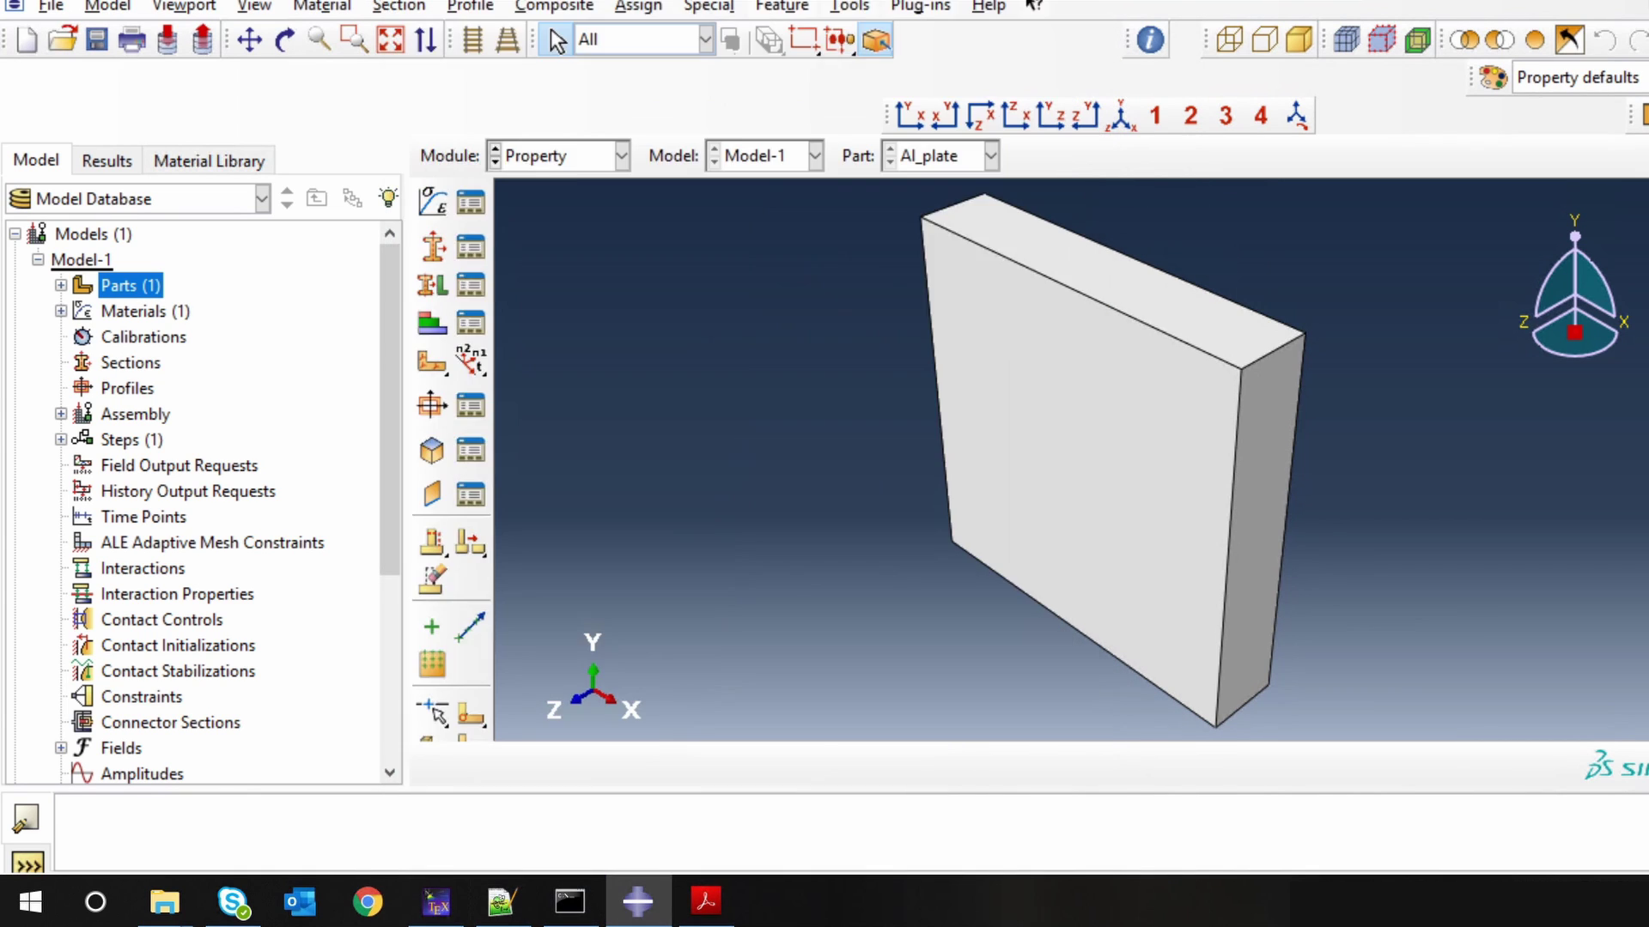
Create a solid homogeneous section named Al that uses the Al material
{"action": "left_click", "coordinate": [431, 251]}
{"action": "type", "text": "A"}
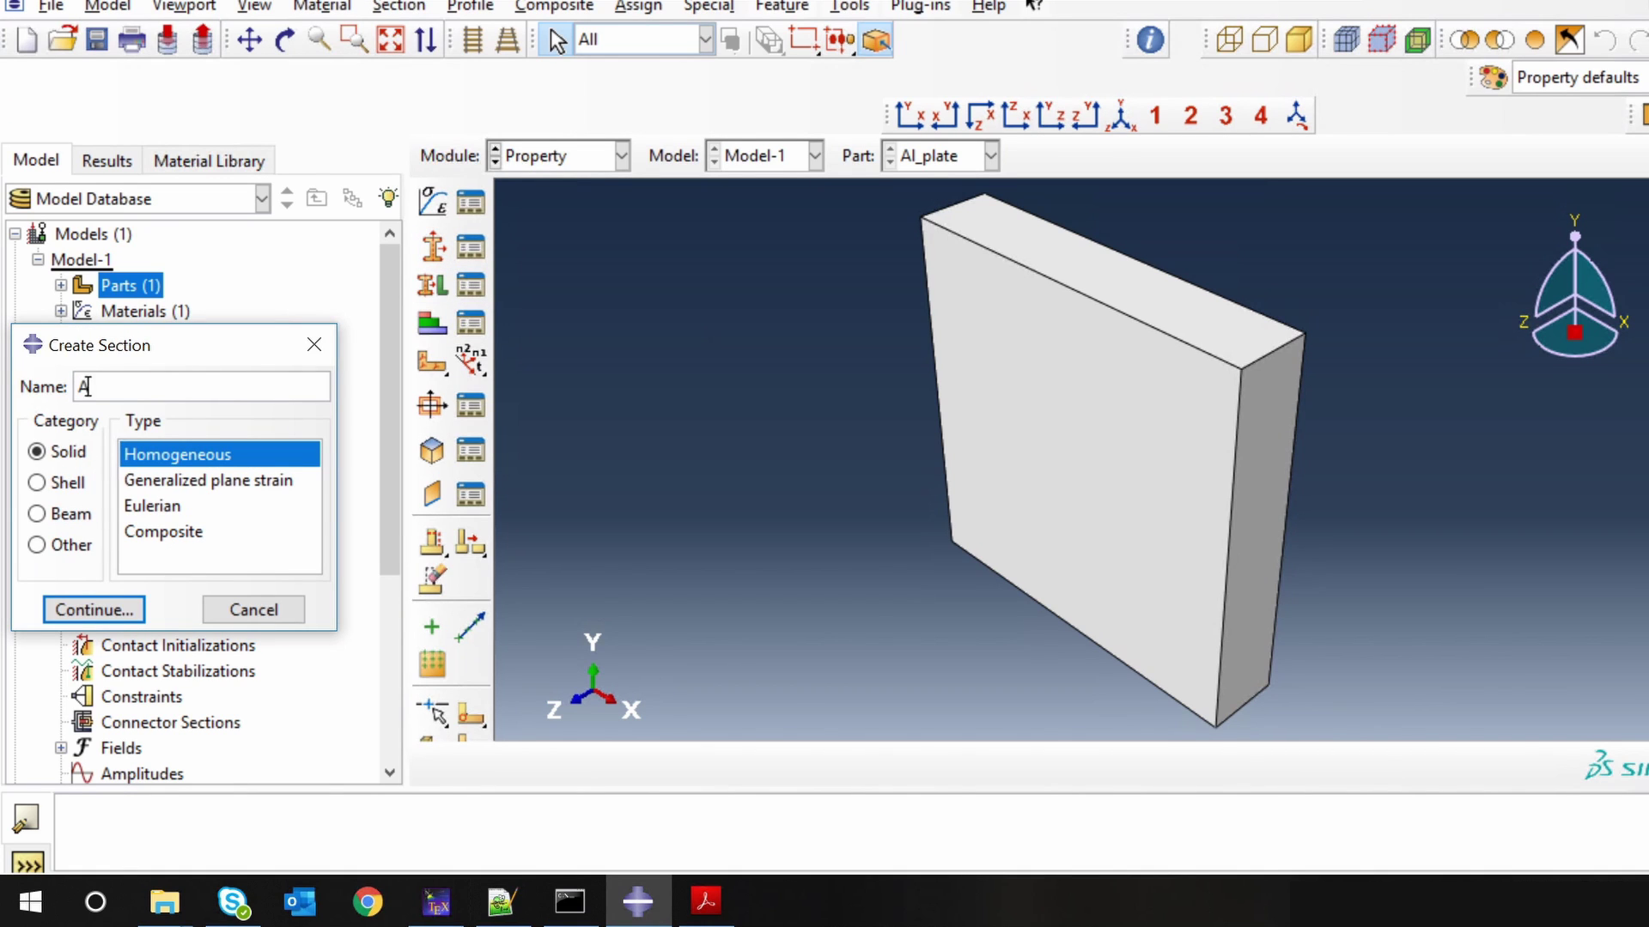
{"action": "type", "text": "l"}
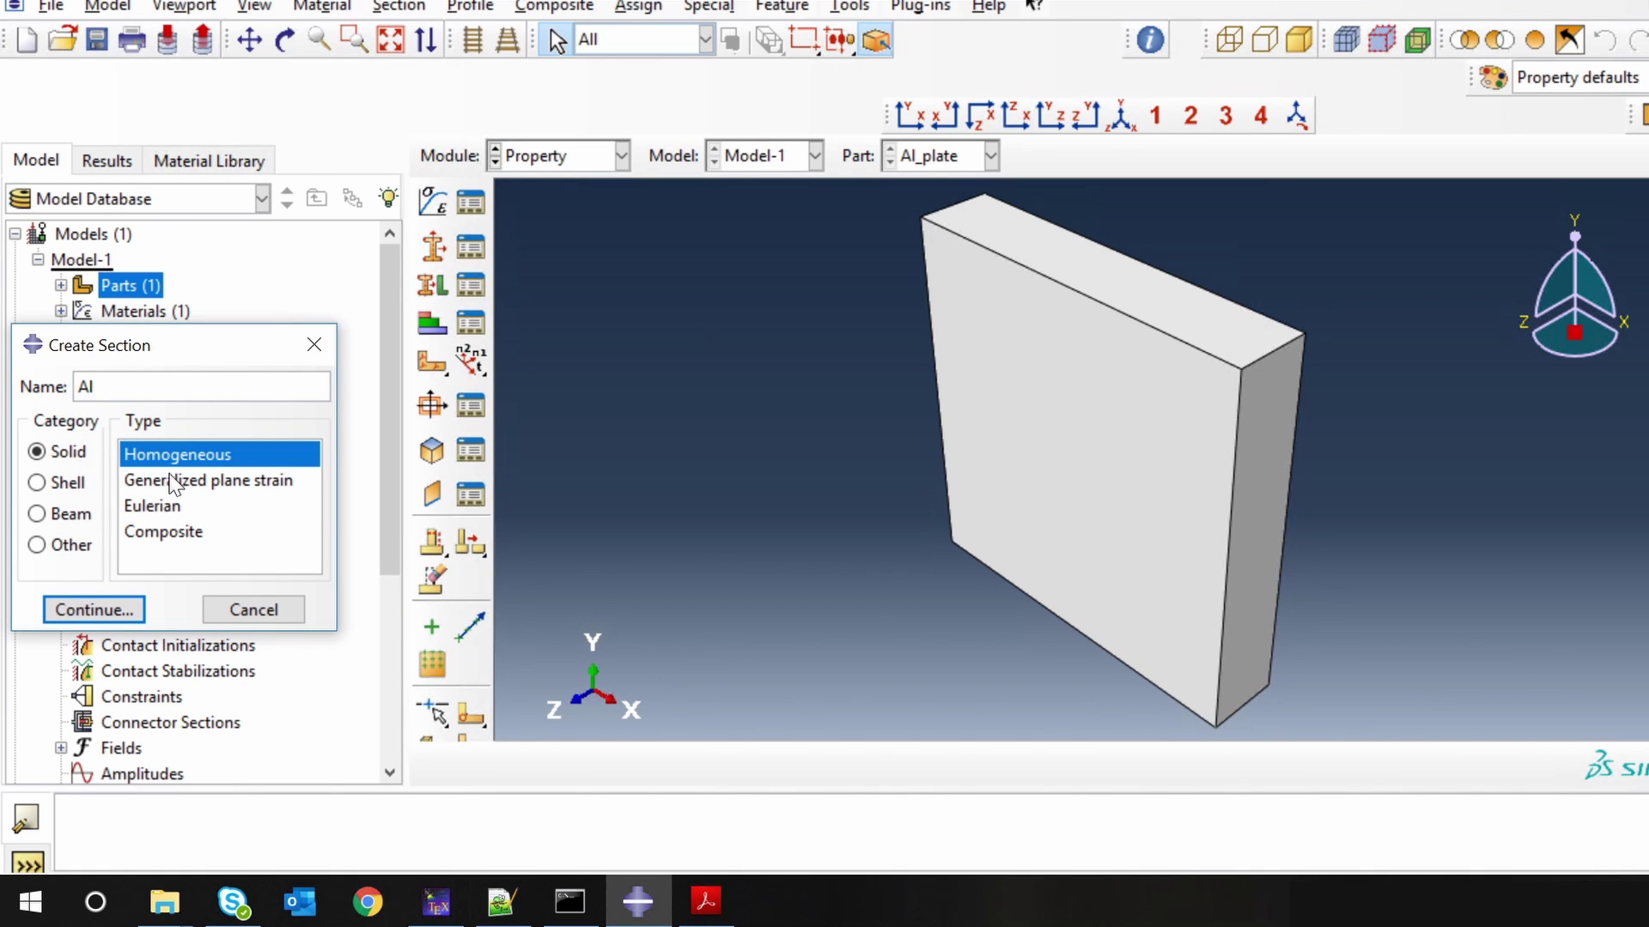
{"action": "left_click", "coordinate": [121, 611]}
{"action": "left_click", "coordinate": [96, 339]}
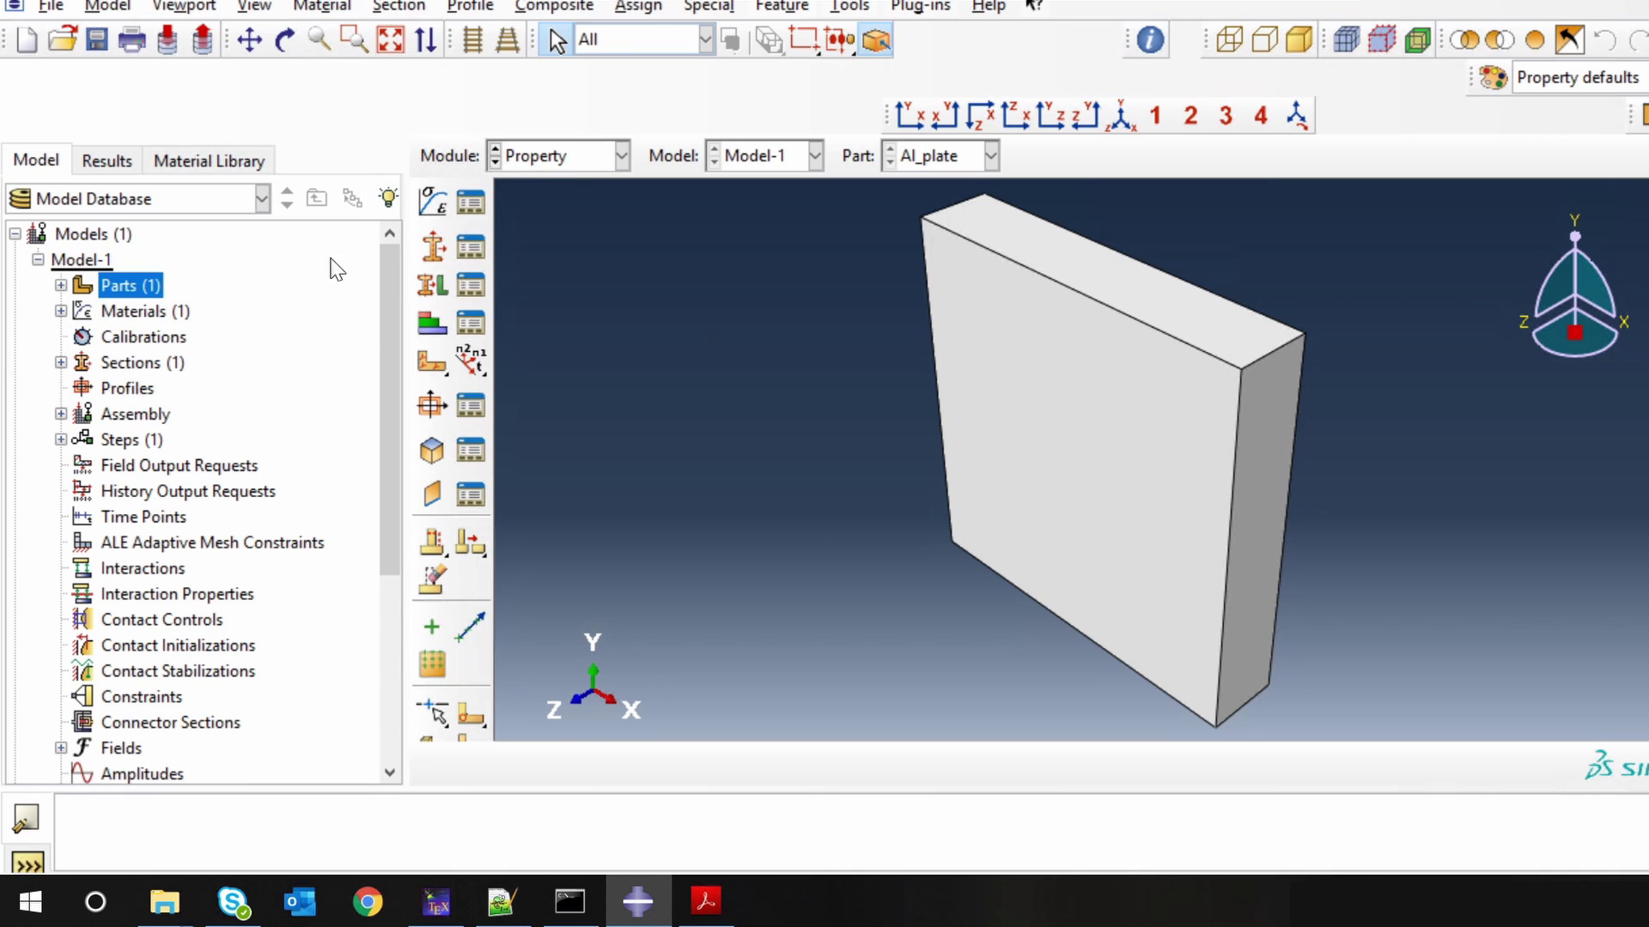
Assign the Al section to the whole plate, creating the region set Set-1
{"action": "left_click", "coordinate": [432, 285]}
{"action": "left_click", "coordinate": [1022, 430]}
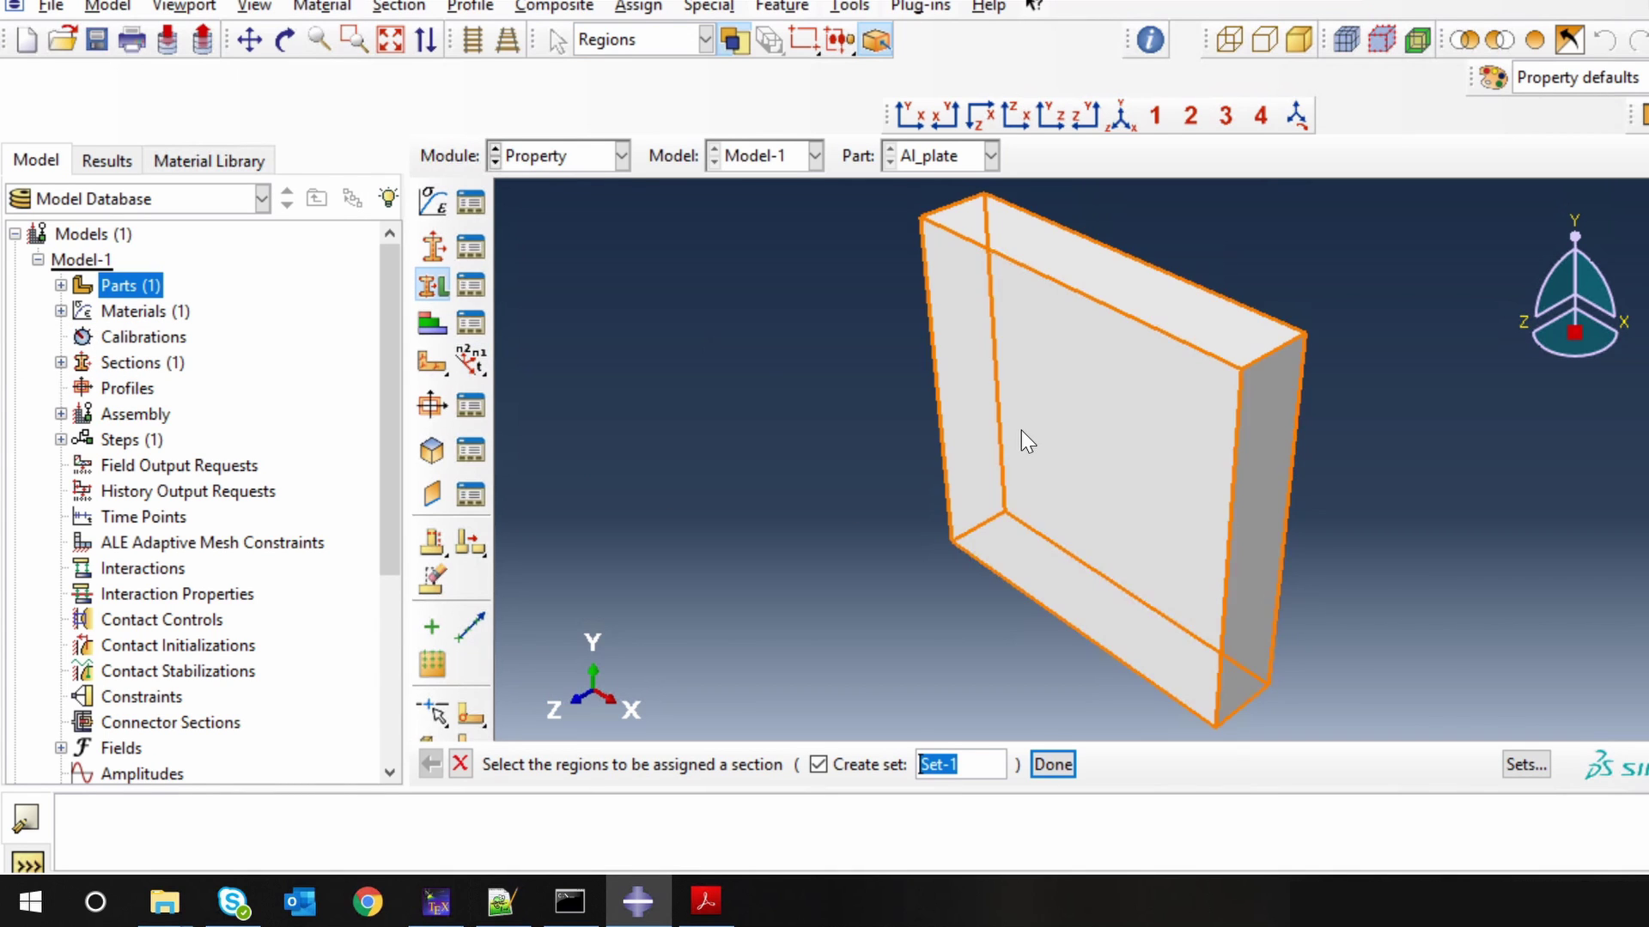
{"action": "middle_click", "coordinate": [748, 421]}
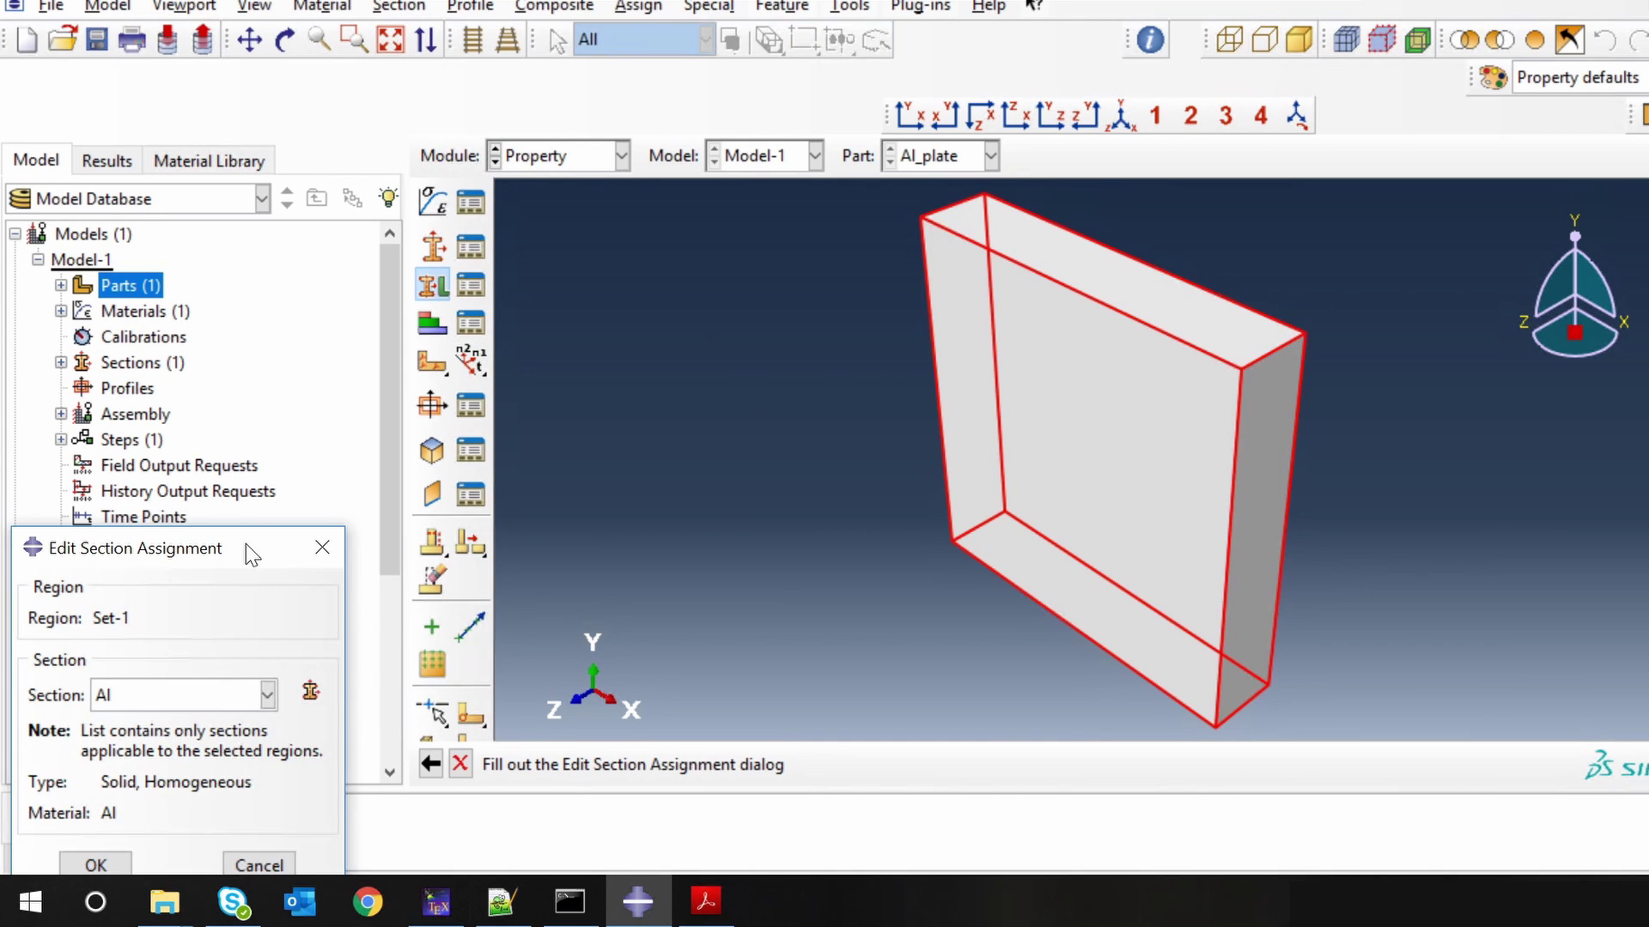
{"action": "left_click", "coordinate": [153, 630]}
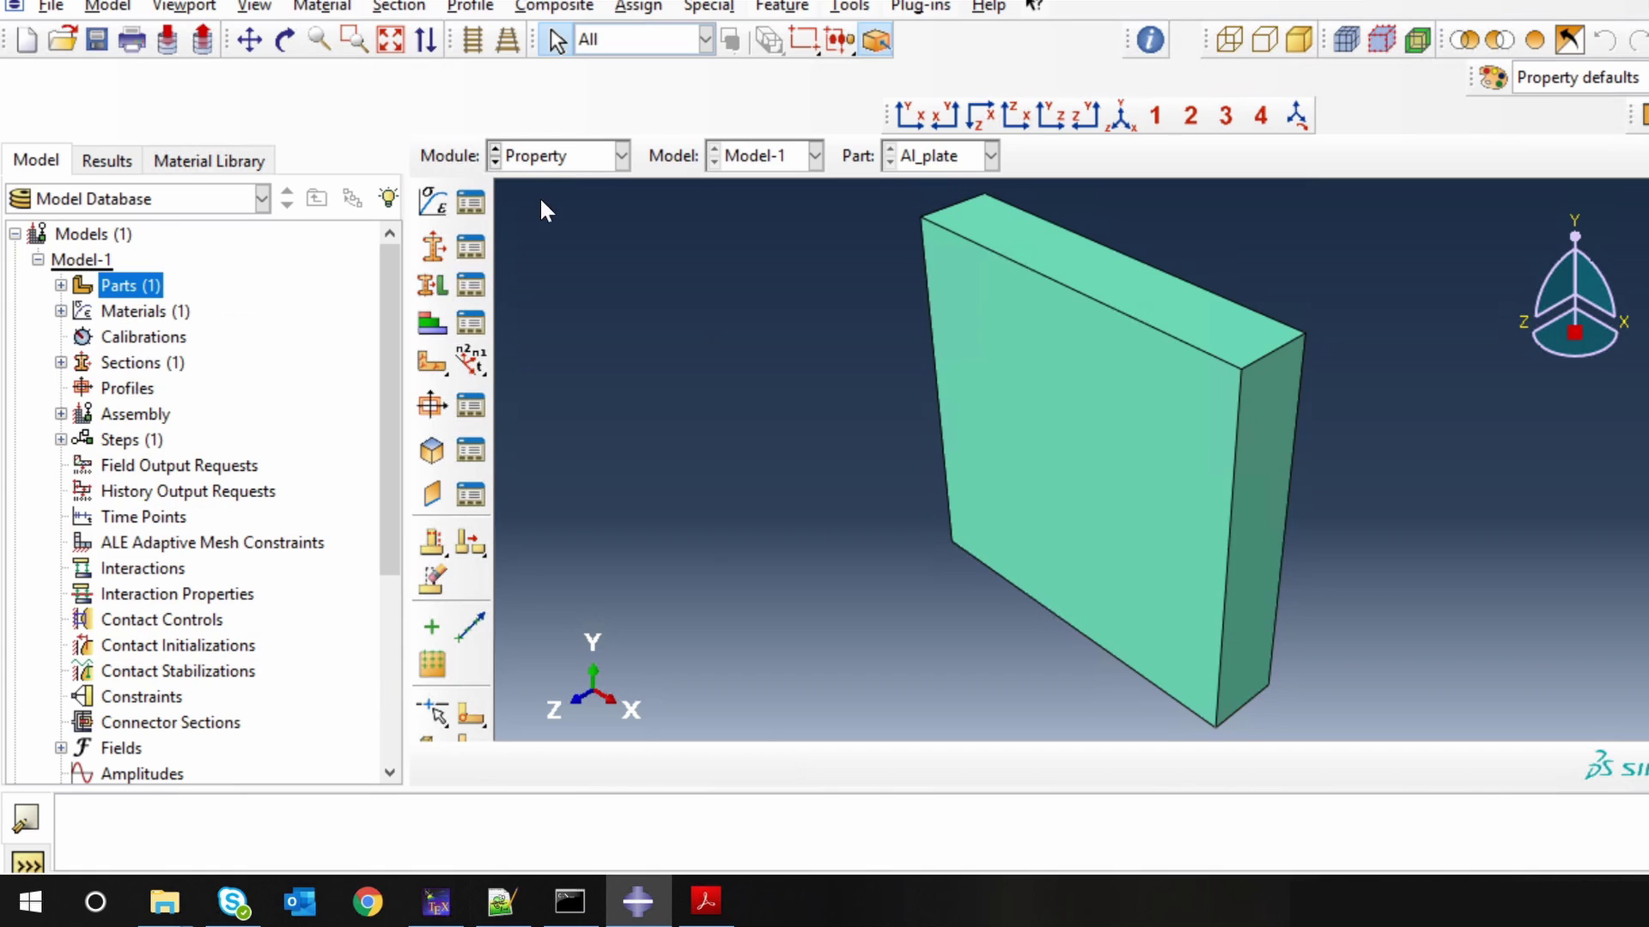
In the Assembly module, create a dependent instance of the Al_plate part
{"action": "left_click", "coordinate": [568, 162]}
{"action": "left_click", "coordinate": [573, 240]}
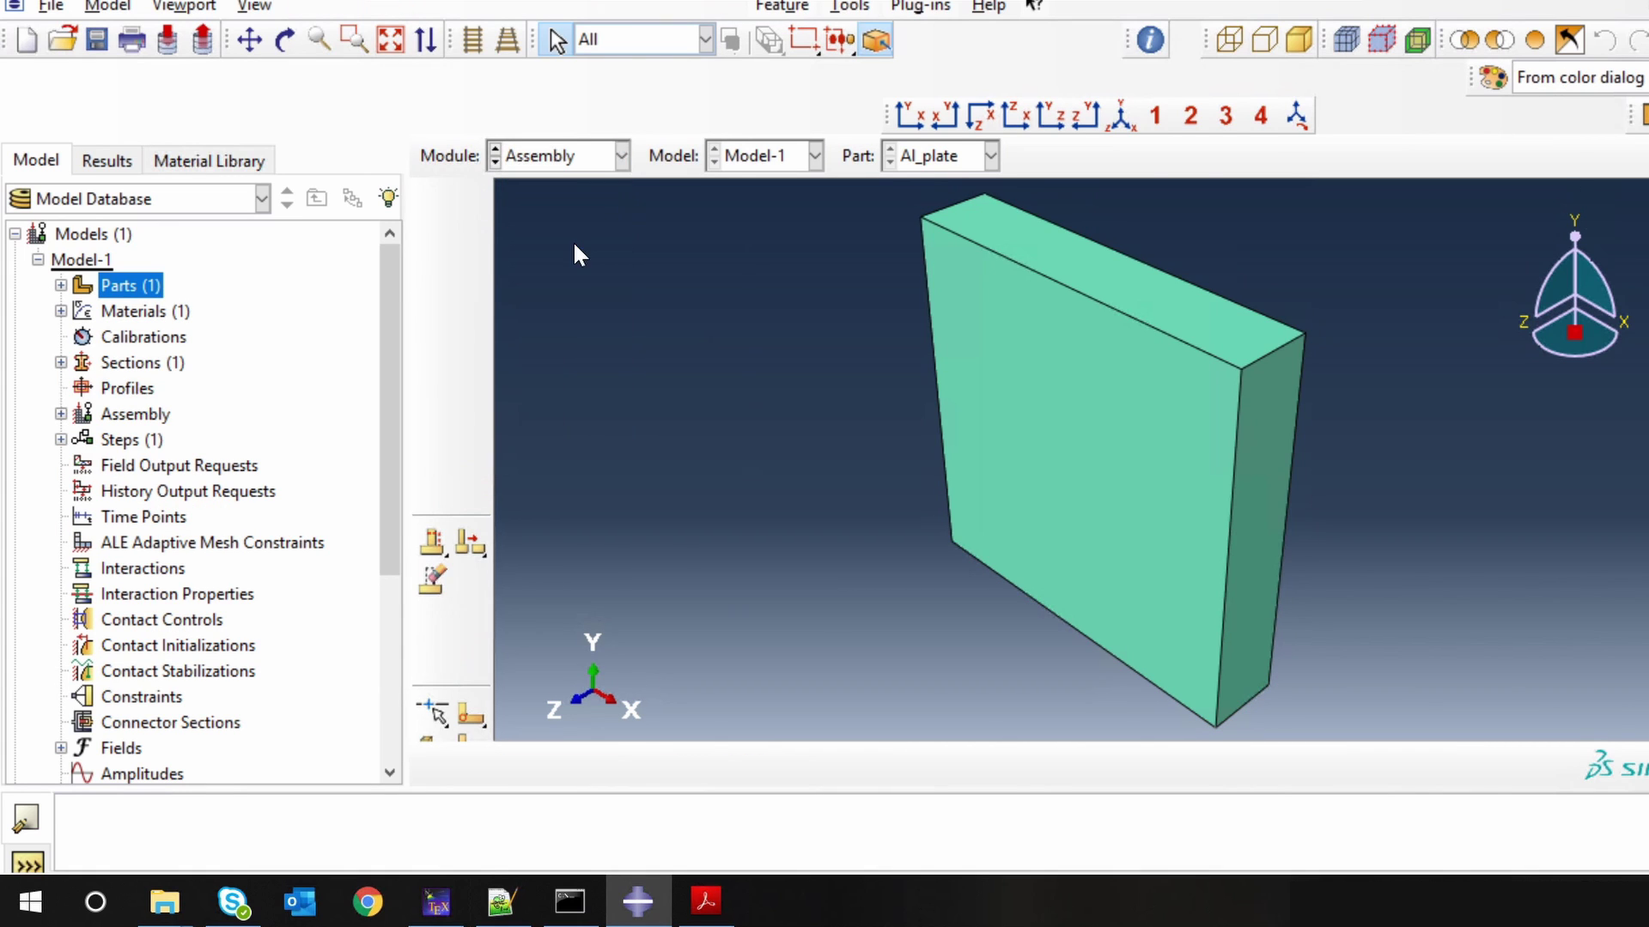
{"action": "left_click", "coordinate": [432, 200]}
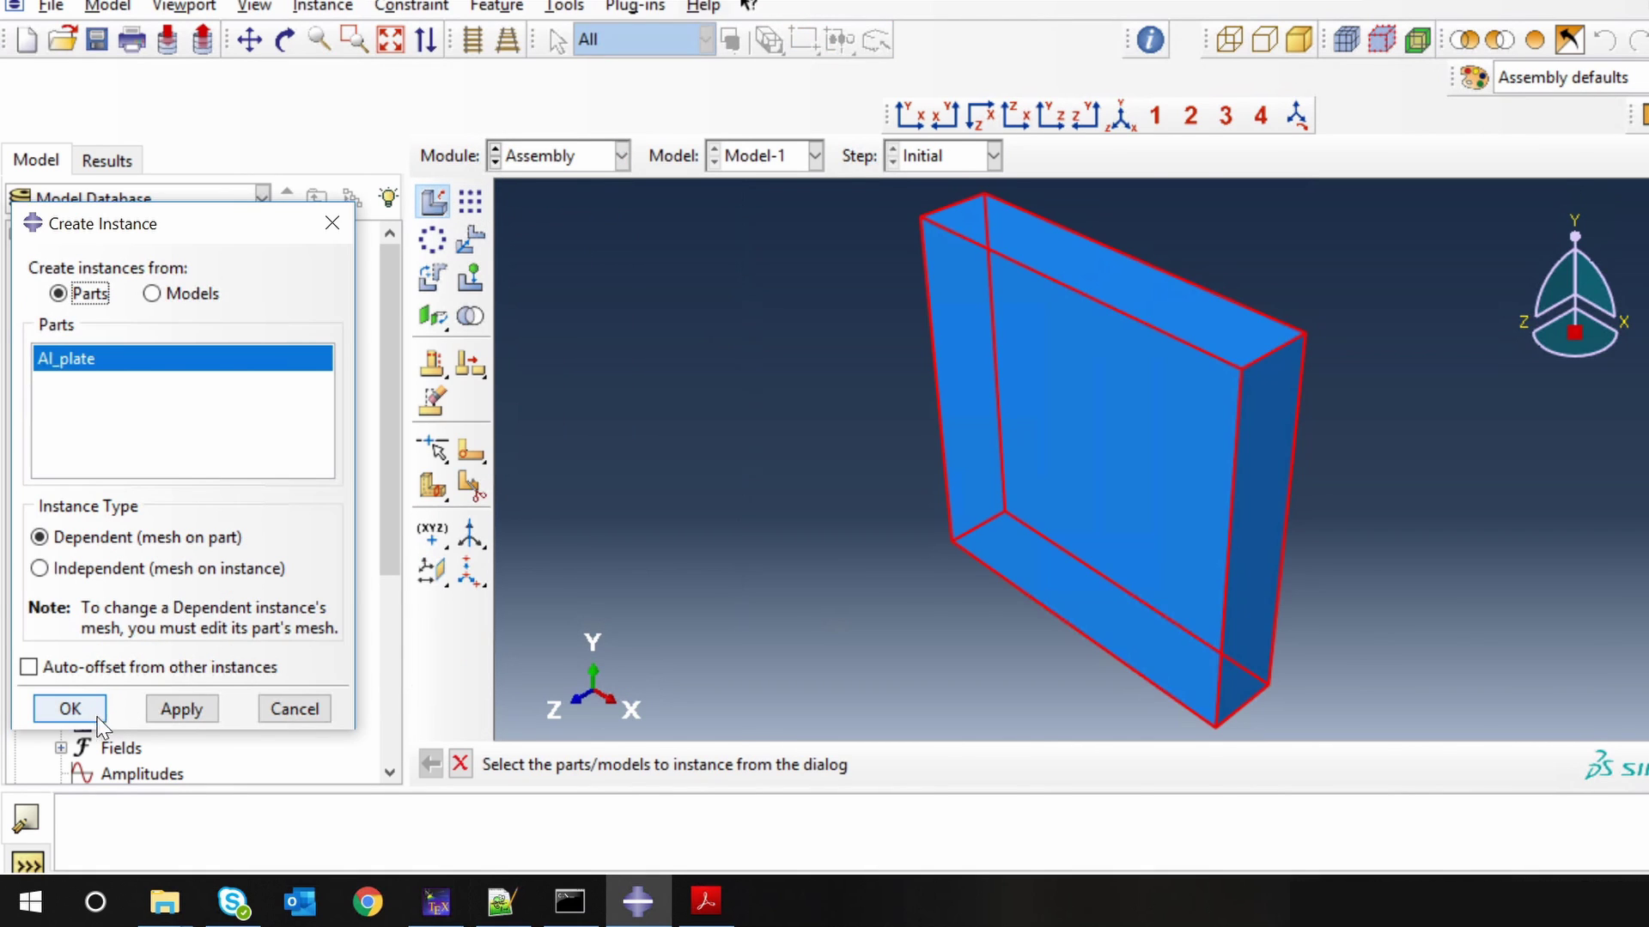
{"action": "left_click", "coordinate": [85, 714]}
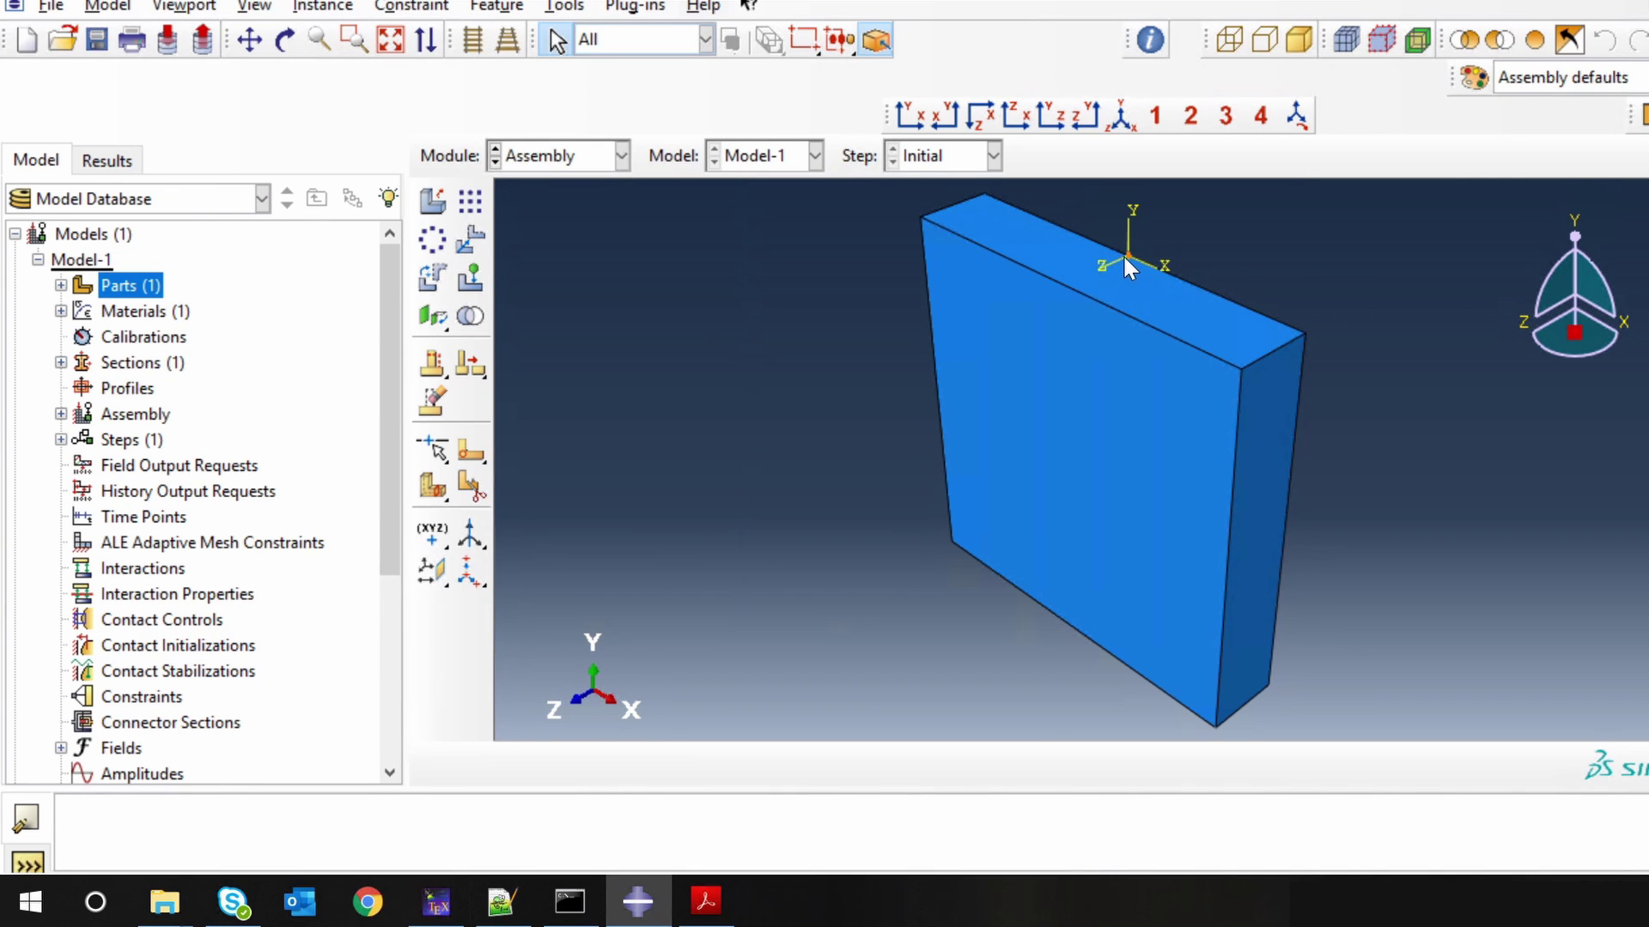
In the Step module, create a general Heat transfer step named Step-1 after the Initial step
{"action": "left_click", "coordinate": [574, 165]}
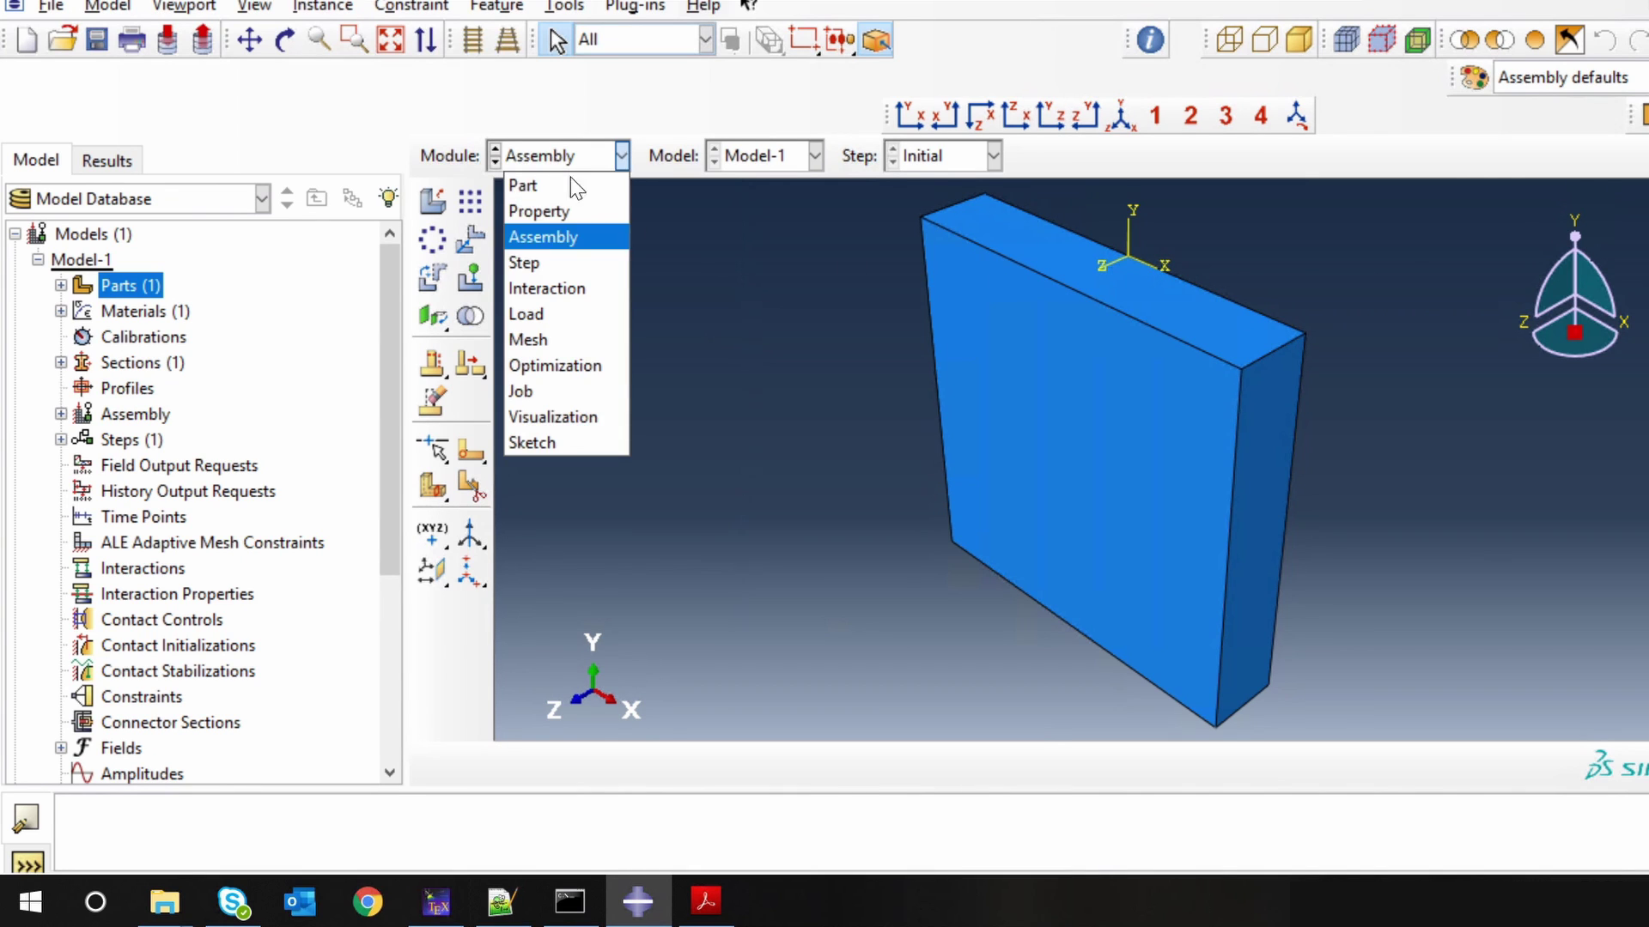
{"action": "left_click", "coordinate": [559, 260]}
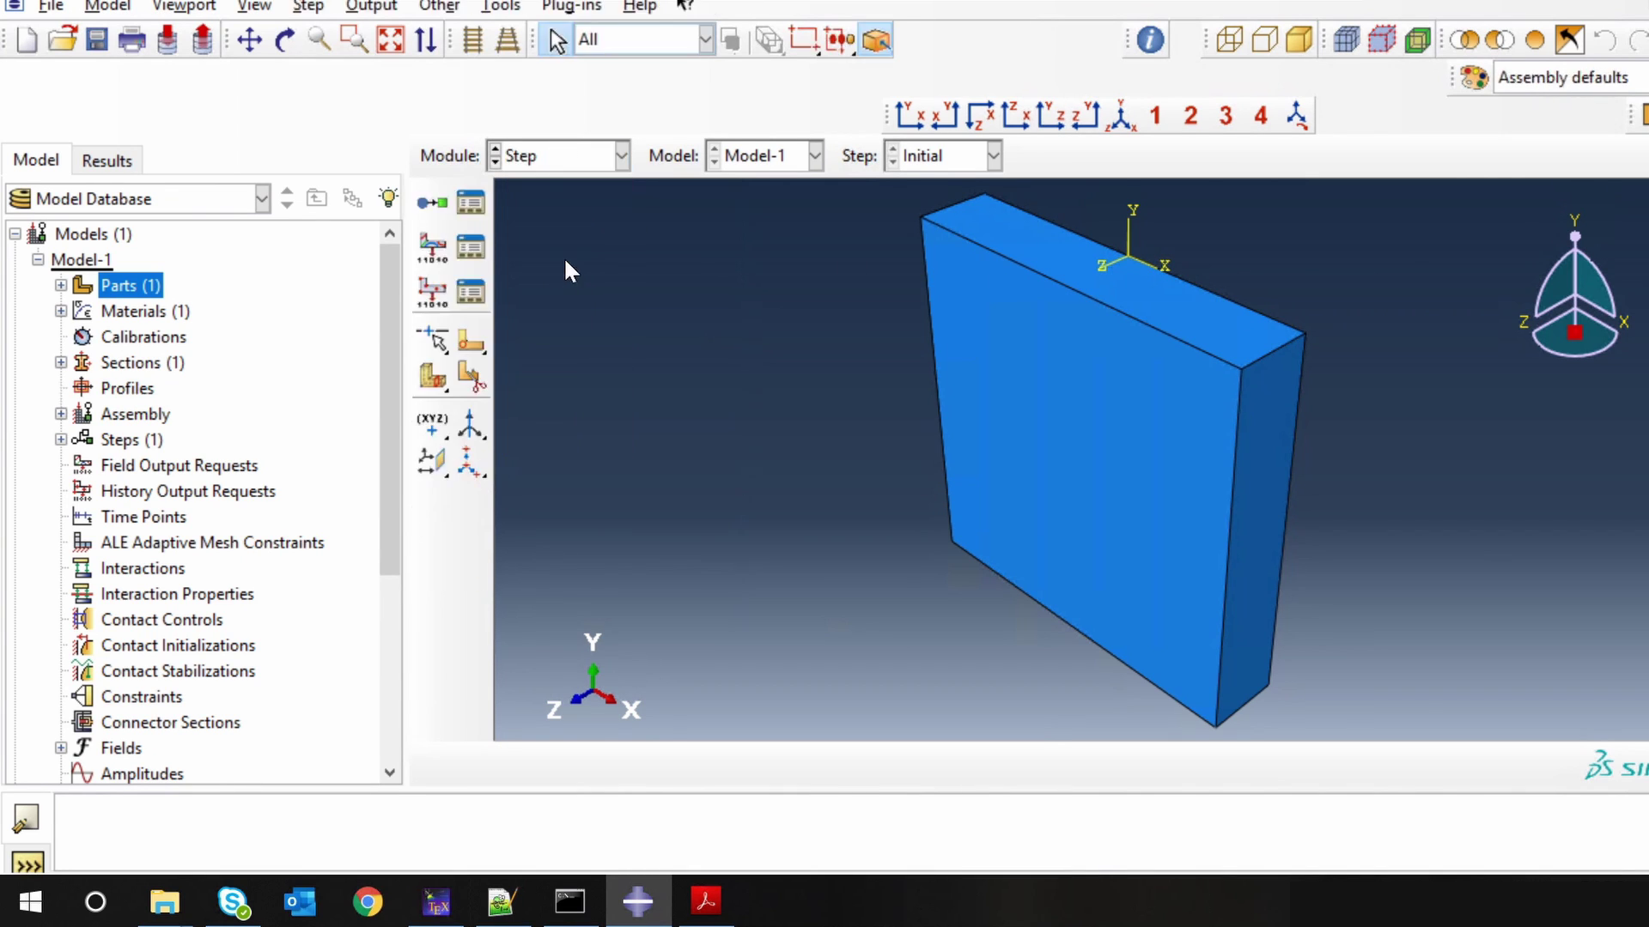
{"action": "left_click", "coordinate": [432, 203]}
{"action": "left_click_drag", "start_coordinate": [830, 318], "coordinate": [595, 164]}
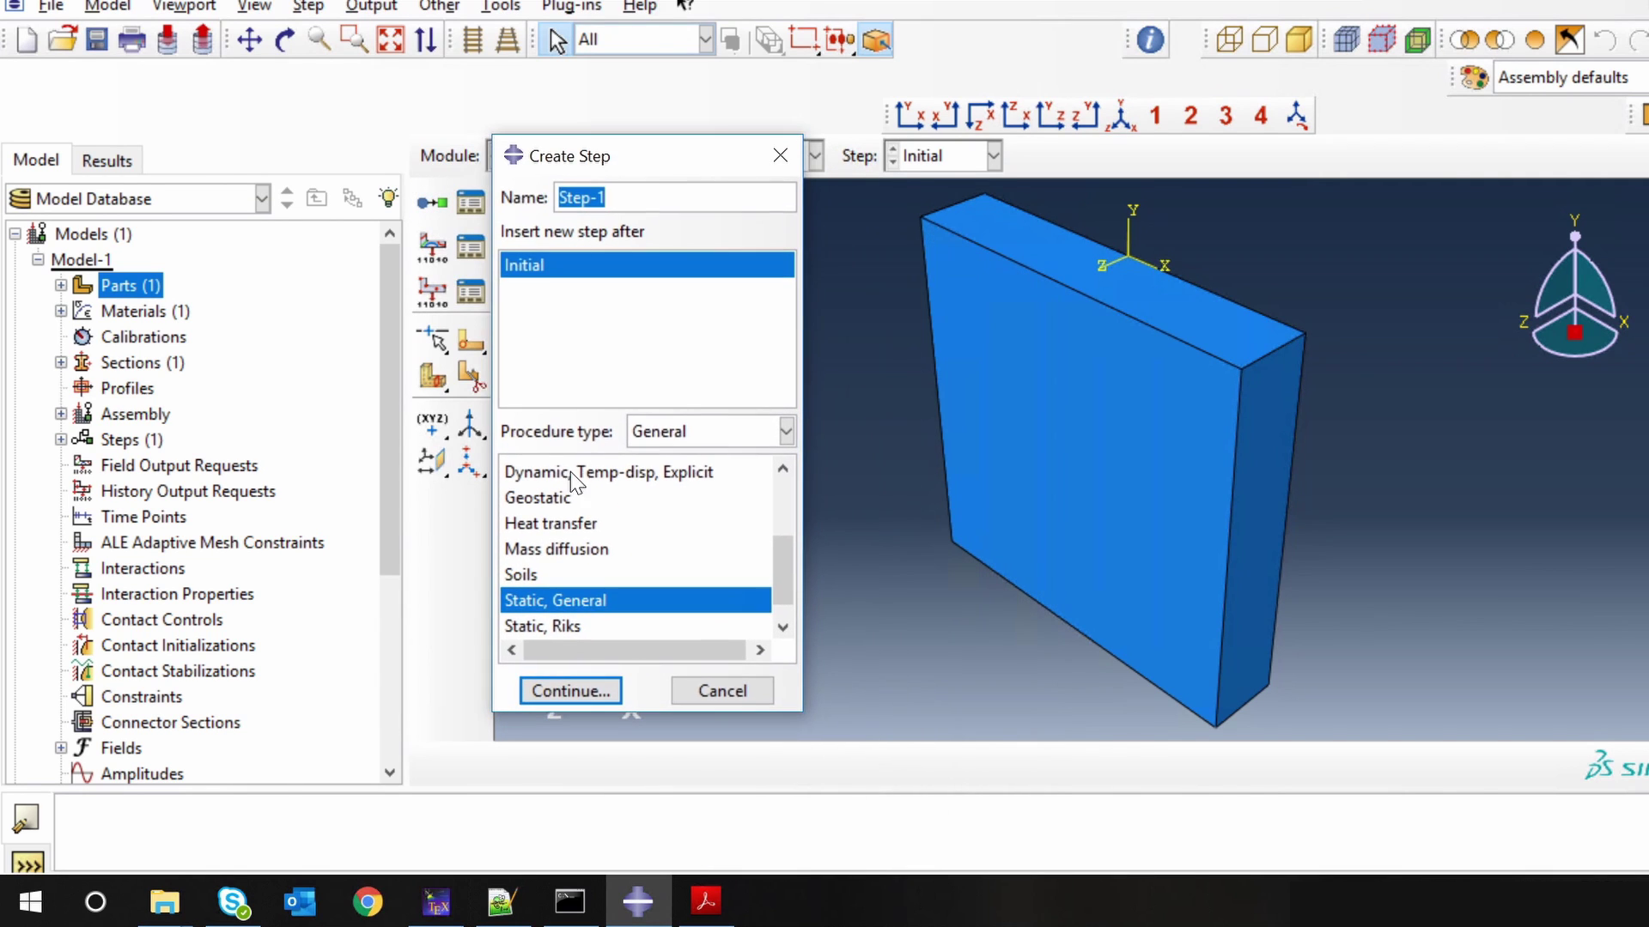
{"action": "left_click", "coordinate": [592, 523]}
{"action": "left_click", "coordinate": [586, 689]}
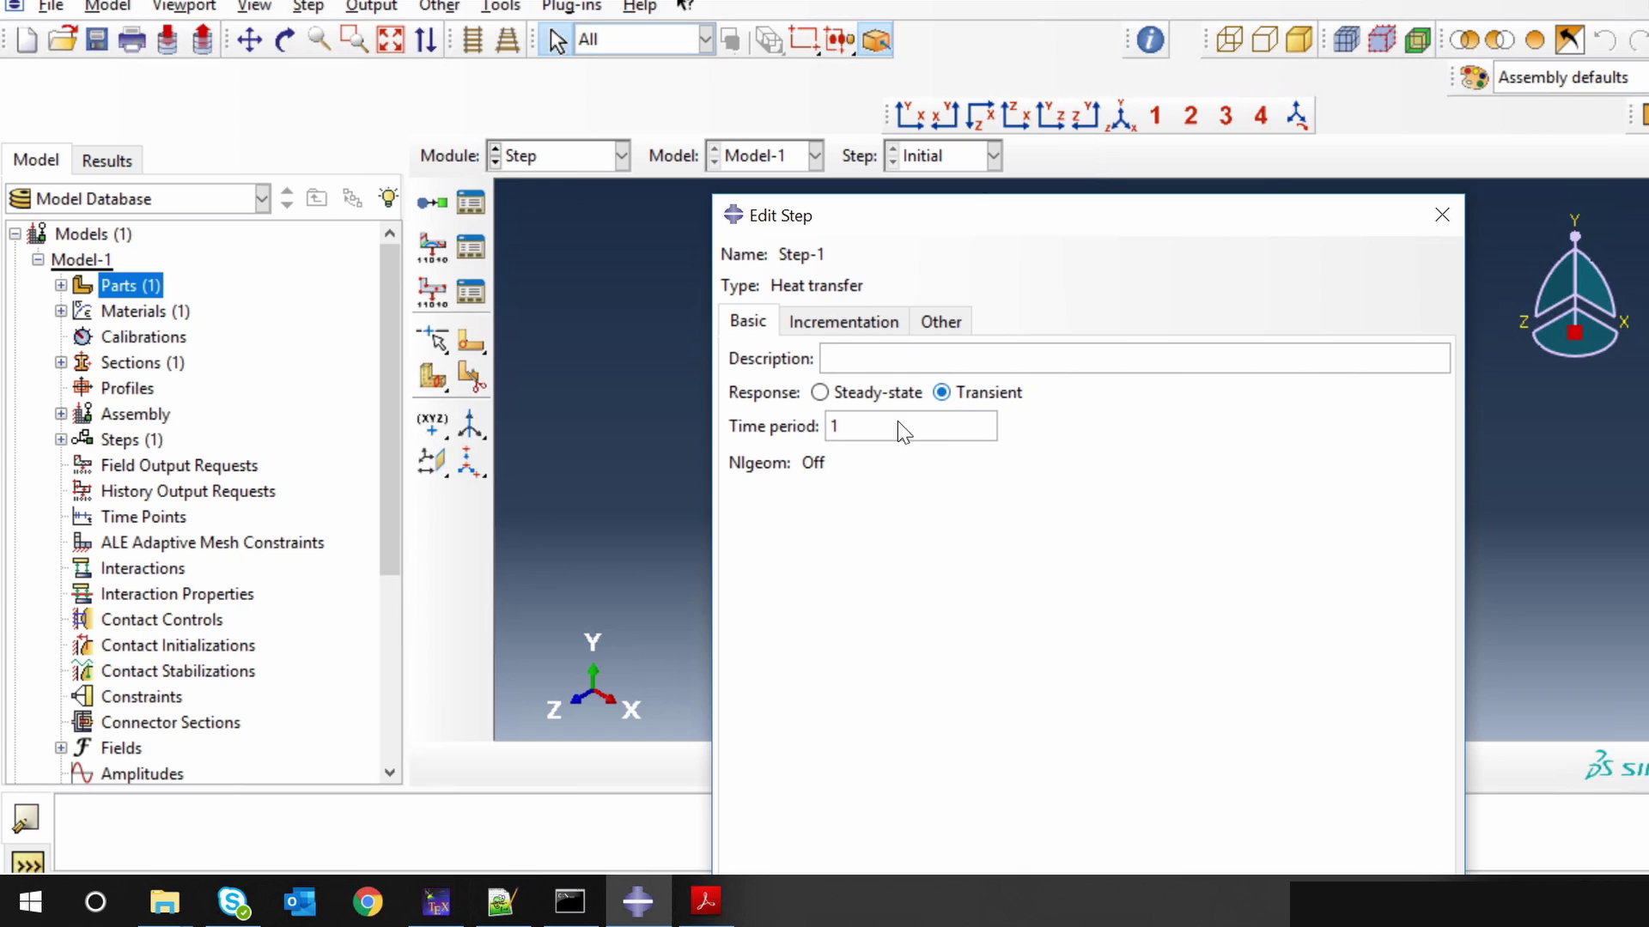
Set Step-1's time period to 100 and use fixed incrementation with an increment size of 1
{"action": "left_click", "coordinate": [836, 426]}
{"action": "type", "text": "00"}
{"action": "left_click", "coordinate": [842, 321]}
{"action": "left_click", "coordinate": [895, 356]}
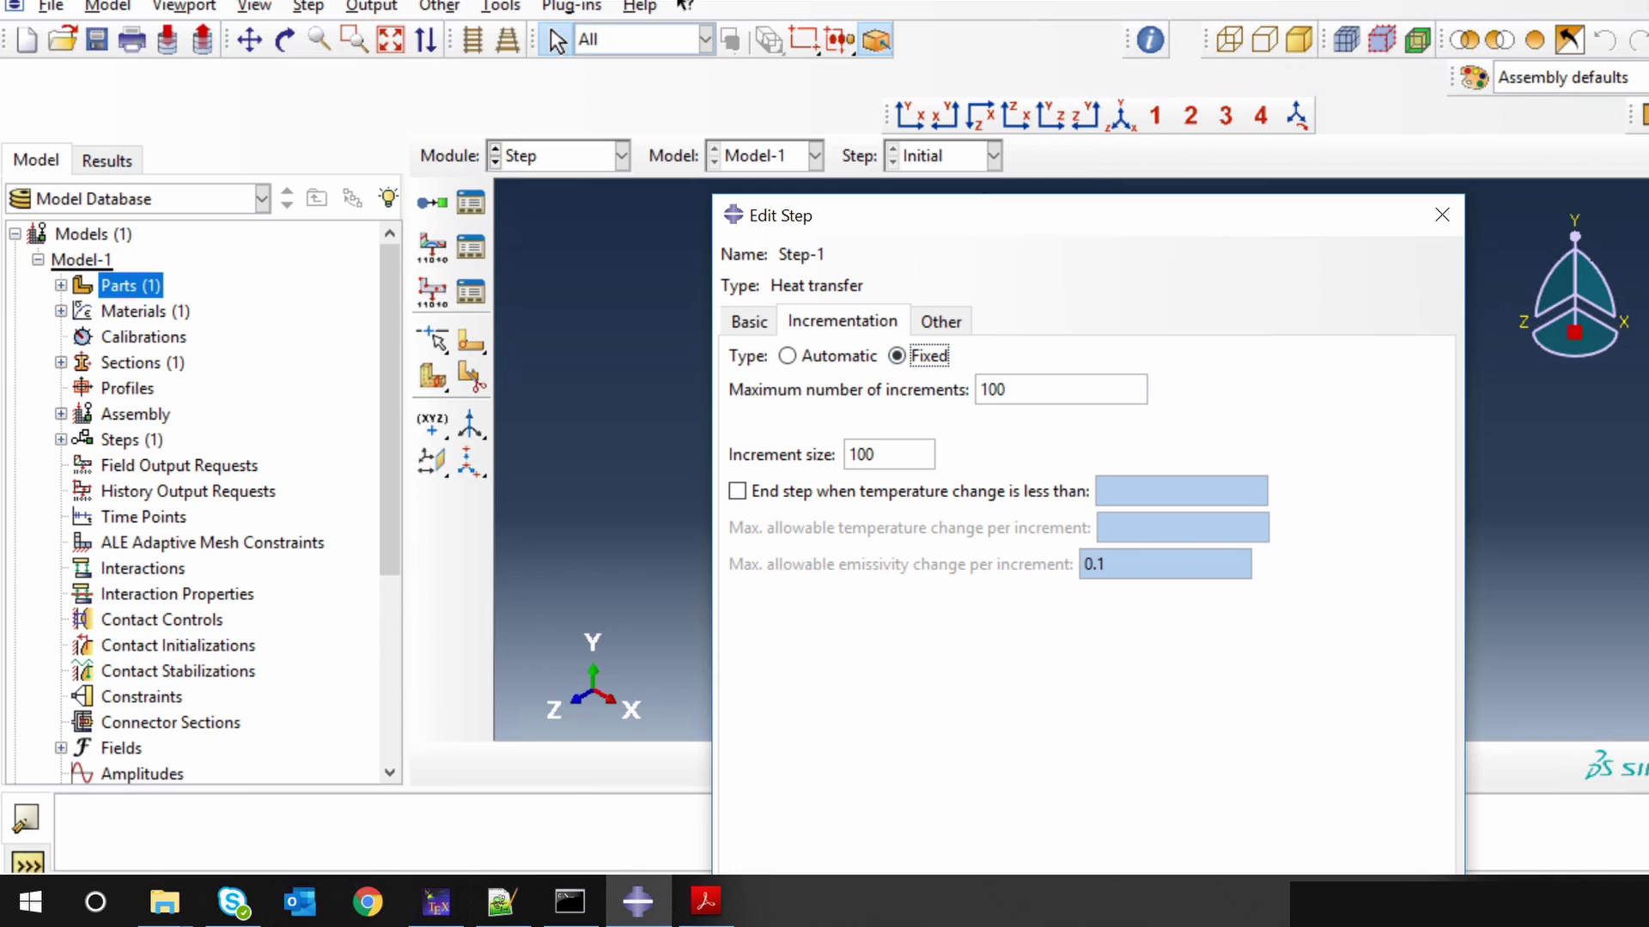
{"action": "left_click", "coordinate": [872, 455]}
{"action": "key", "text": "BackSpace"}
{"action": "key", "text": "BackSpace"}
{"action": "left_click_drag", "start_coordinate": [1111, 214], "coordinate": [822, 56]}
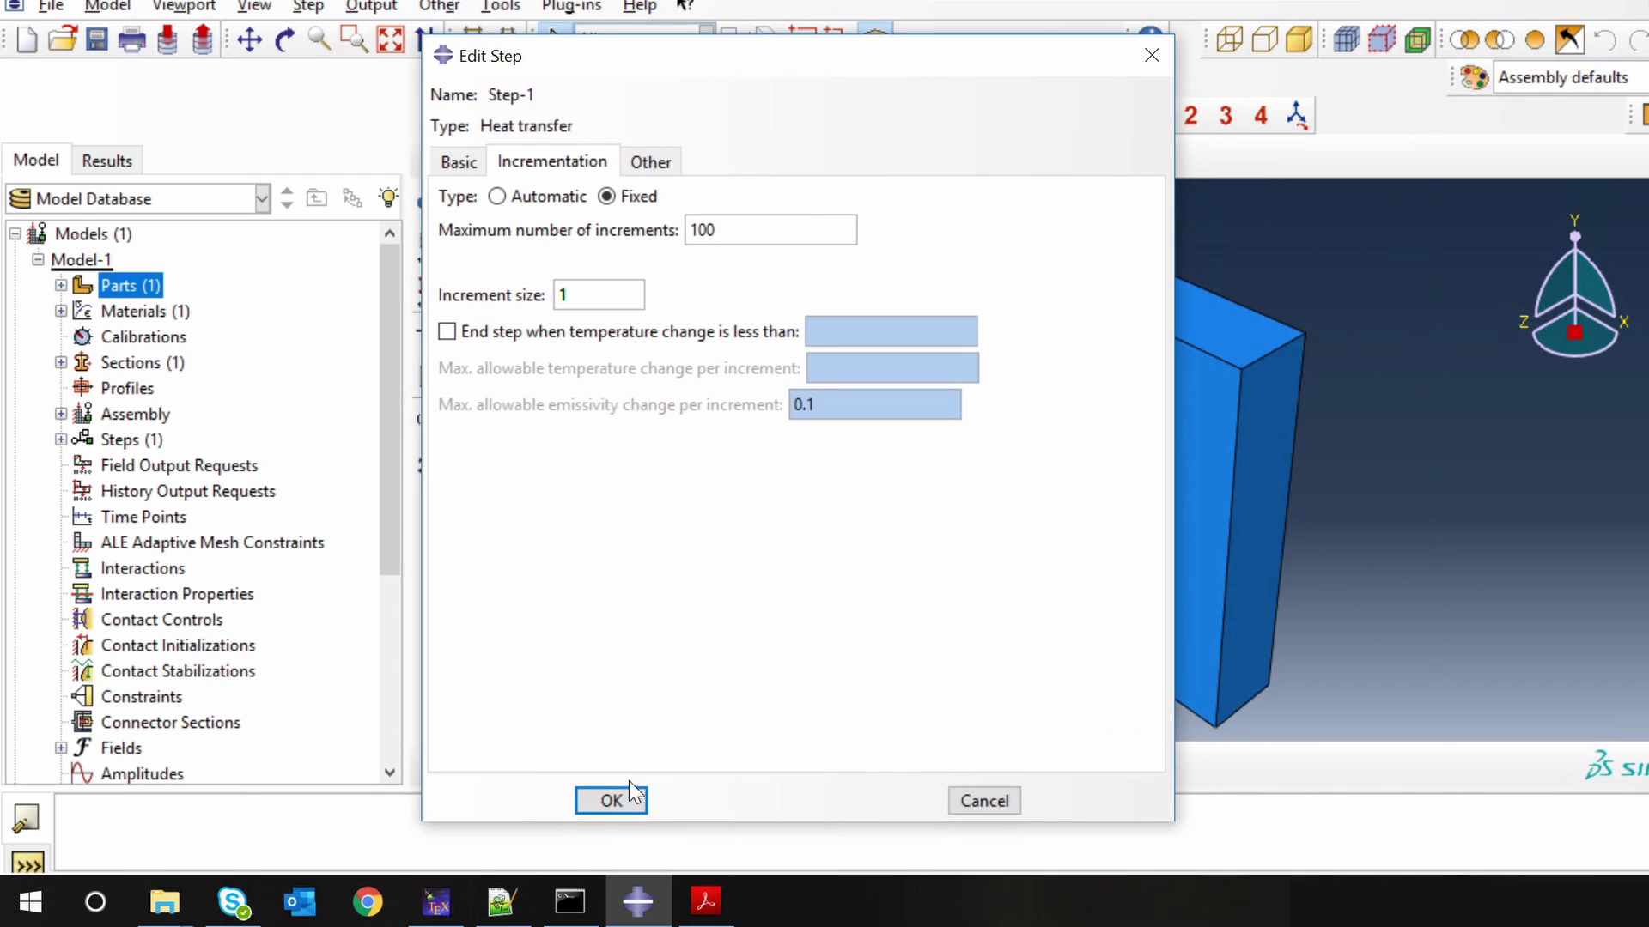
{"action": "left_click", "coordinate": [610, 800]}
In the Load module, begin a predefined temperature field in the Initial step, using the Other category
{"action": "left_click", "coordinate": [558, 156]}
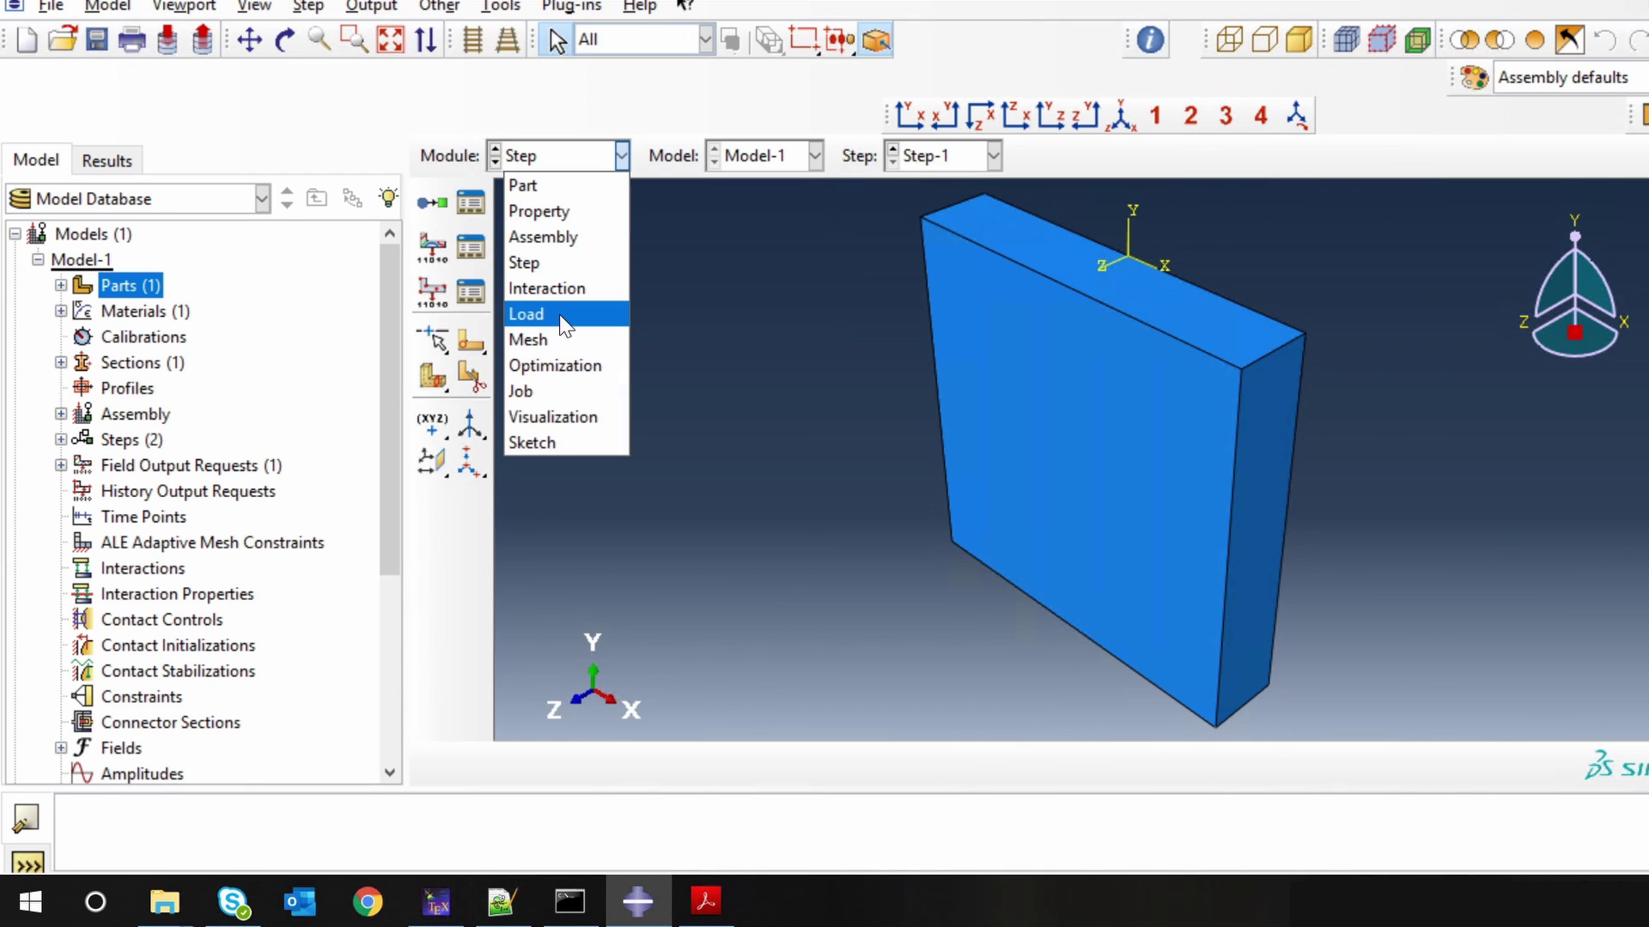
{"action": "left_click", "coordinate": [562, 315]}
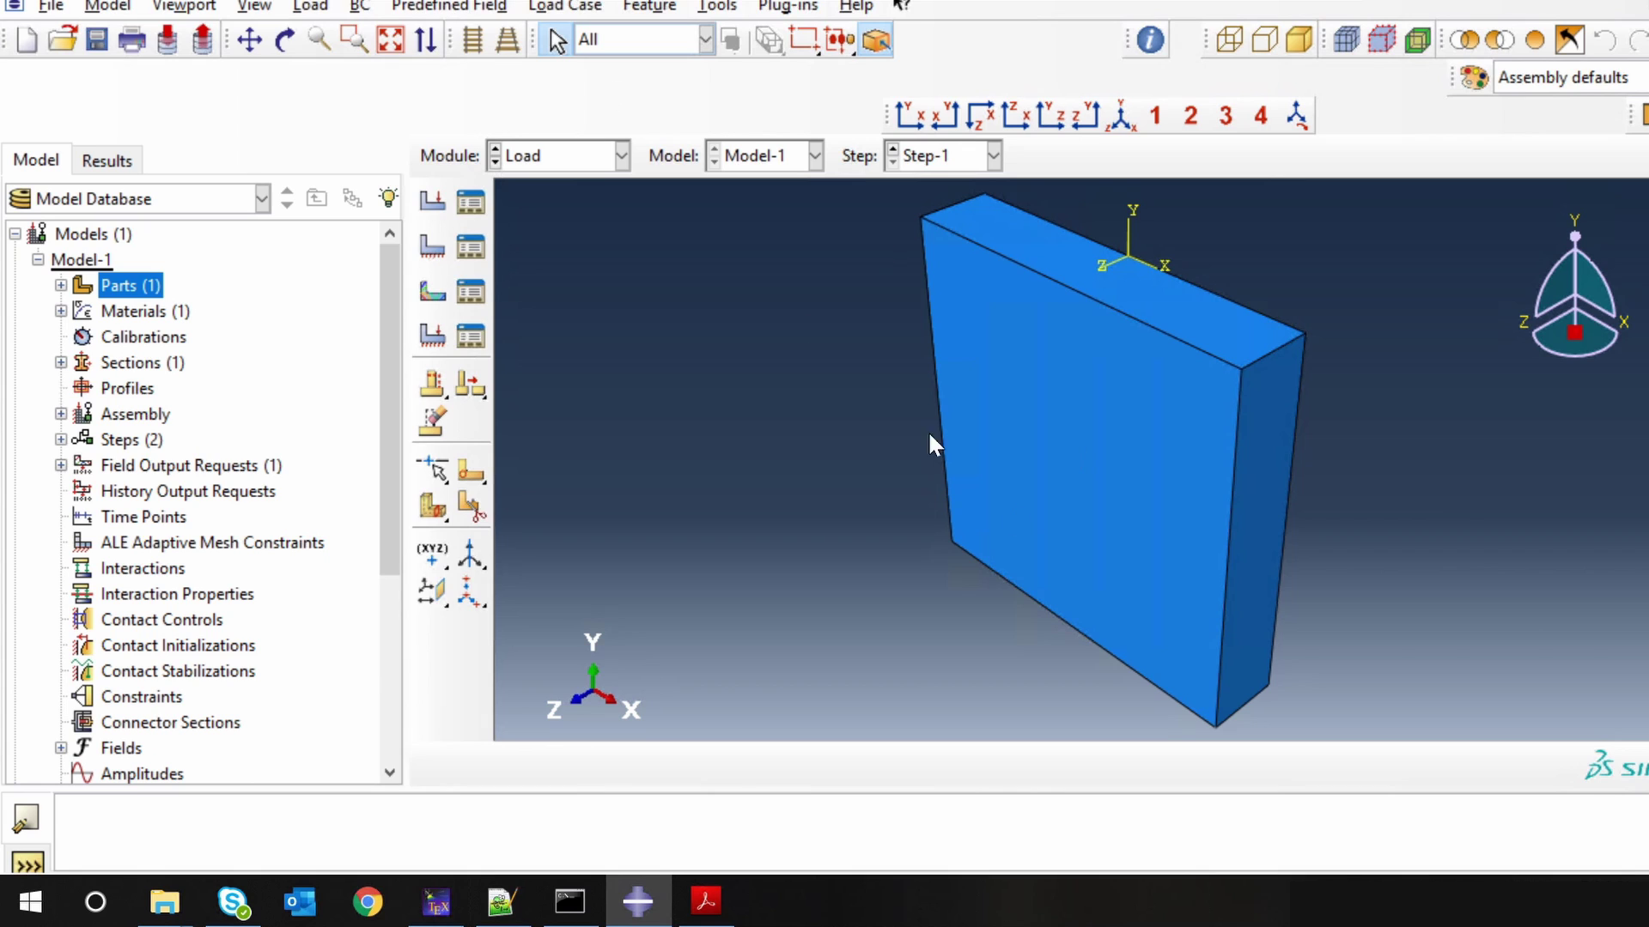
{"action": "left_click", "coordinate": [453, 11]}
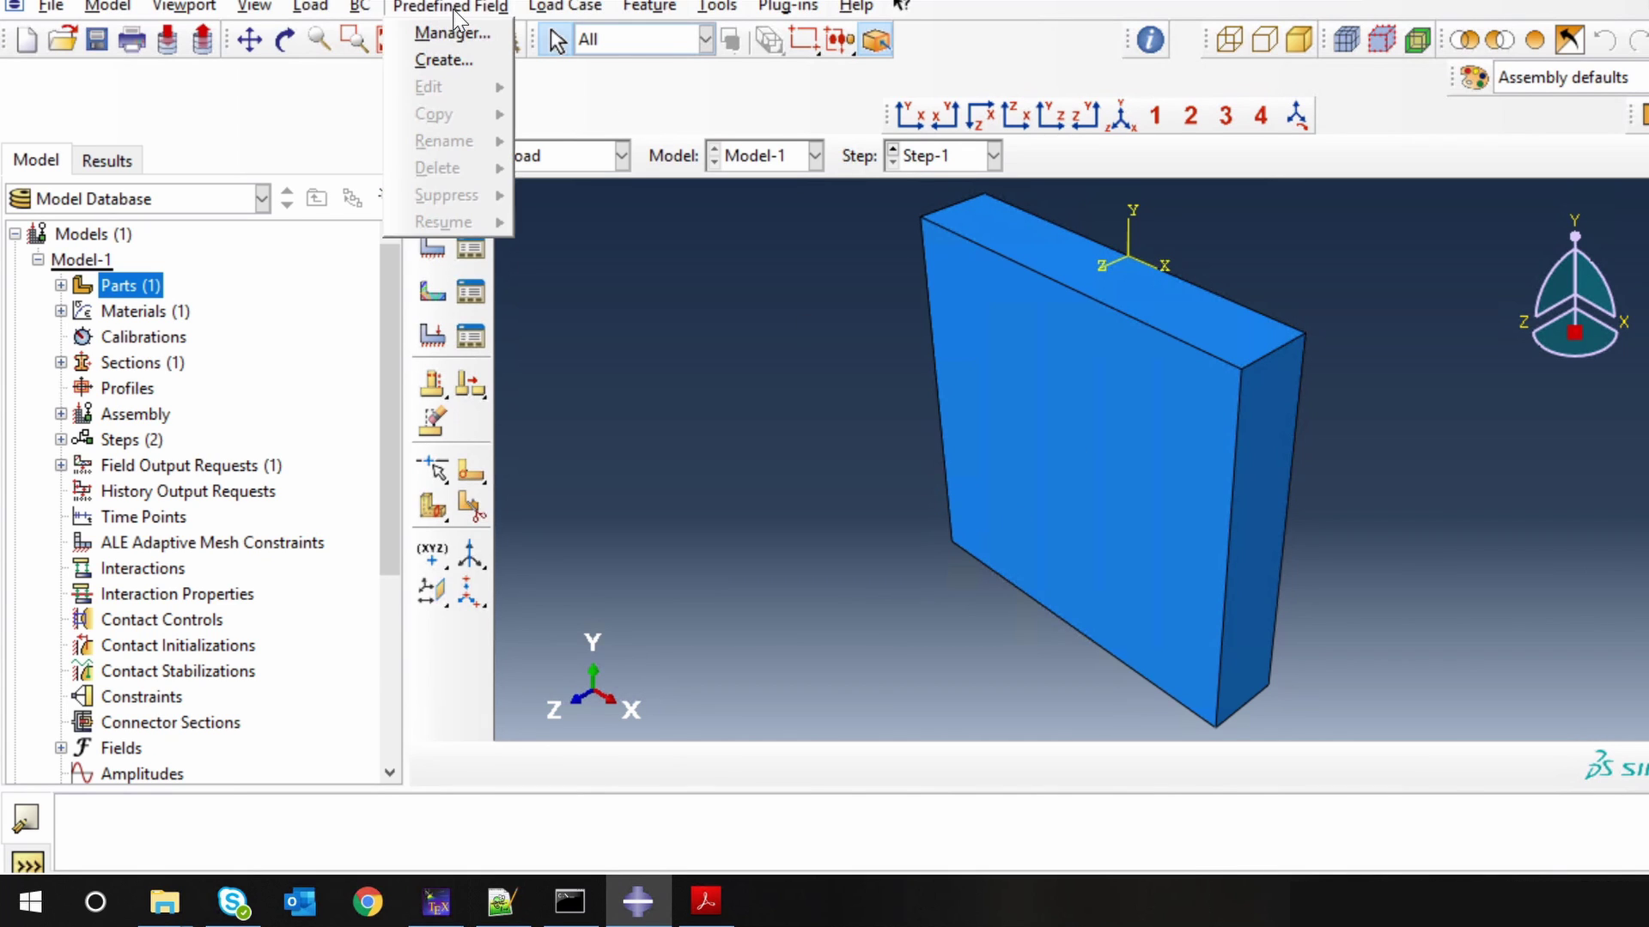
{"action": "left_click", "coordinate": [450, 60]}
{"action": "left_click", "coordinate": [176, 307]}
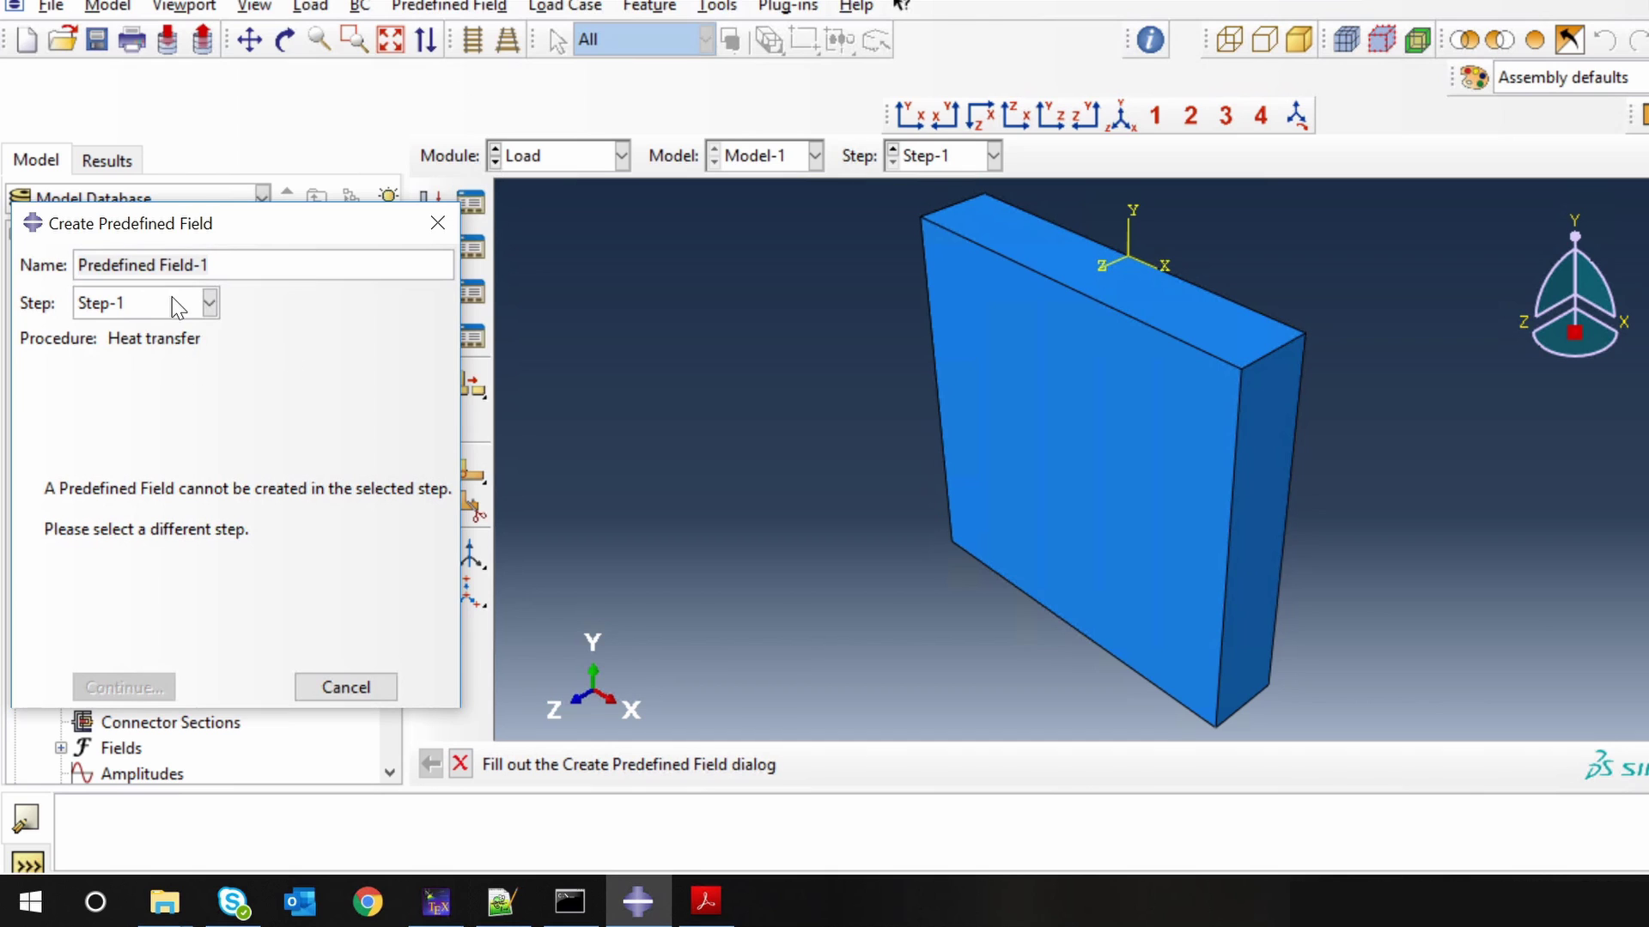
{"action": "left_click", "coordinate": [176, 307]}
{"action": "left_click", "coordinate": [158, 333]}
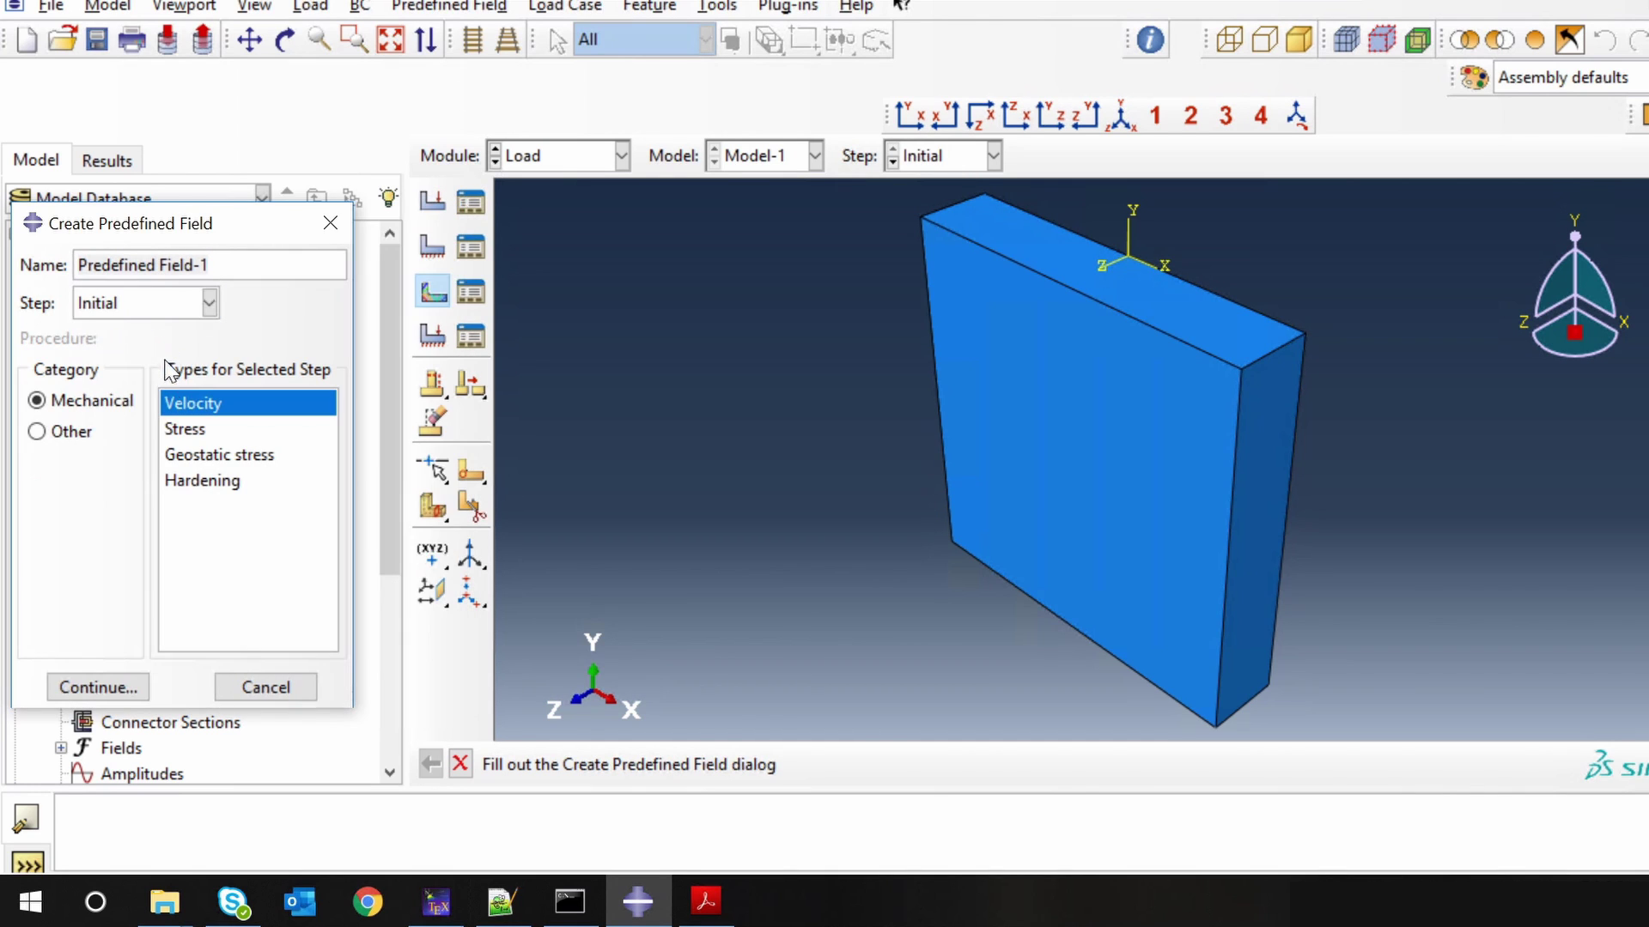
{"action": "left_click", "coordinate": [69, 433]}
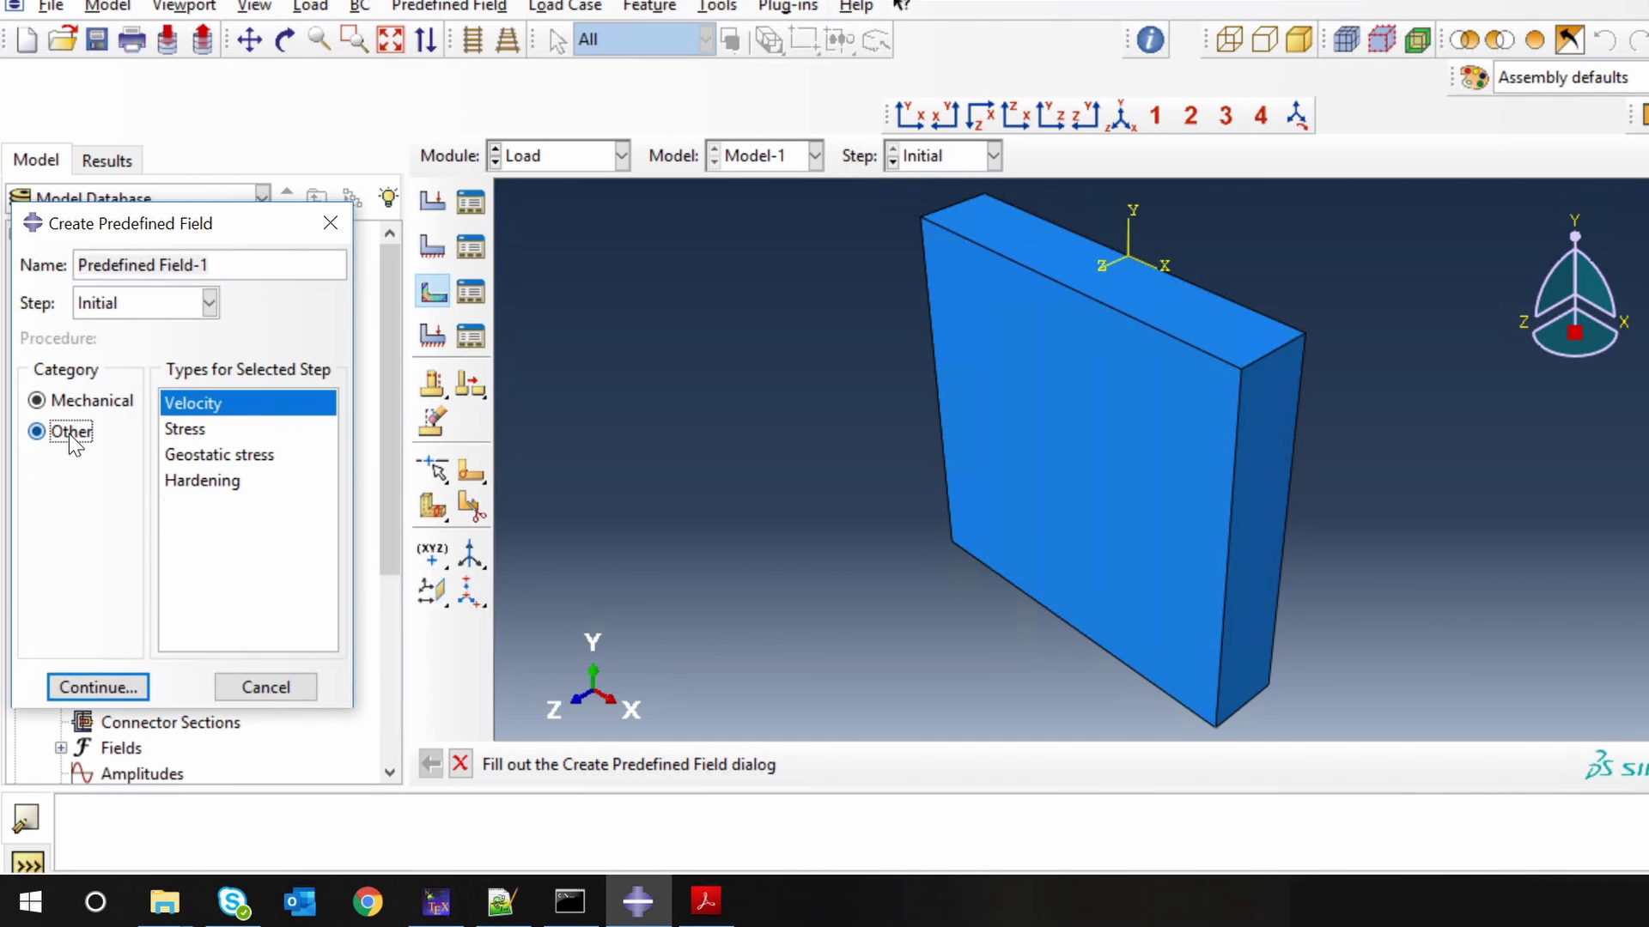
{"action": "left_click", "coordinate": [98, 687]}
Apply the predefined temperature field to the whole plate with a magnitude of 298
{"action": "left_click", "coordinate": [1130, 513]}
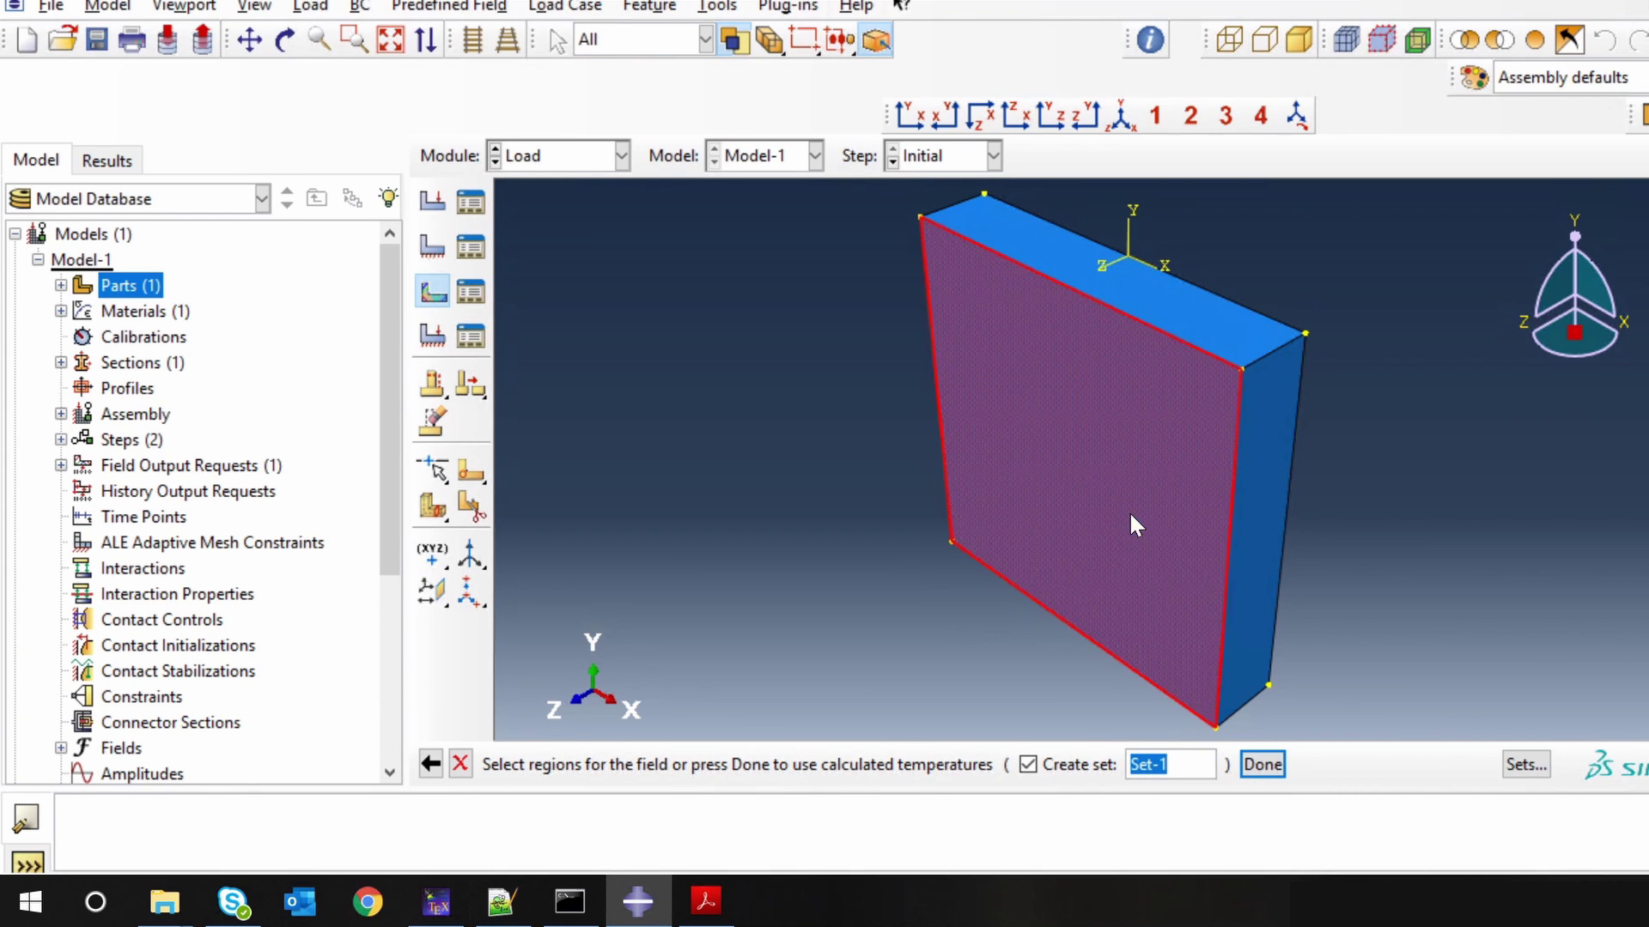
{"action": "scroll", "coordinate": [893, 472], "scroll_direction": "down", "scroll_amount": 2}
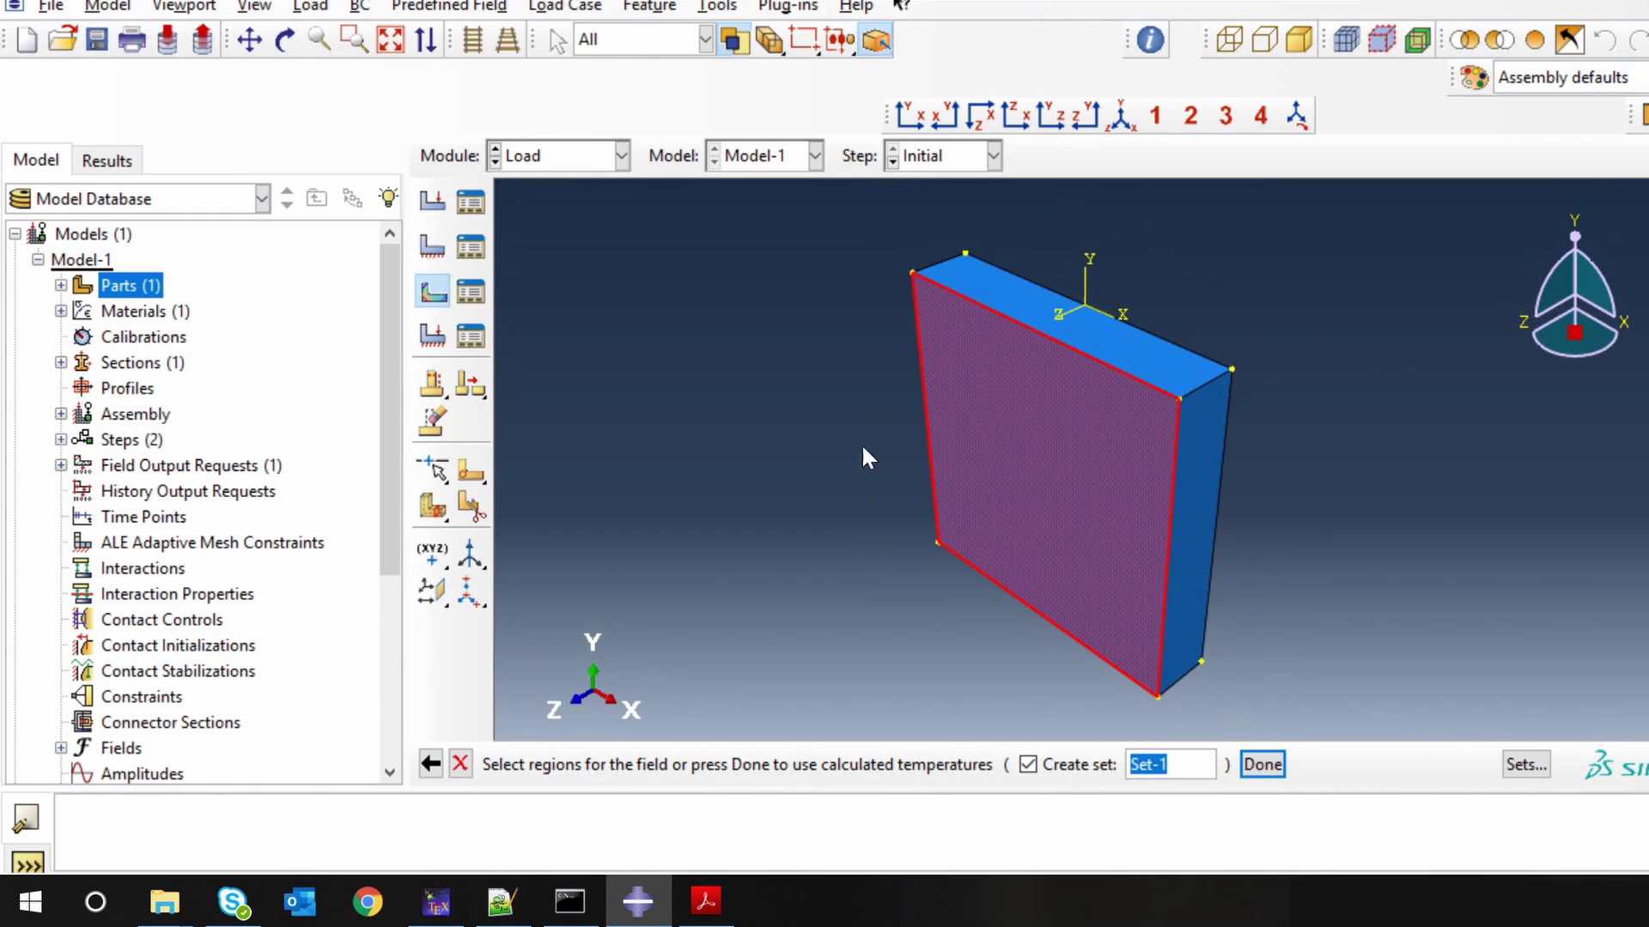
{"action": "left_click_drag", "start_coordinate": [879, 227], "coordinate": [1274, 702]}
{"action": "left_click", "coordinate": [1260, 764]}
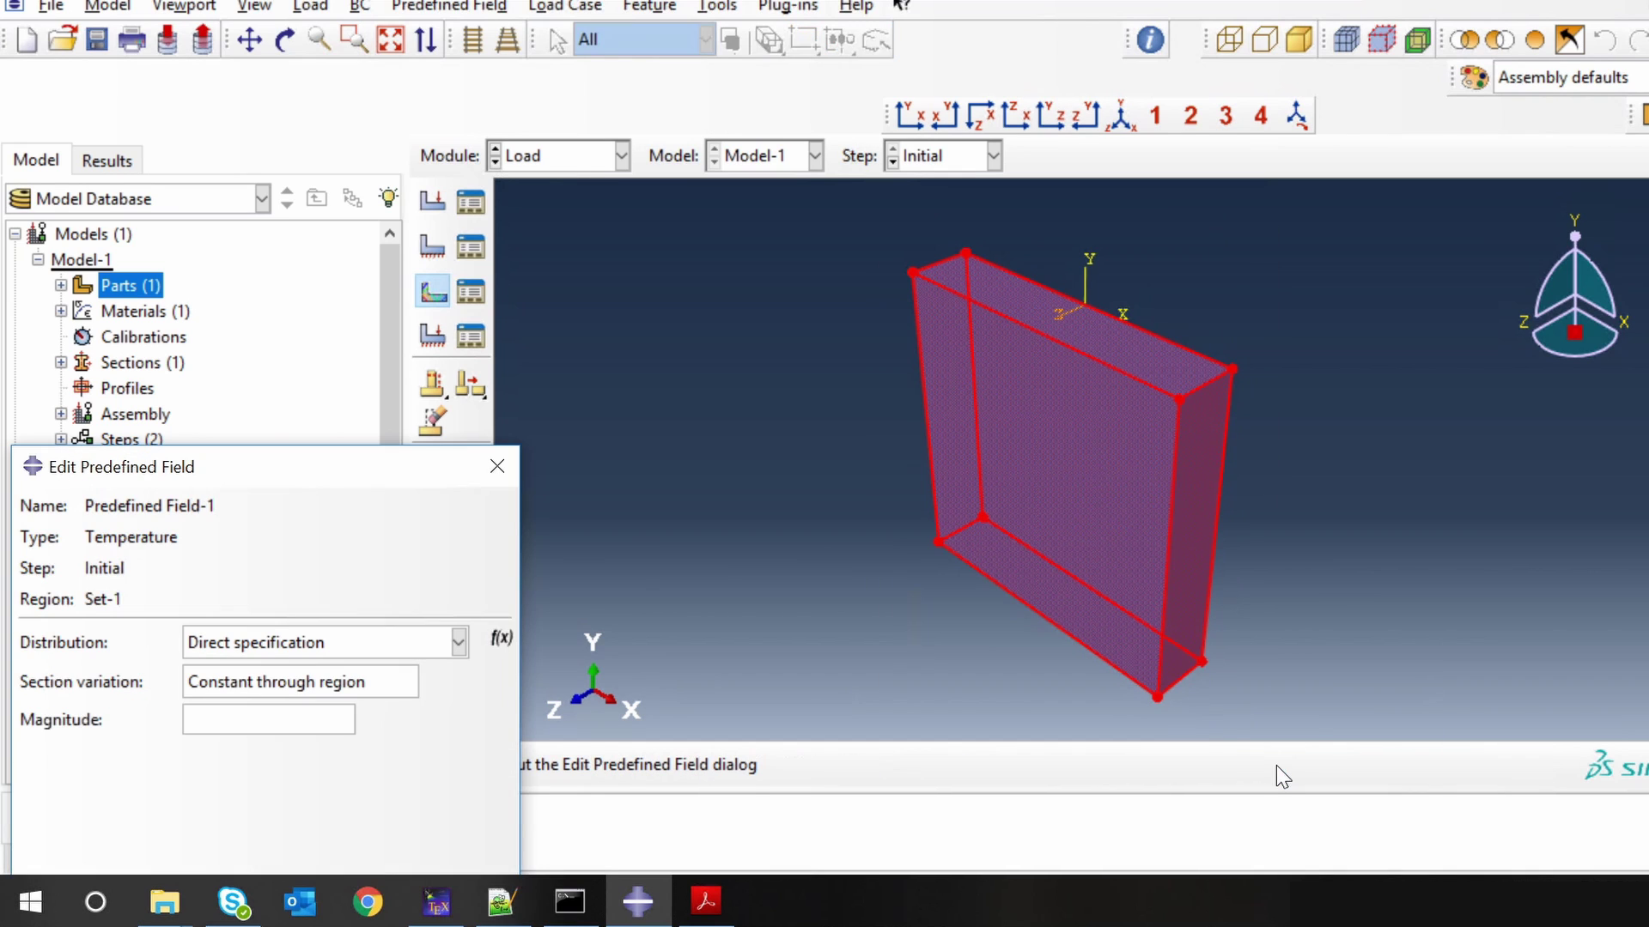
{"action": "left_click_drag", "start_coordinate": [301, 473], "coordinate": [386, 172]}
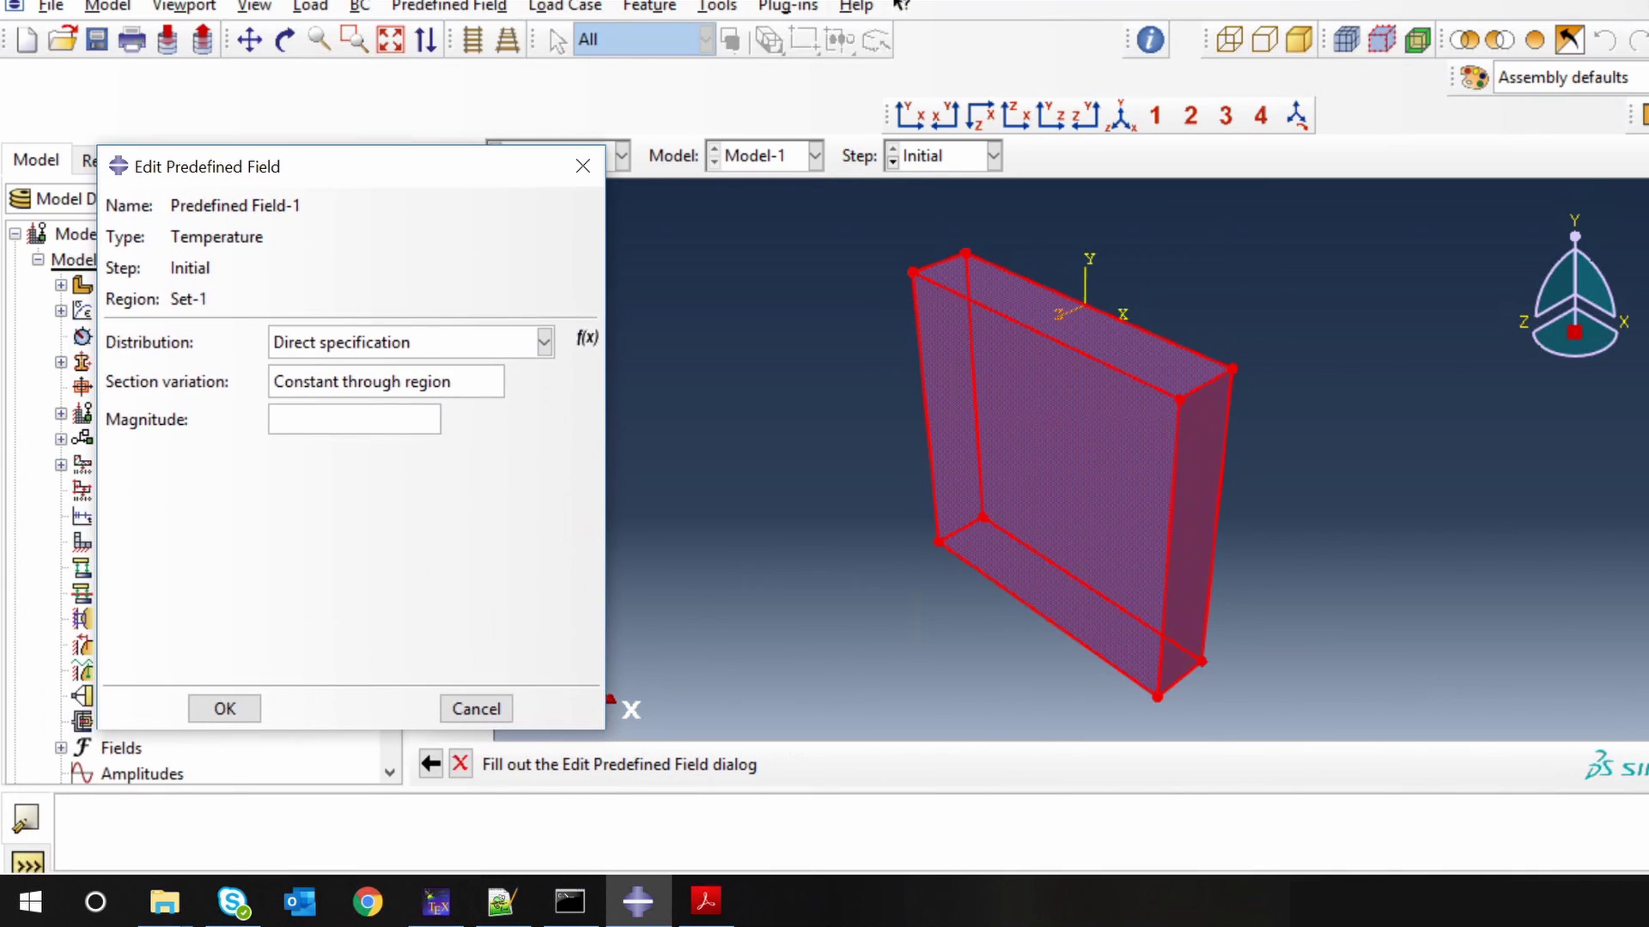
{"action": "type", "text": "298"}
{"action": "left_click", "coordinate": [228, 706]}
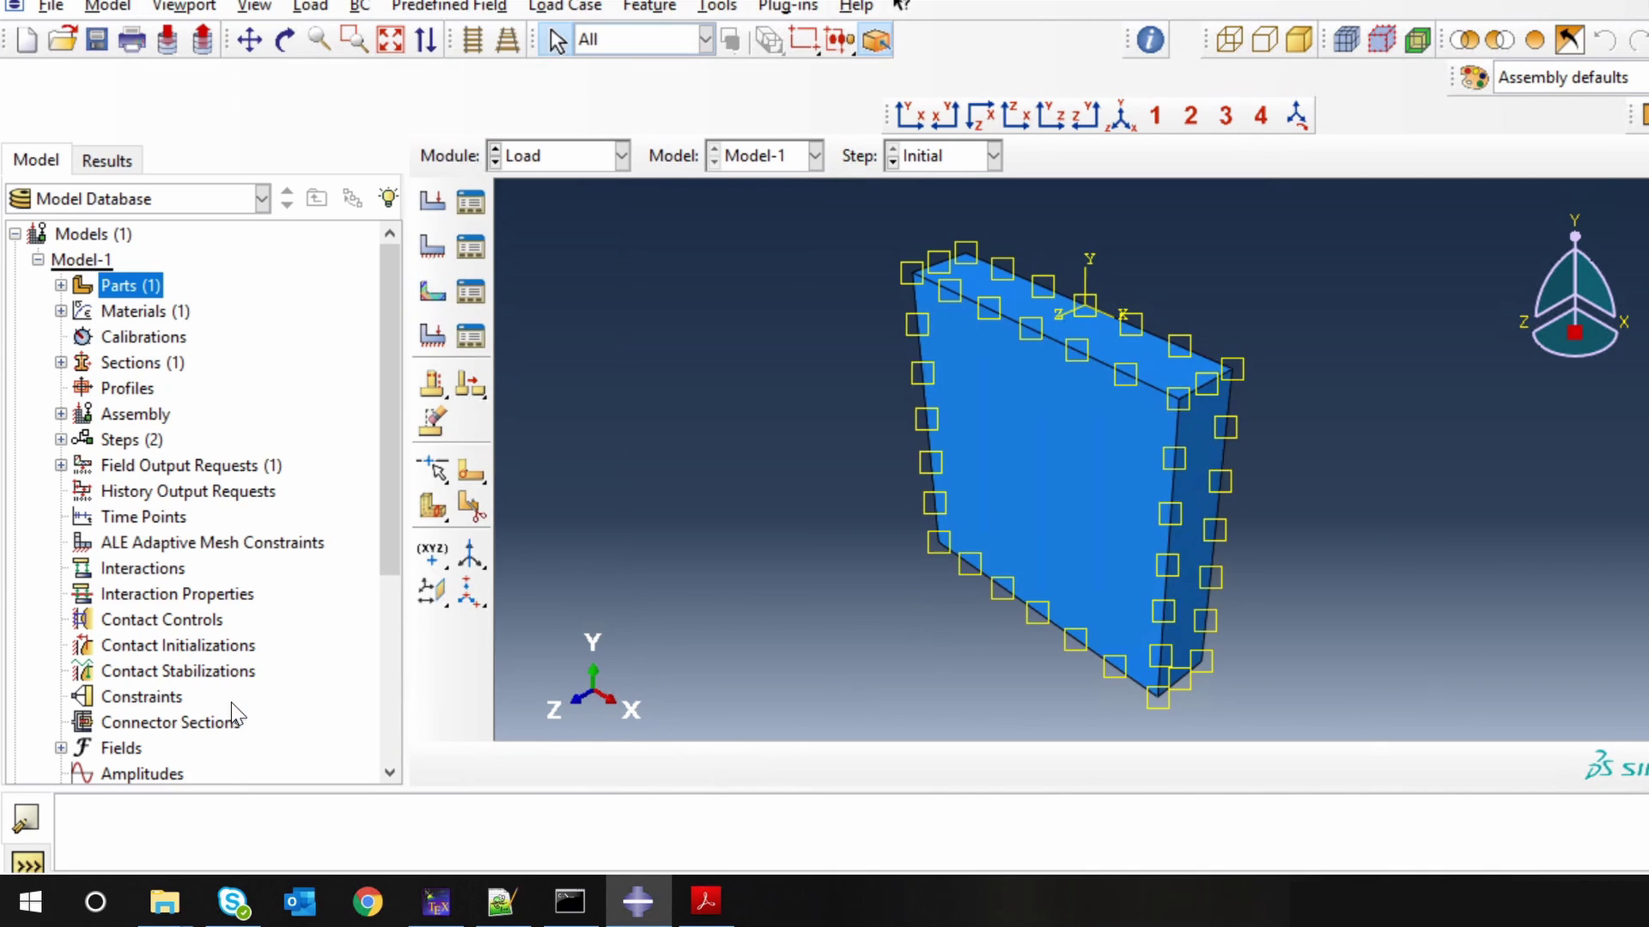
Begin a surface heat flux load named Moving_HF in Step-1
{"action": "left_click", "coordinate": [433, 203]}
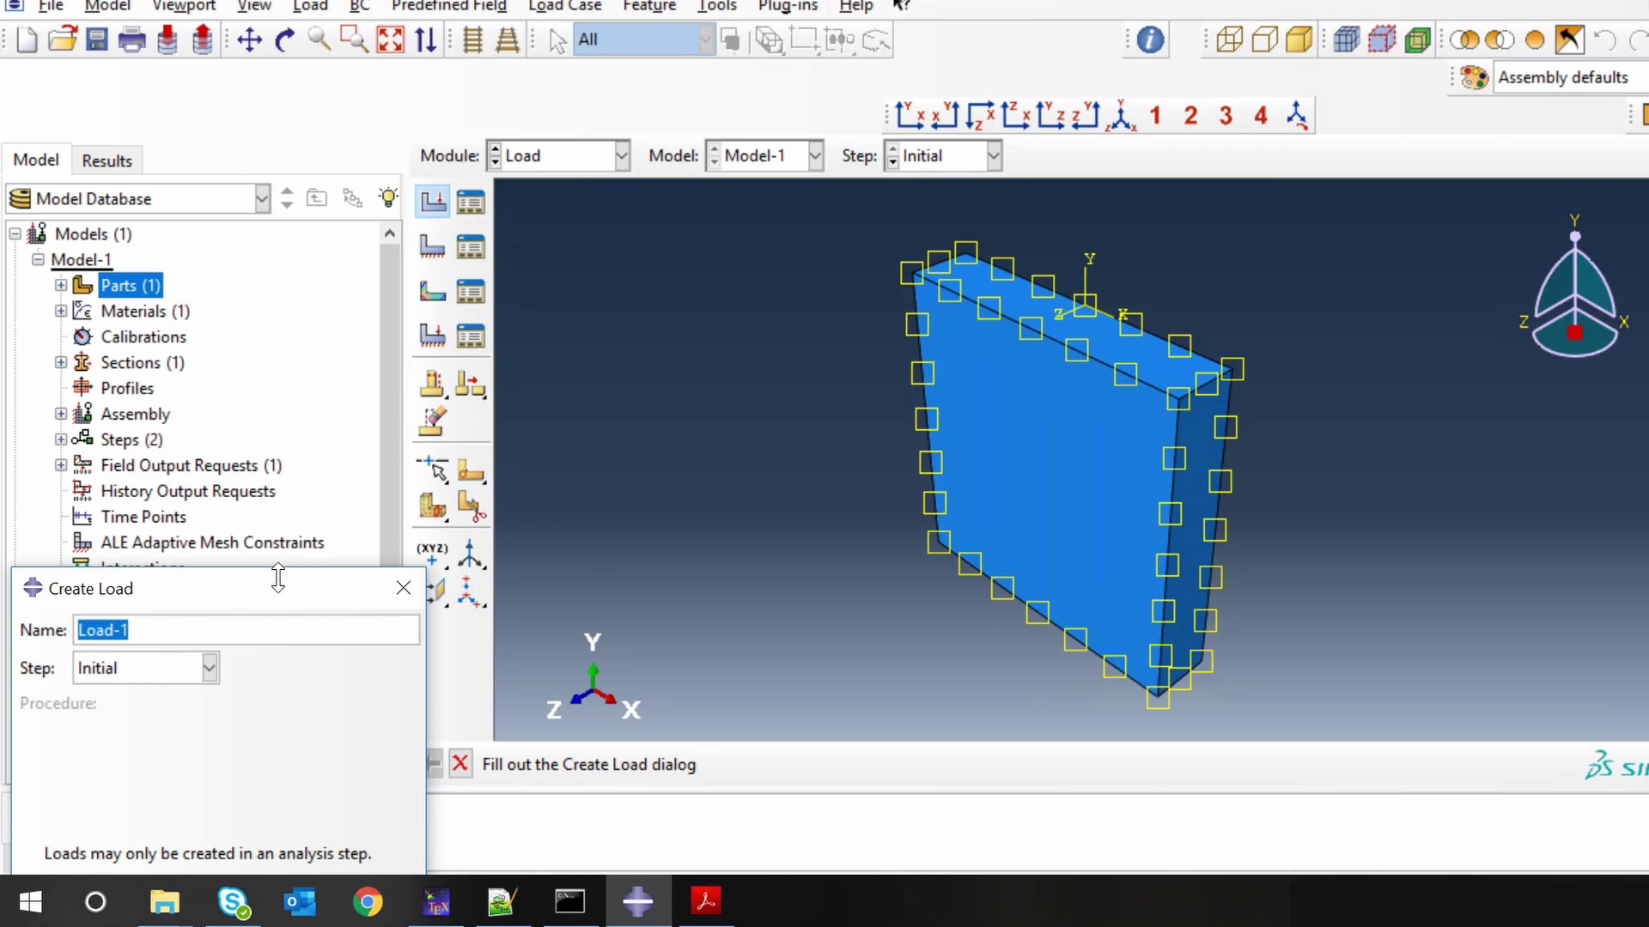
{"action": "type", "text": "Moving"}
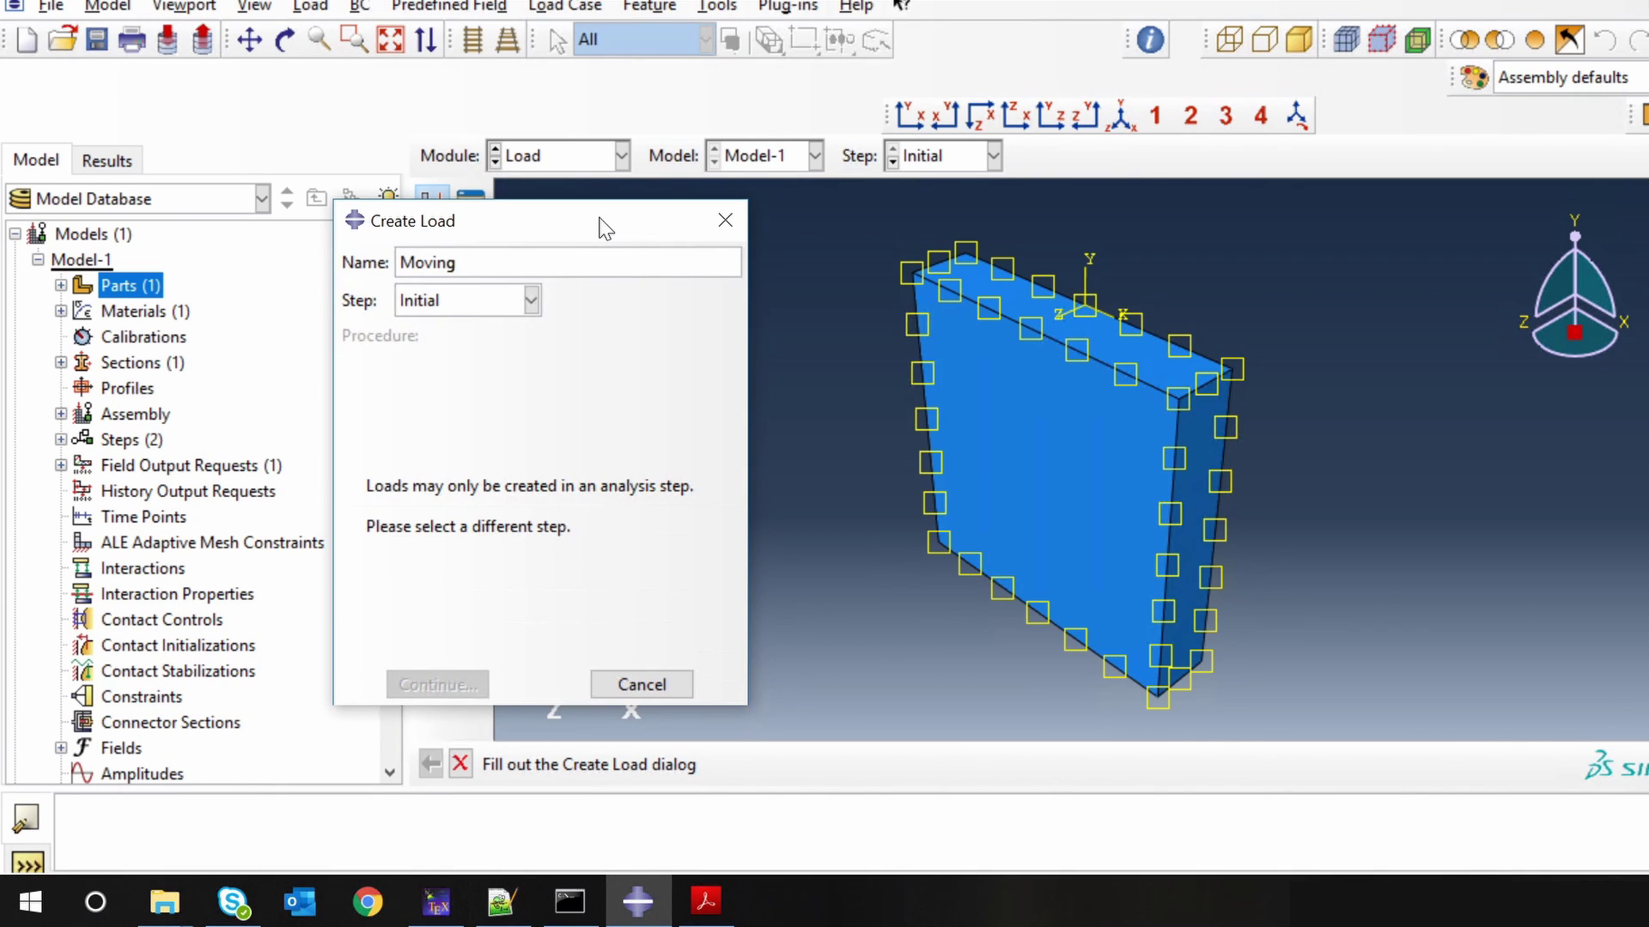
{"action": "type", "text": "_HF"}
{"action": "left_click", "coordinate": [503, 309]}
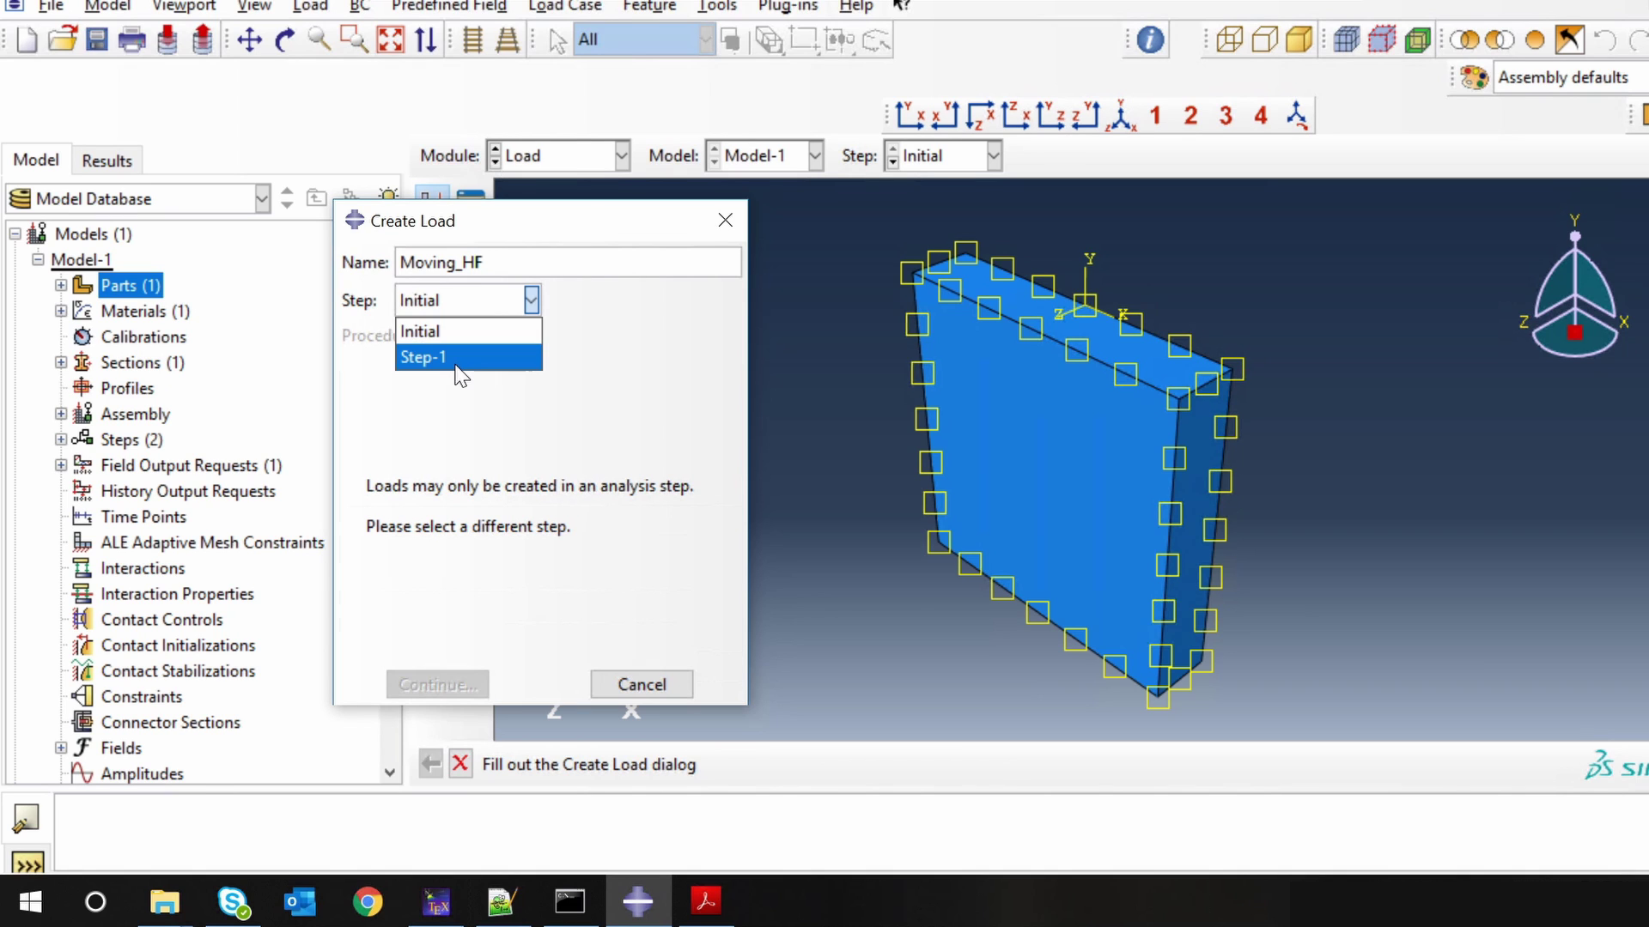
{"action": "left_click", "coordinate": [459, 357]}
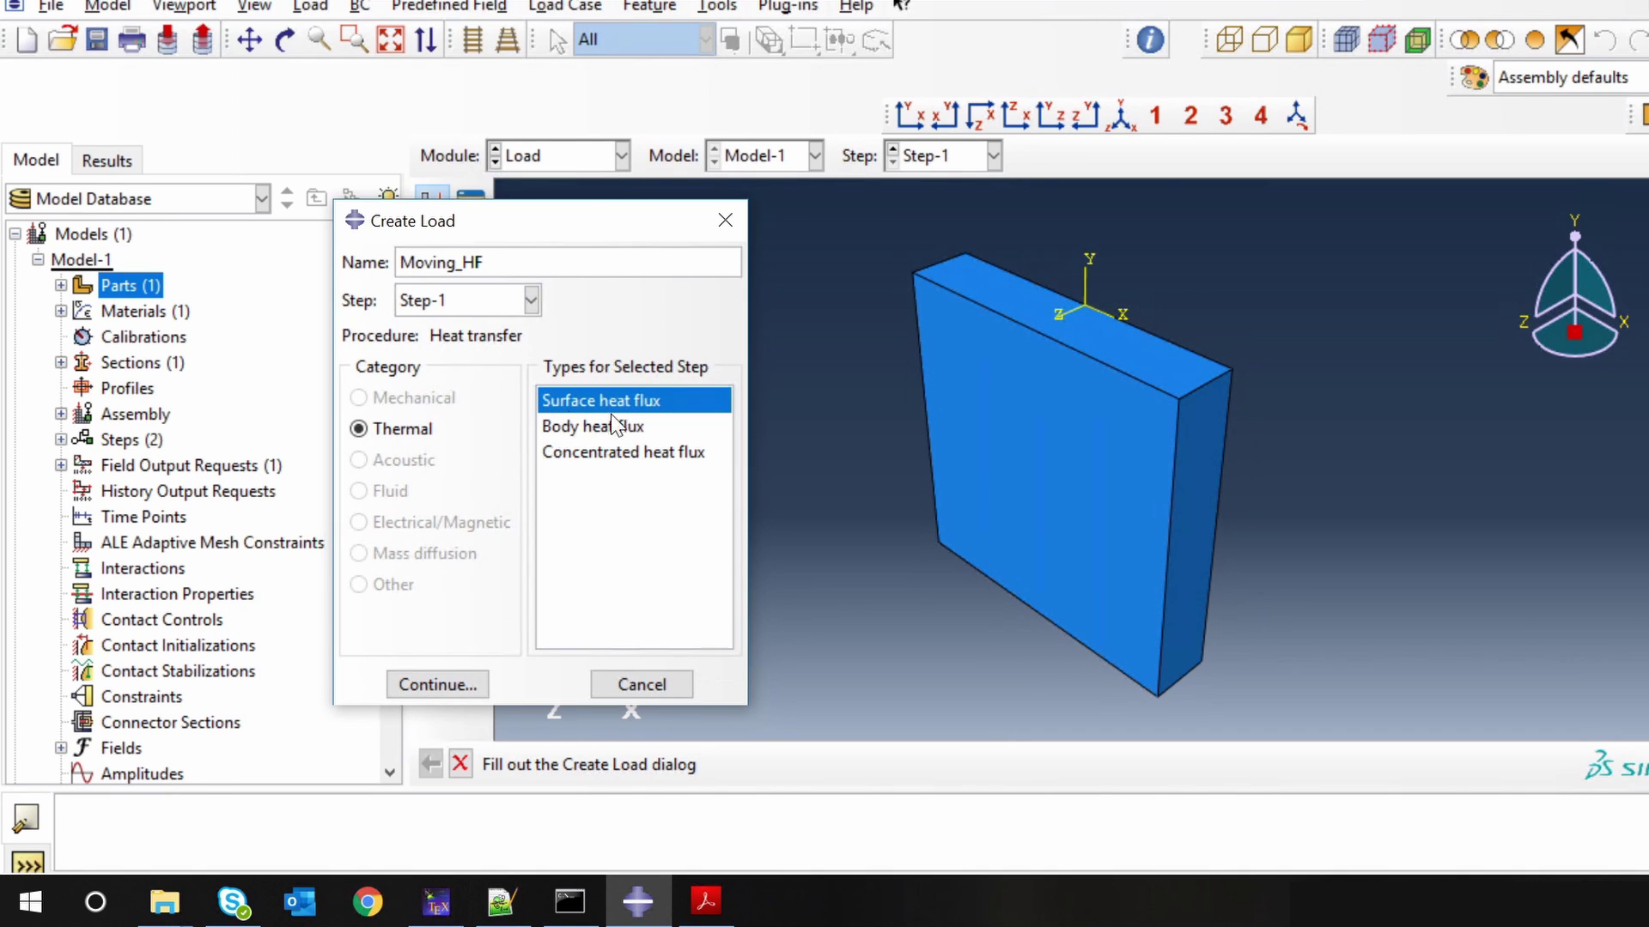
{"action": "left_click", "coordinate": [458, 688]}
Apply the heat flux to the plate's large front face with a user-defined distribution and a magnitude of 1
{"action": "left_click", "coordinate": [1080, 481]}
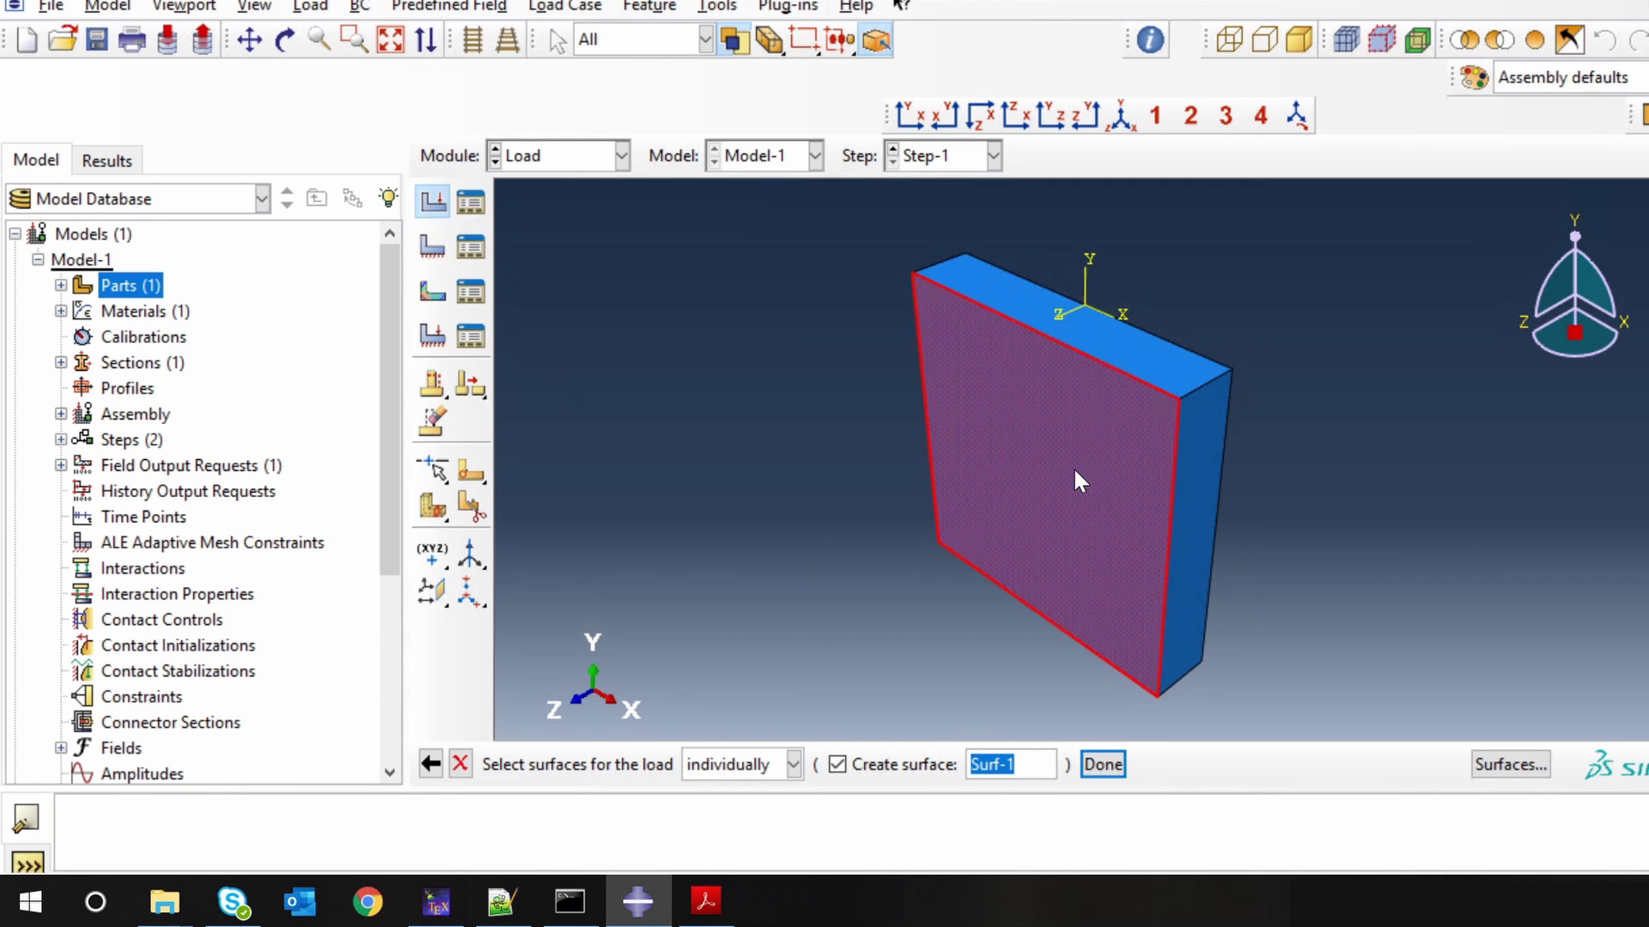
{"action": "middle_click", "coordinate": [804, 476]}
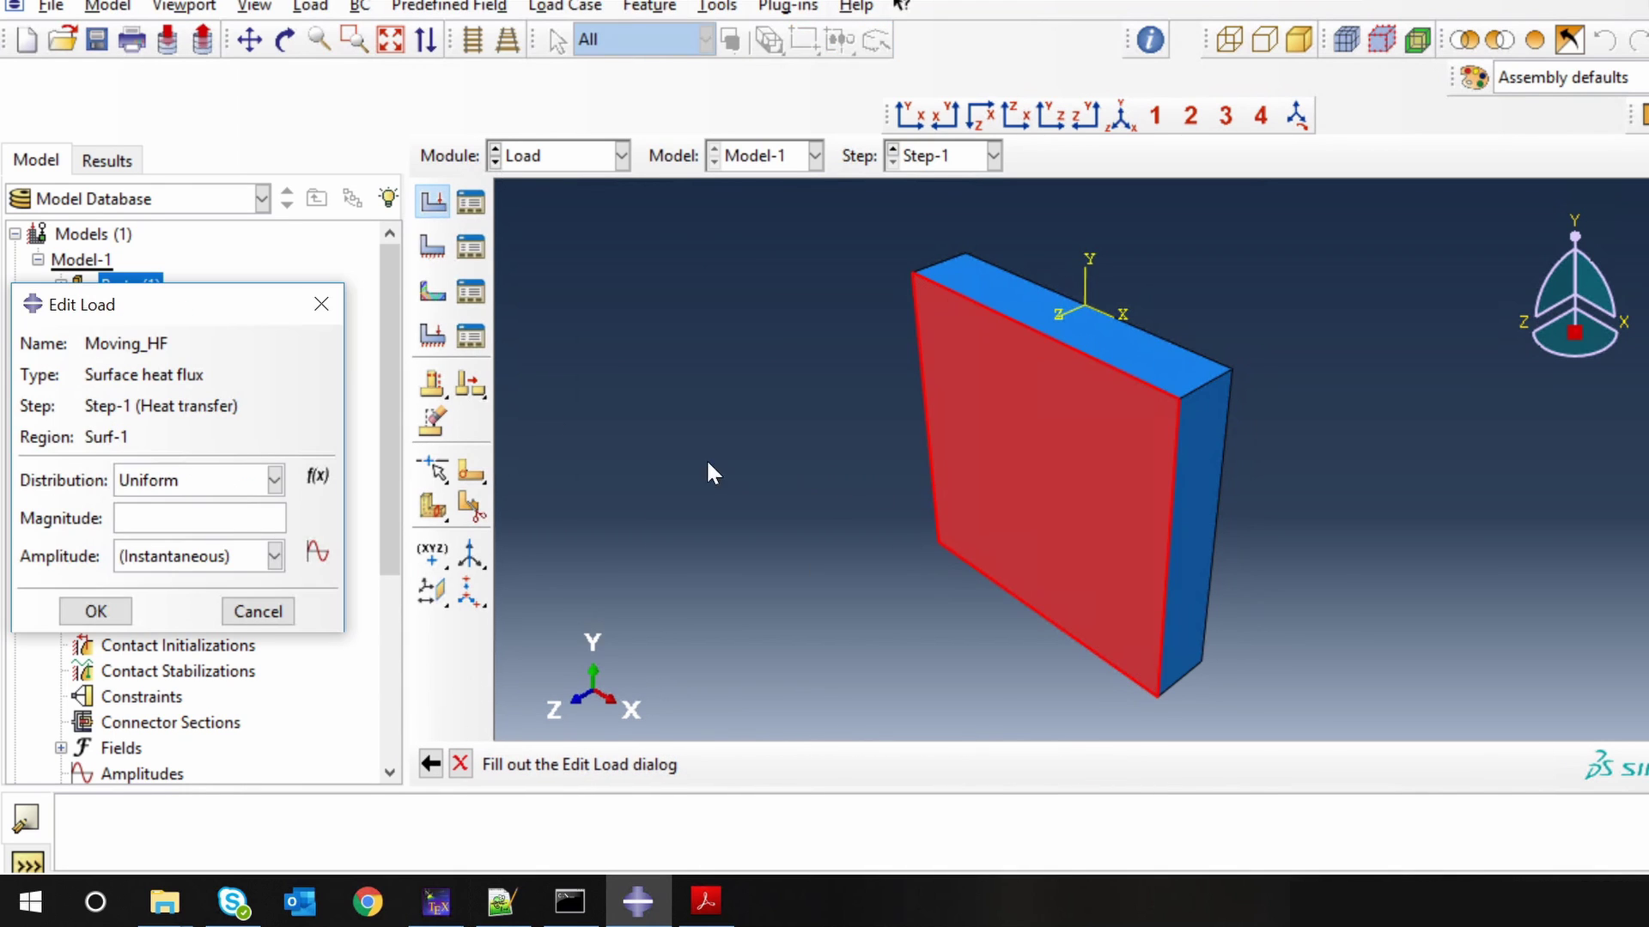
{"action": "left_click_drag", "start_coordinate": [223, 308], "coordinate": [520, 150]}
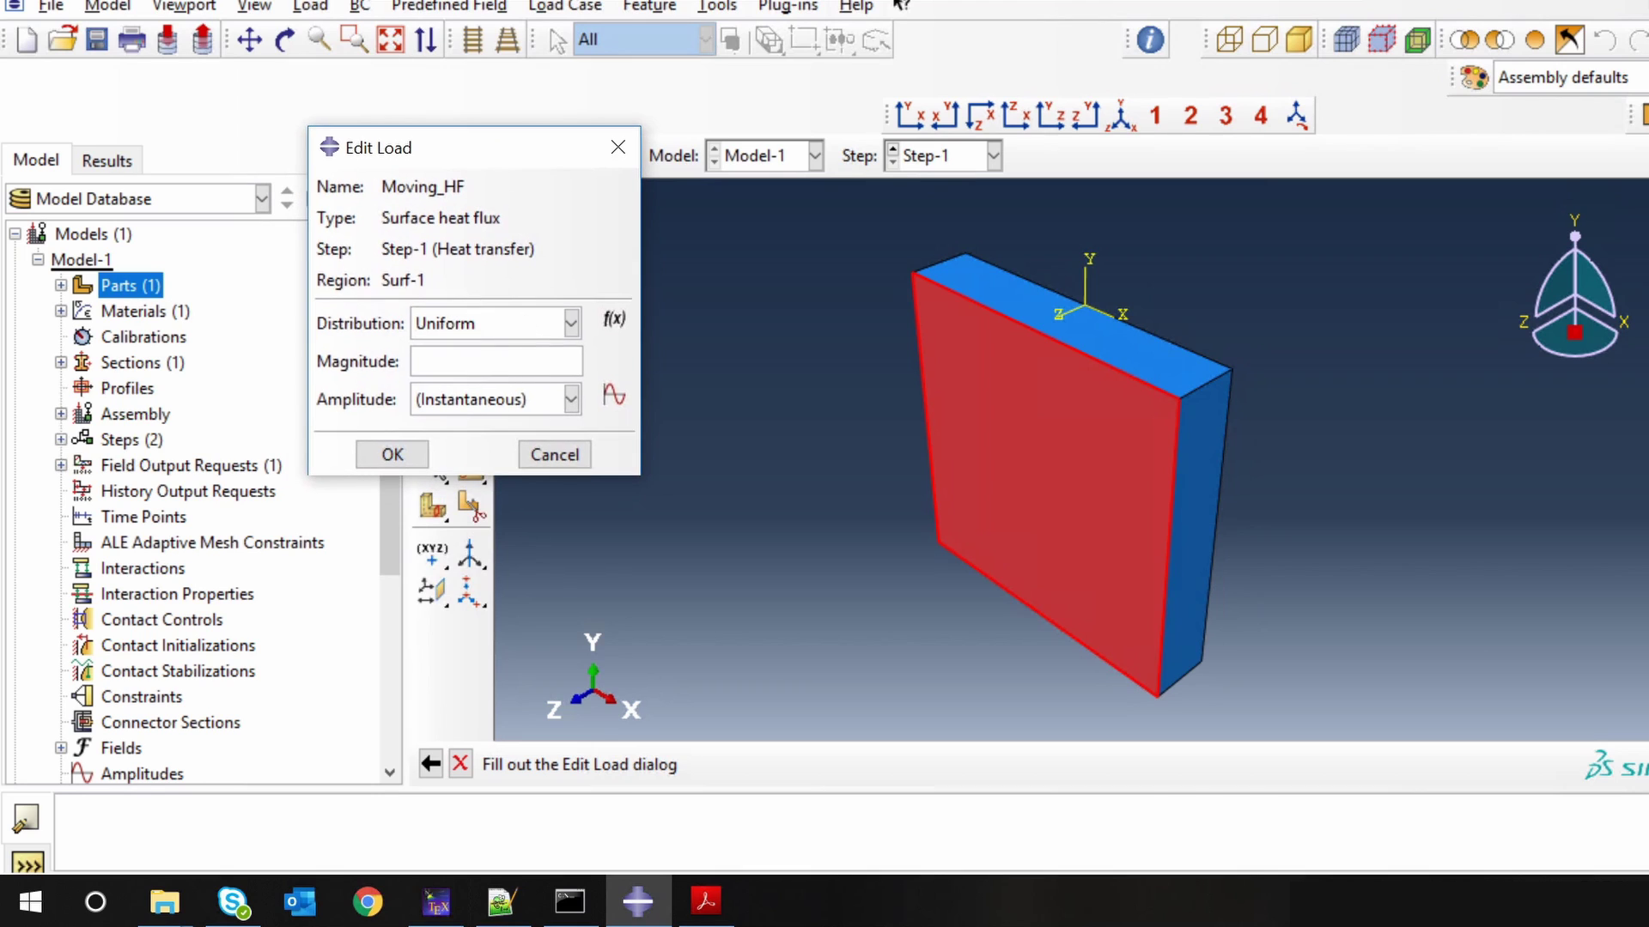
{"action": "type", "text": "1"}
{"action": "left_click", "coordinate": [478, 325]}
{"action": "left_click", "coordinate": [484, 381]}
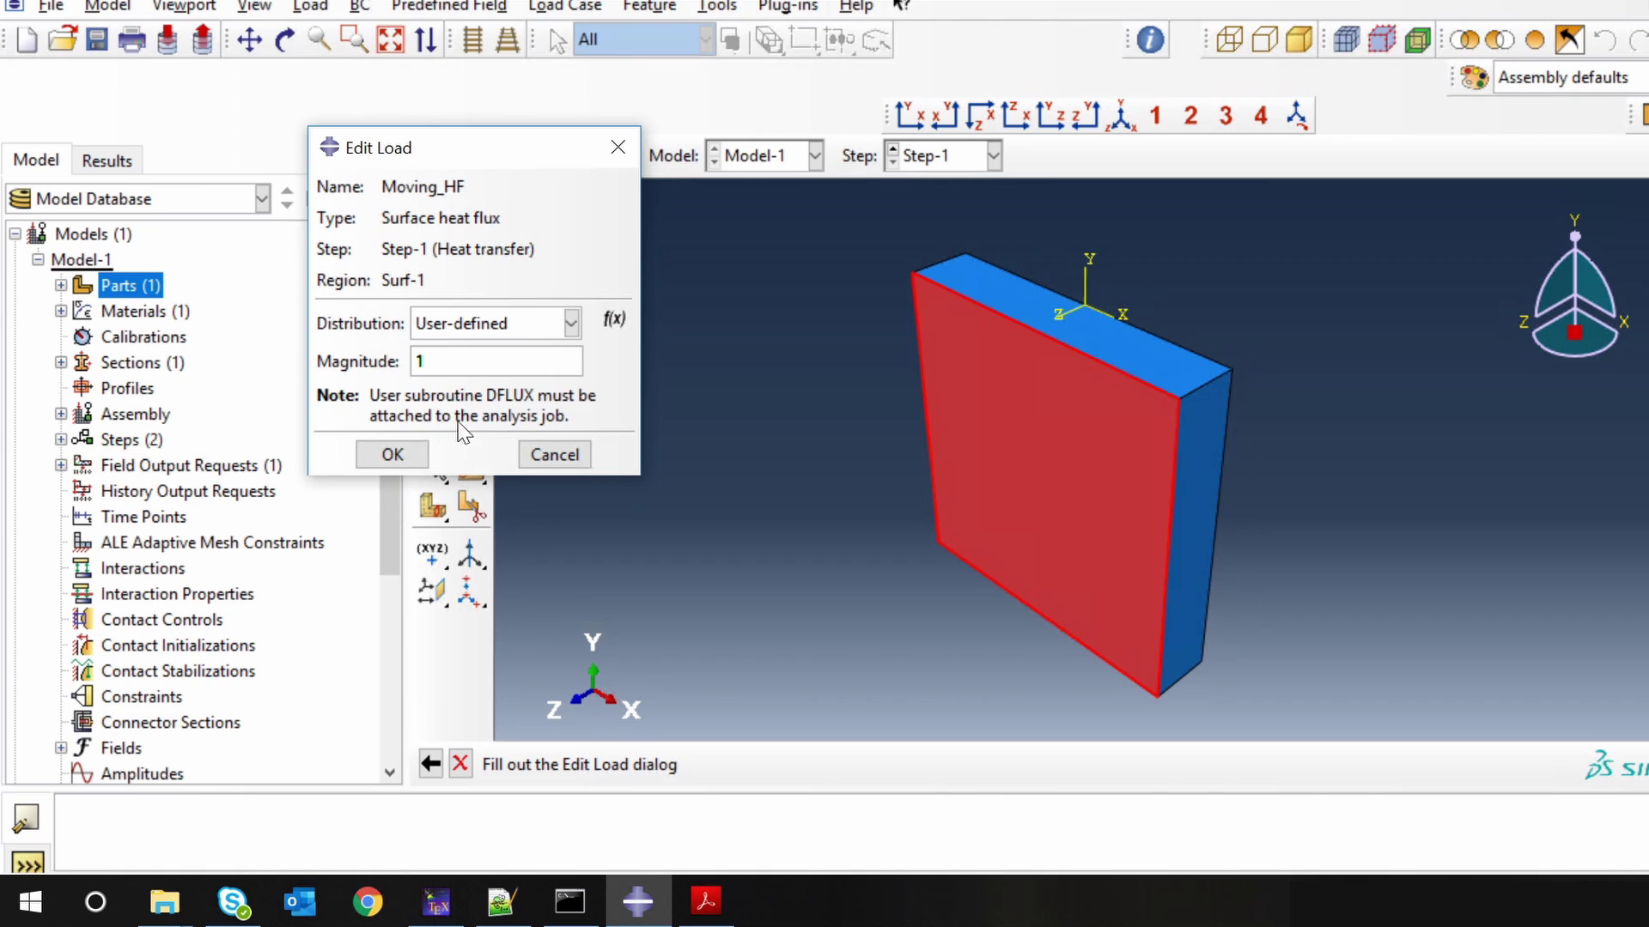
{"action": "left_click", "coordinate": [393, 455]}
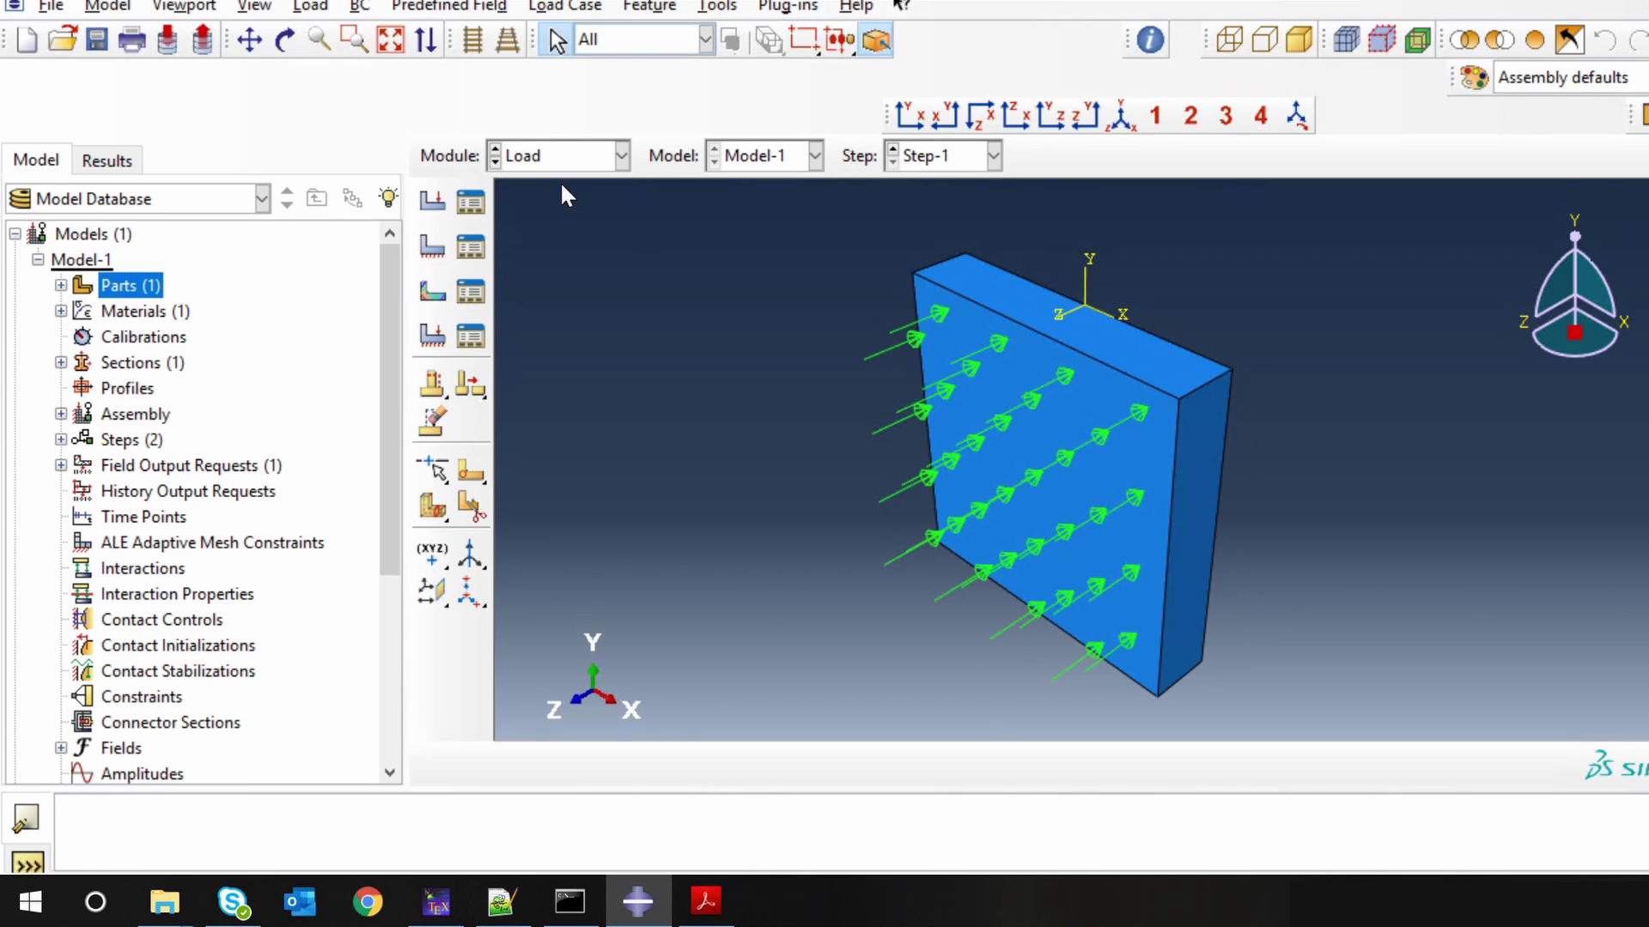
Begin a surface film condition interaction in Step-1 on the plate's back face and its edge faces, excluding the heat flux face
{"action": "double_click", "coordinate": [153, 574]}
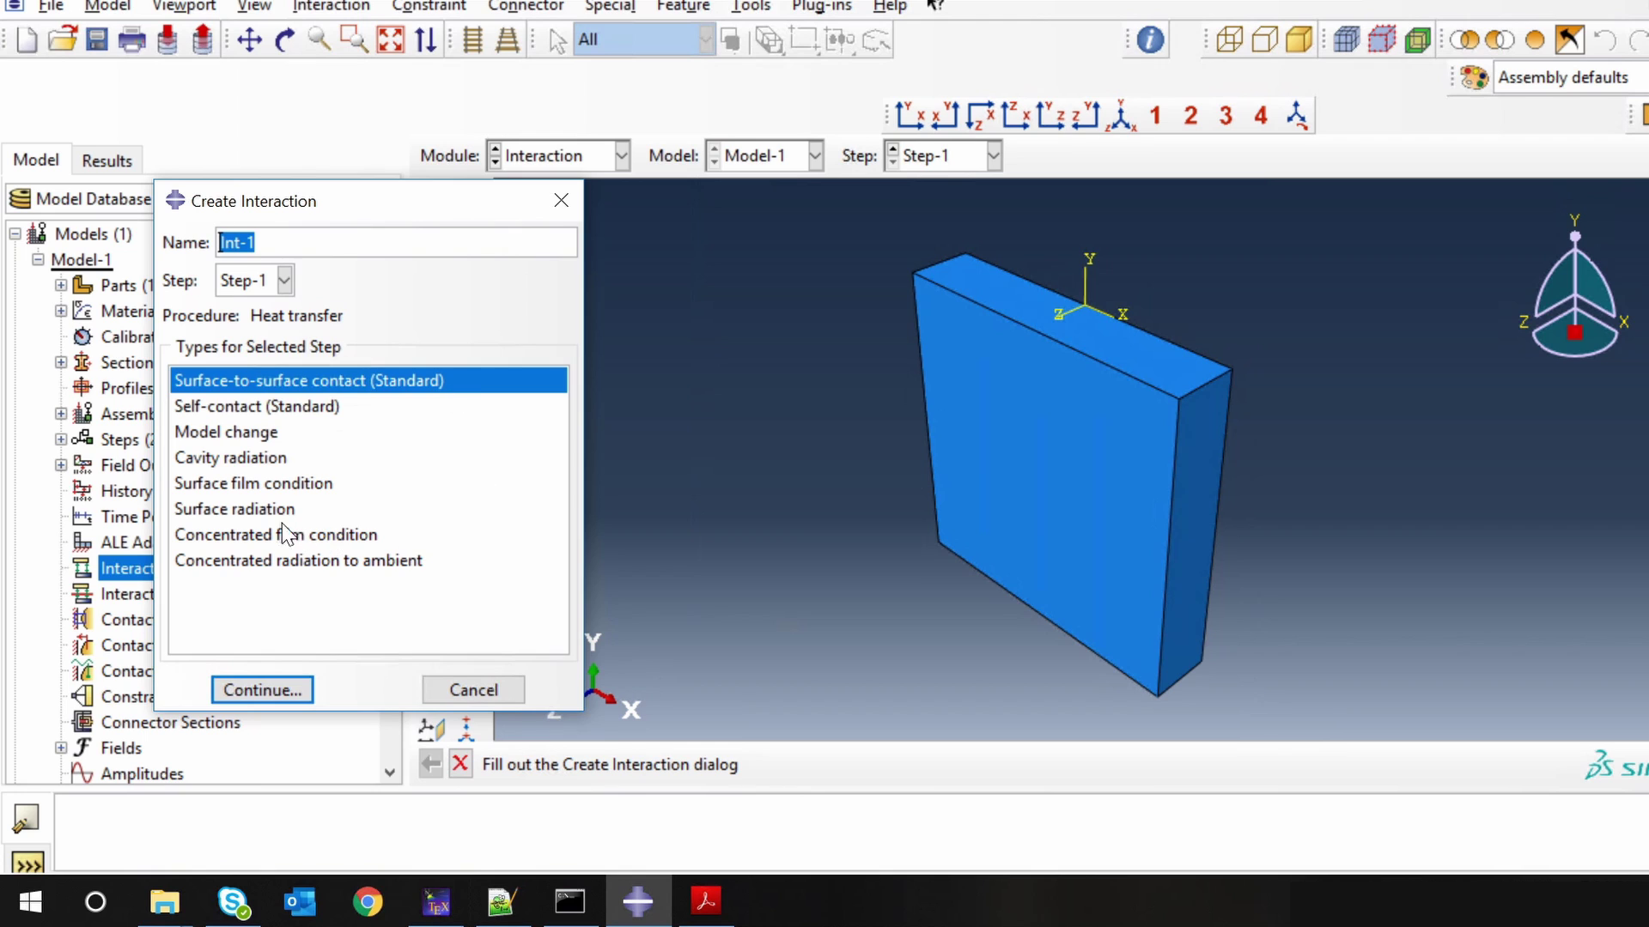
{"action": "left_click", "coordinate": [247, 486]}
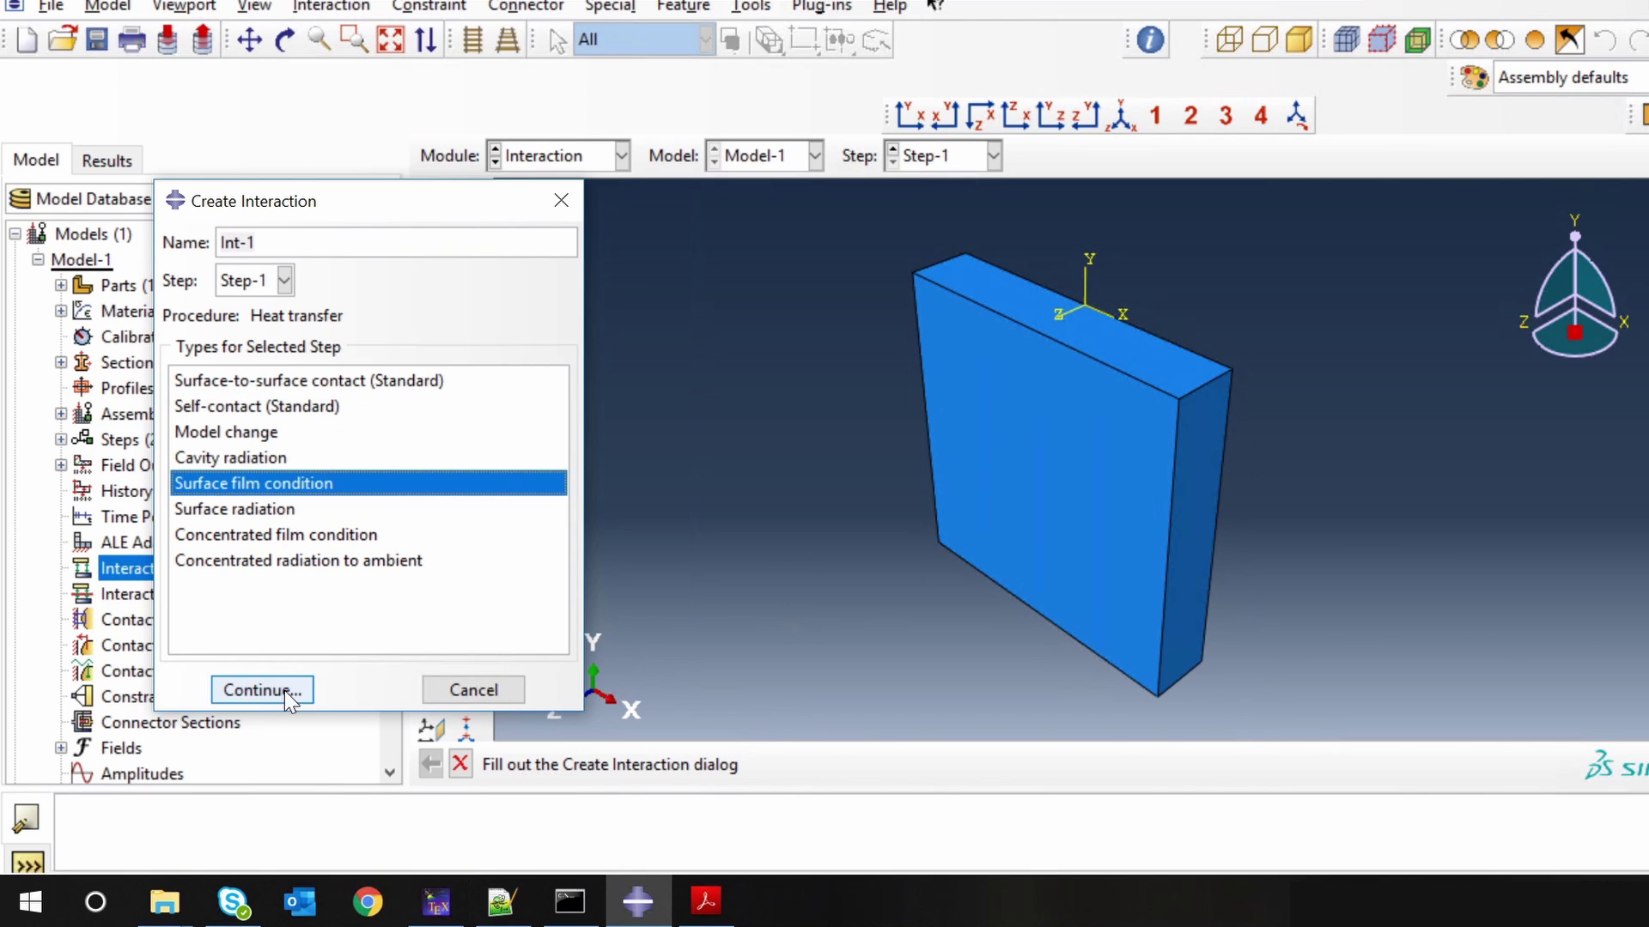
{"action": "left_click", "coordinate": [262, 690]}
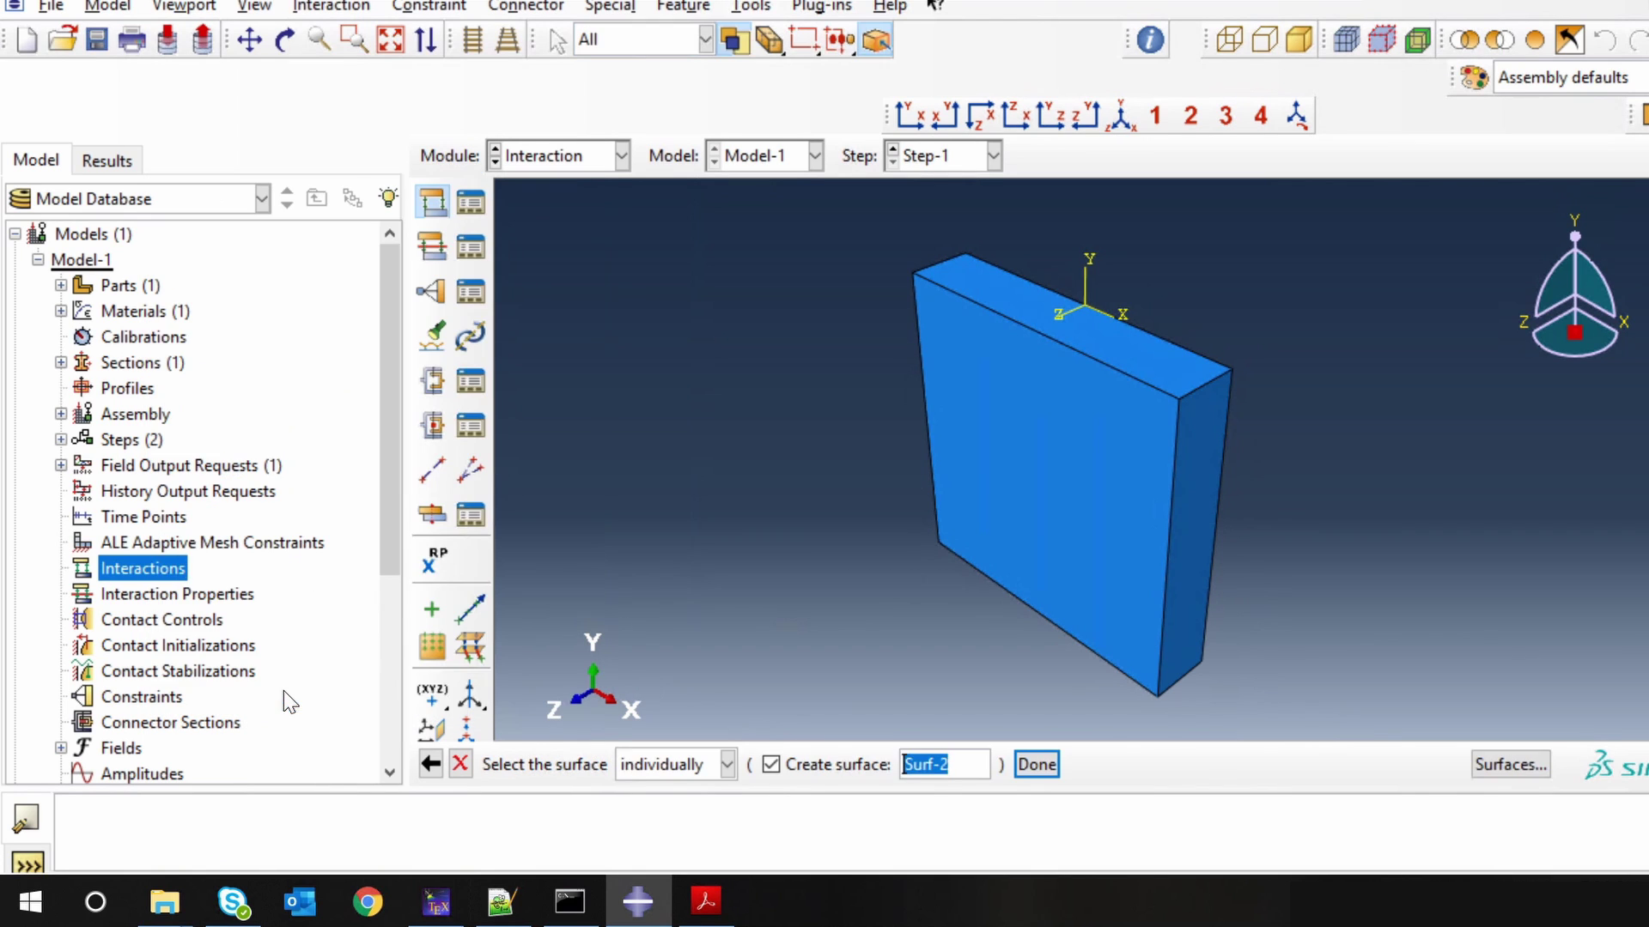
{"action": "left_click", "coordinate": [1186, 560]}
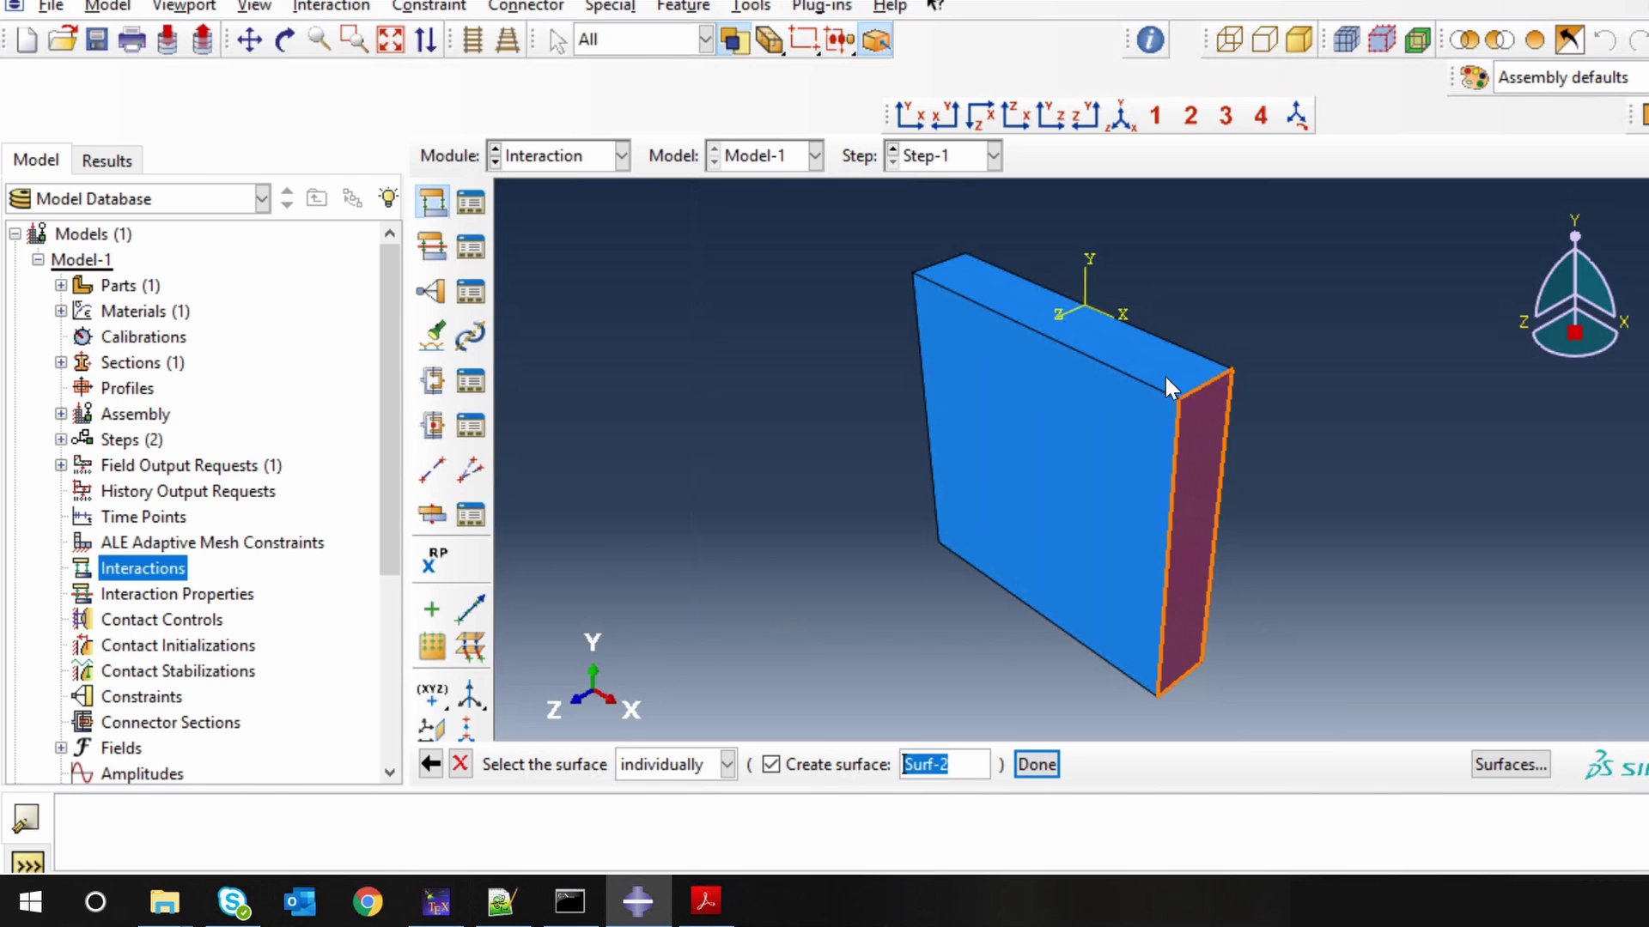
{"action": "left_click_drag", "start_coordinate": [1207, 489], "coordinate": [1125, 516], "text": "ctrl+alt"}
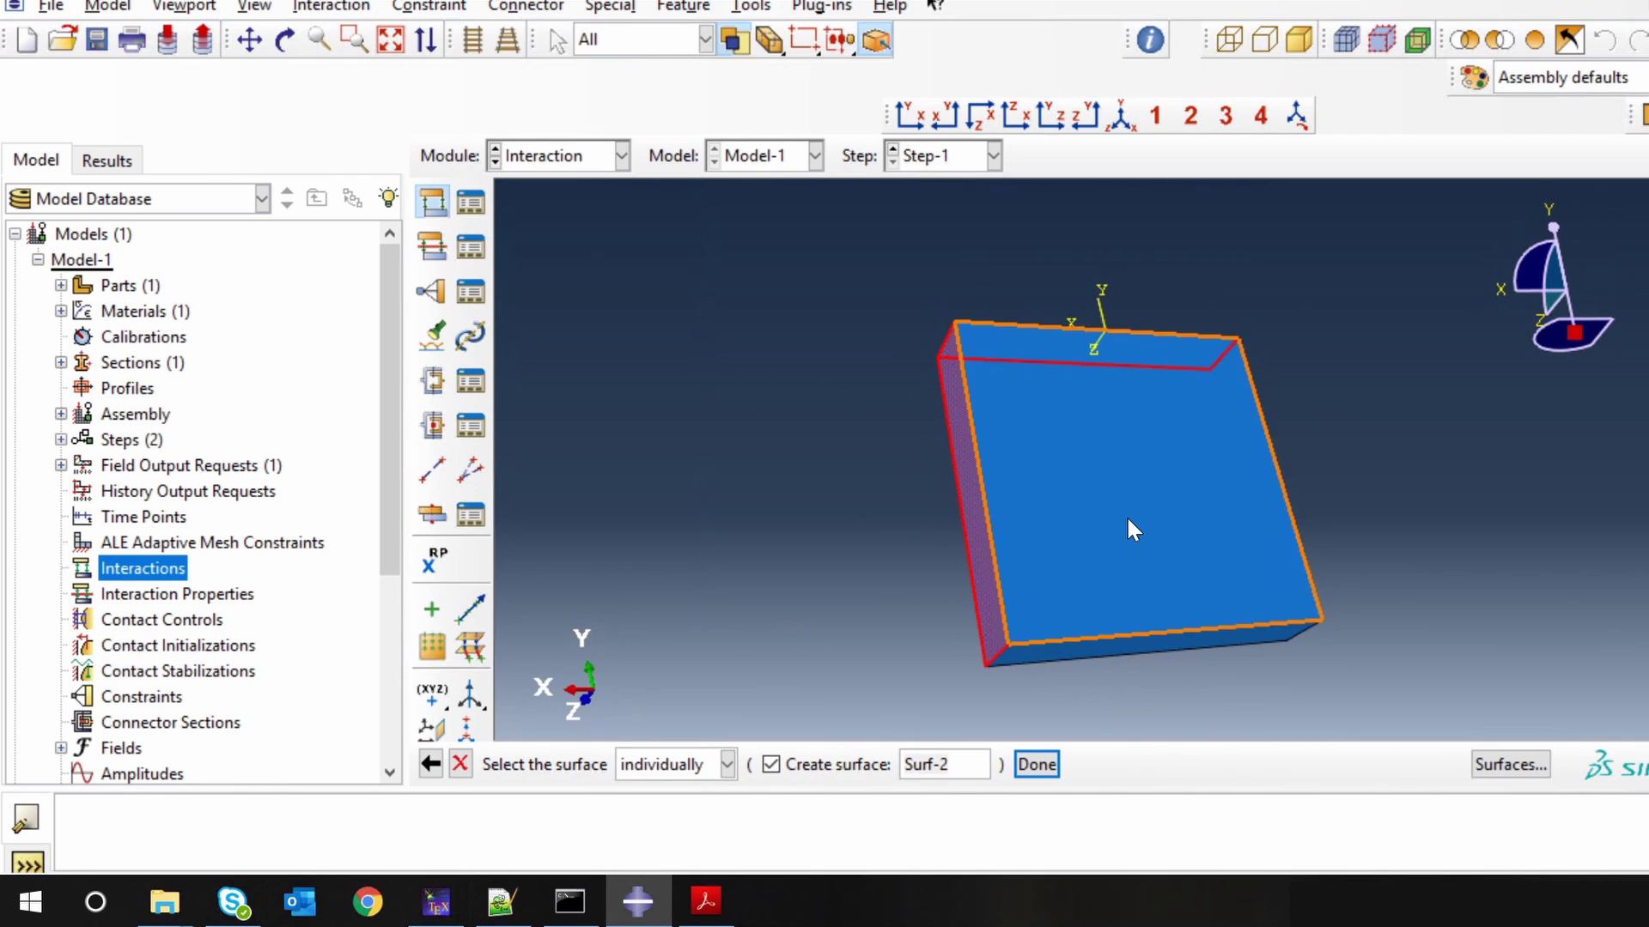
{"action": "left_click", "coordinate": [1126, 515]}
{"action": "left_click_drag", "start_coordinate": [1239, 570], "coordinate": [1031, 468], "text": "ctrl+alt"}
{"action": "left_click", "coordinate": [1207, 575], "text": "shift"}
{"action": "left_click", "coordinate": [1115, 611], "text": "shift"}
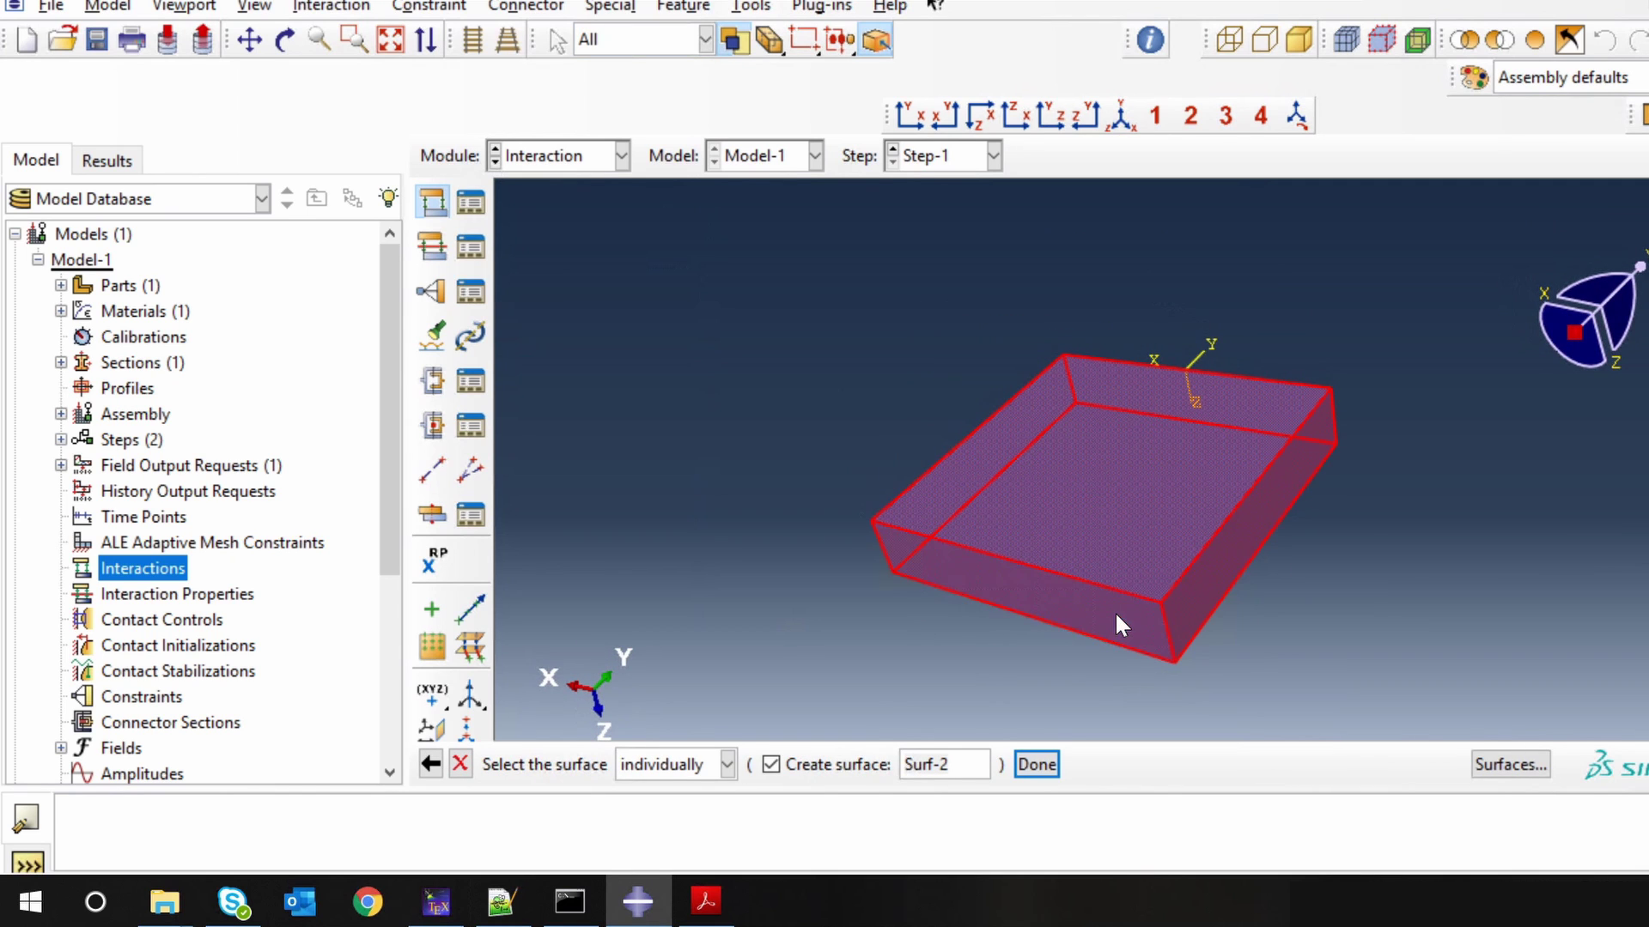
{"action": "left_click", "coordinate": [1041, 764]}
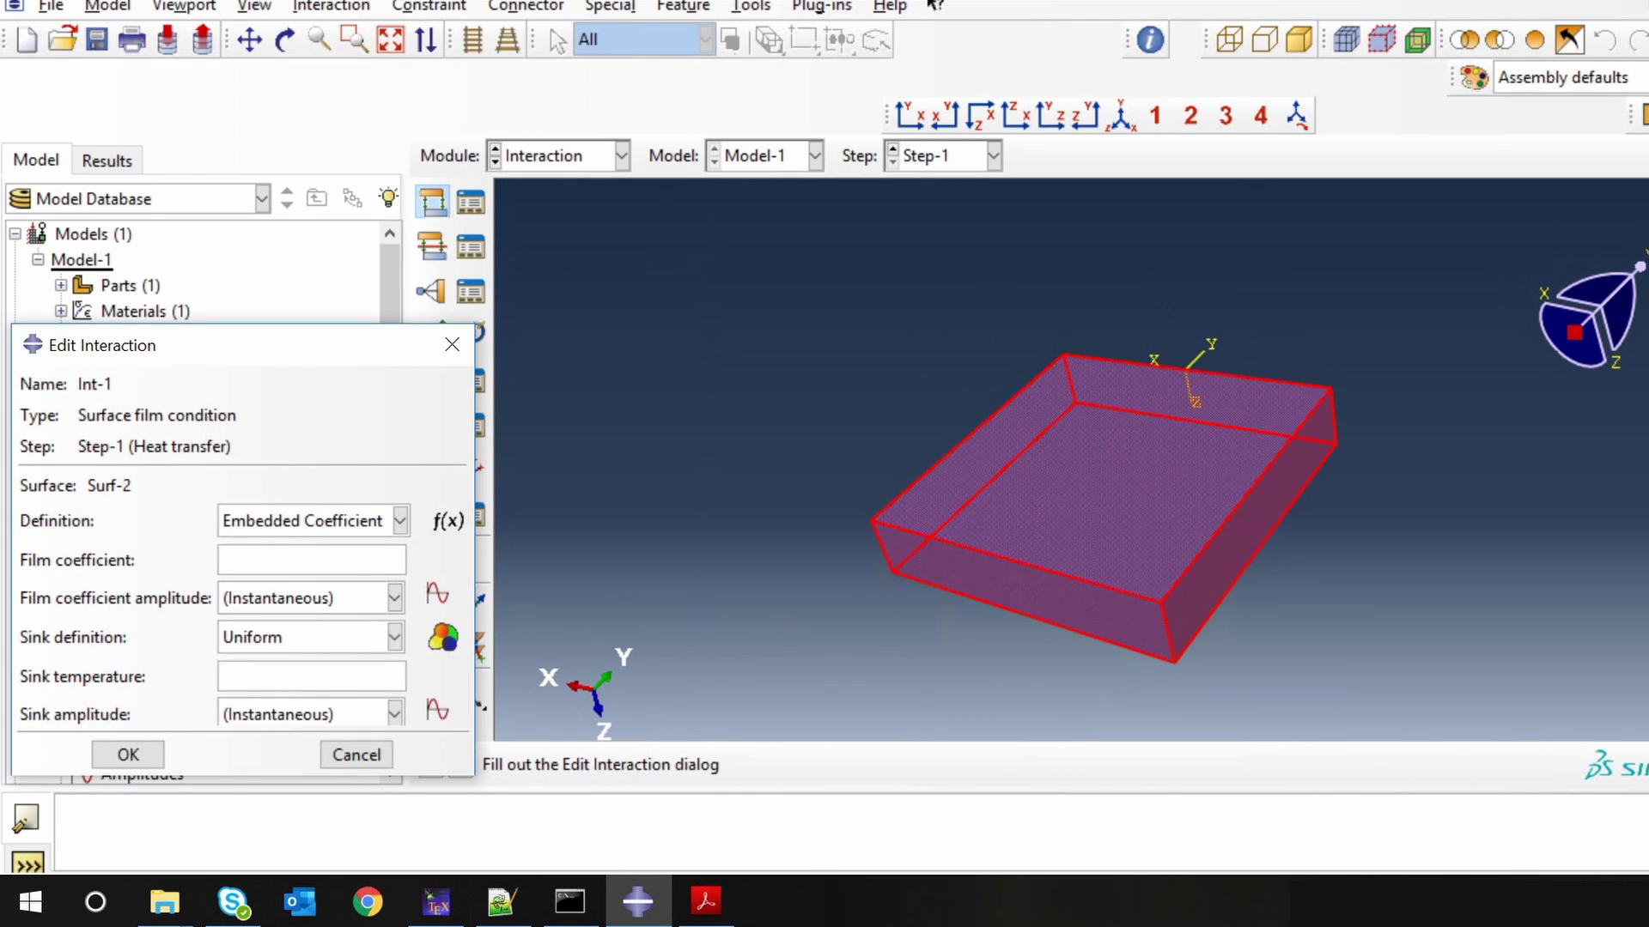
Set the surface film condition's film coefficient to 20 and its sink temperature to 298
{"action": "type", "text": "20"}
{"action": "left_click", "coordinate": [222, 676]}
{"action": "type", "text": "298"}
{"action": "left_click", "coordinate": [138, 756]}
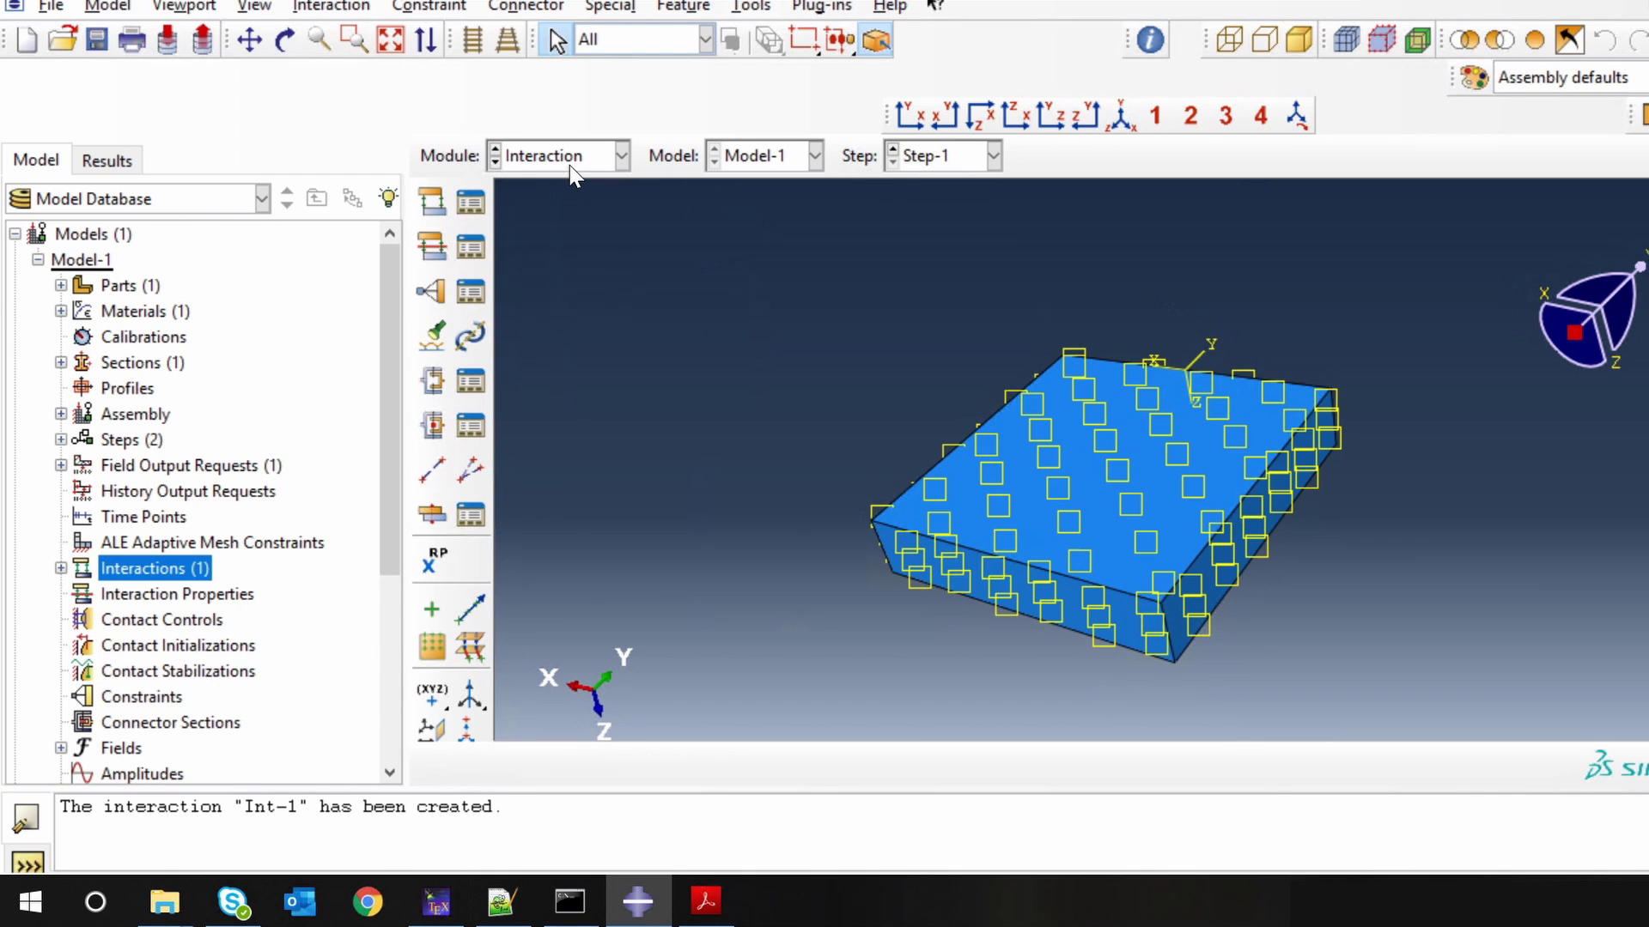
Go to the Mesh module and switch the mesh object from the assembly to the Al_plate part
{"action": "left_click", "coordinate": [620, 155]}
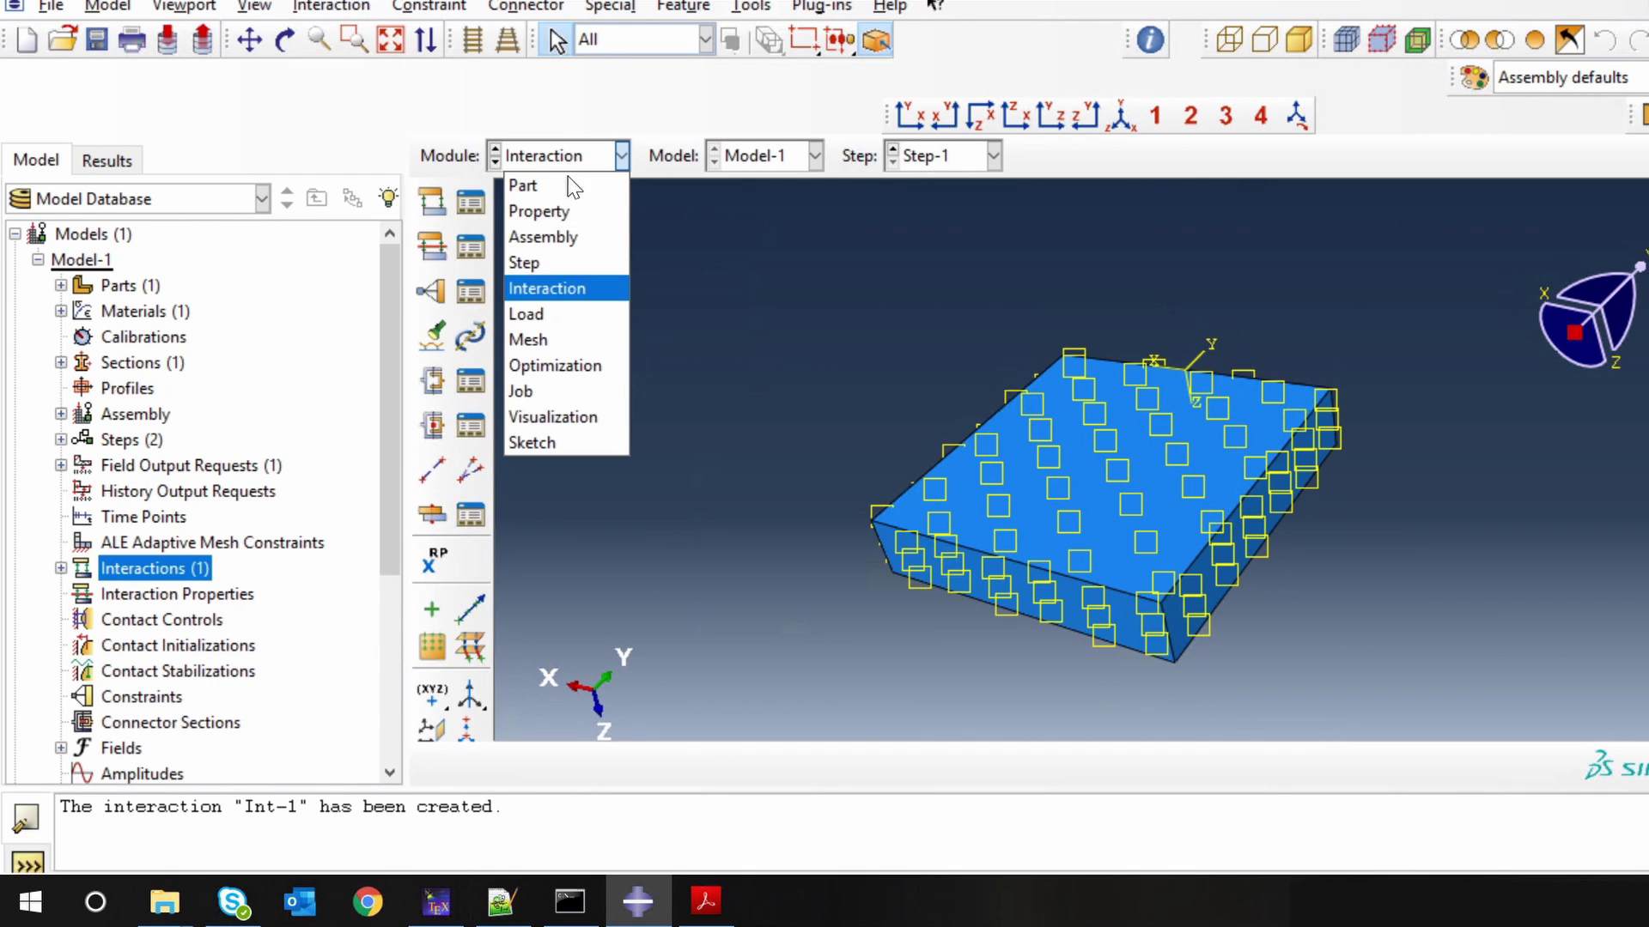
{"action": "left_click", "coordinate": [569, 341]}
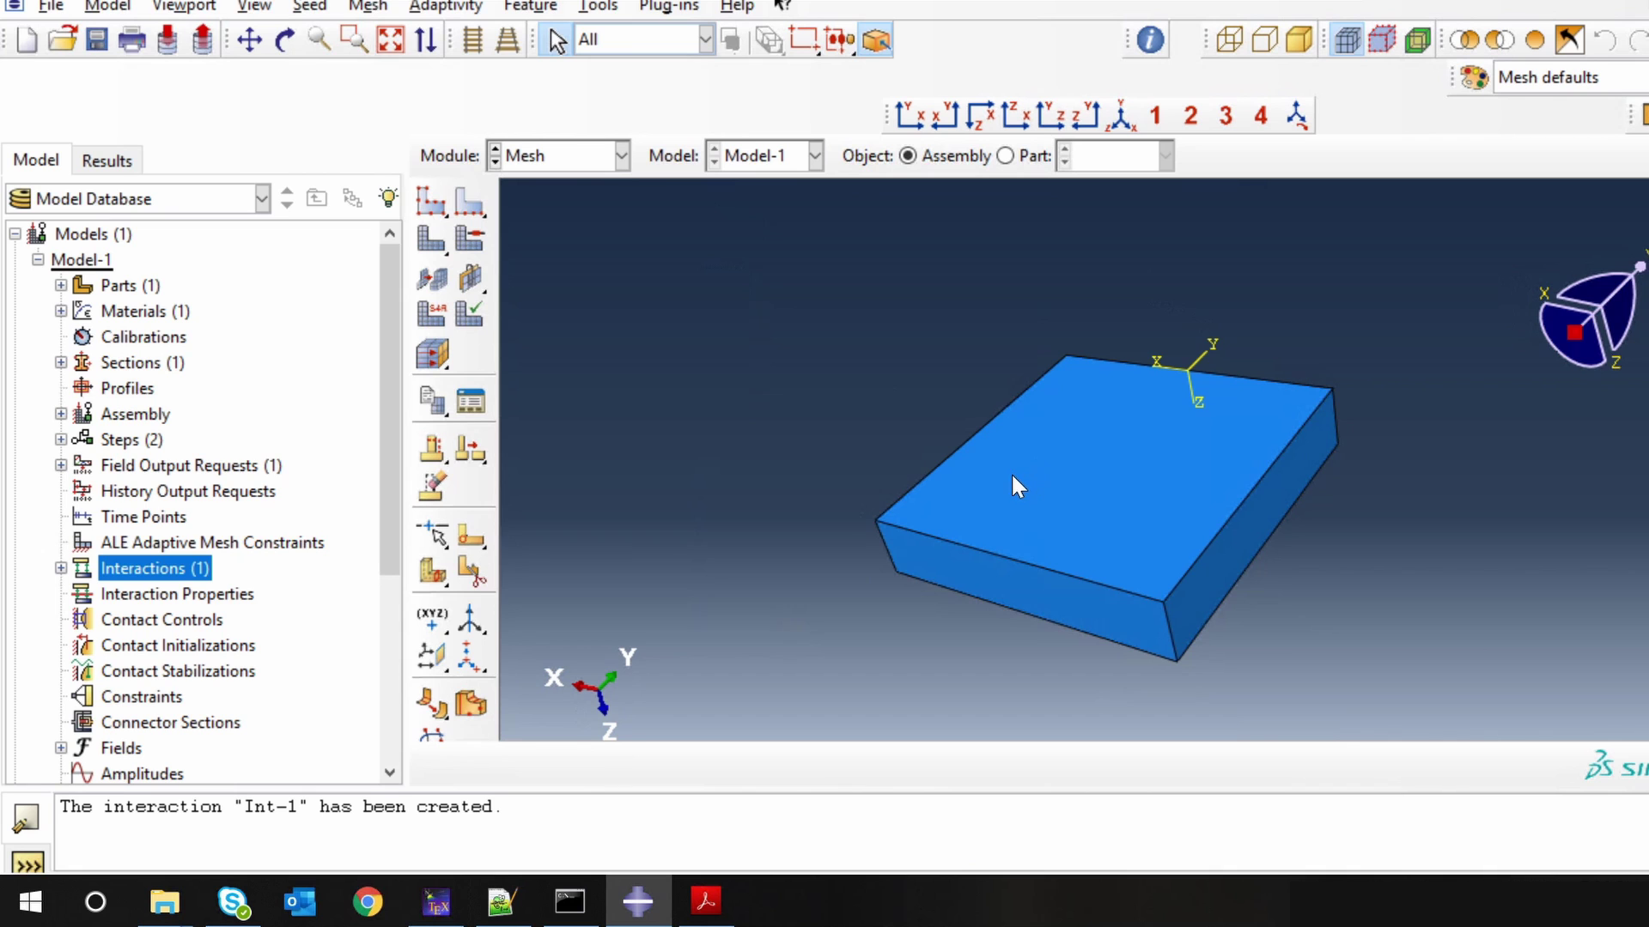
{"action": "left_click_drag", "start_coordinate": [917, 397], "coordinate": [1185, 442], "text": "ctrl+alt"}
{"action": "left_click", "coordinate": [1005, 156]}
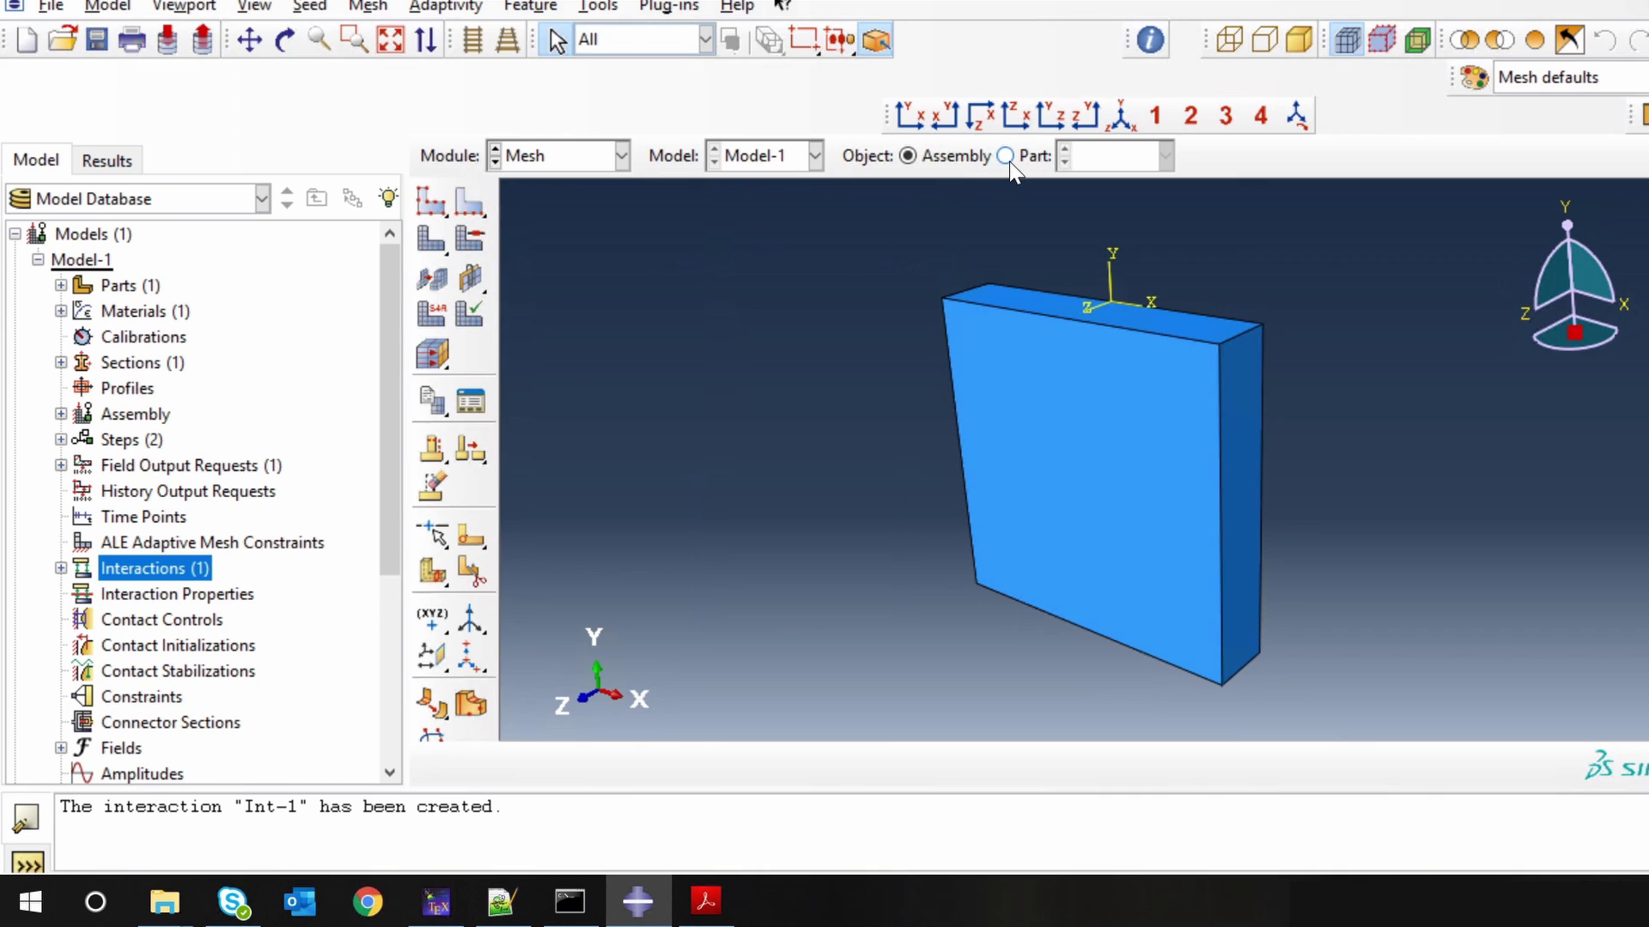
Assign the Standard, linear Heat Transfer element family to the whole Al_plate part
{"action": "left_click", "coordinate": [368, 6]}
{"action": "left_click", "coordinate": [434, 81]}
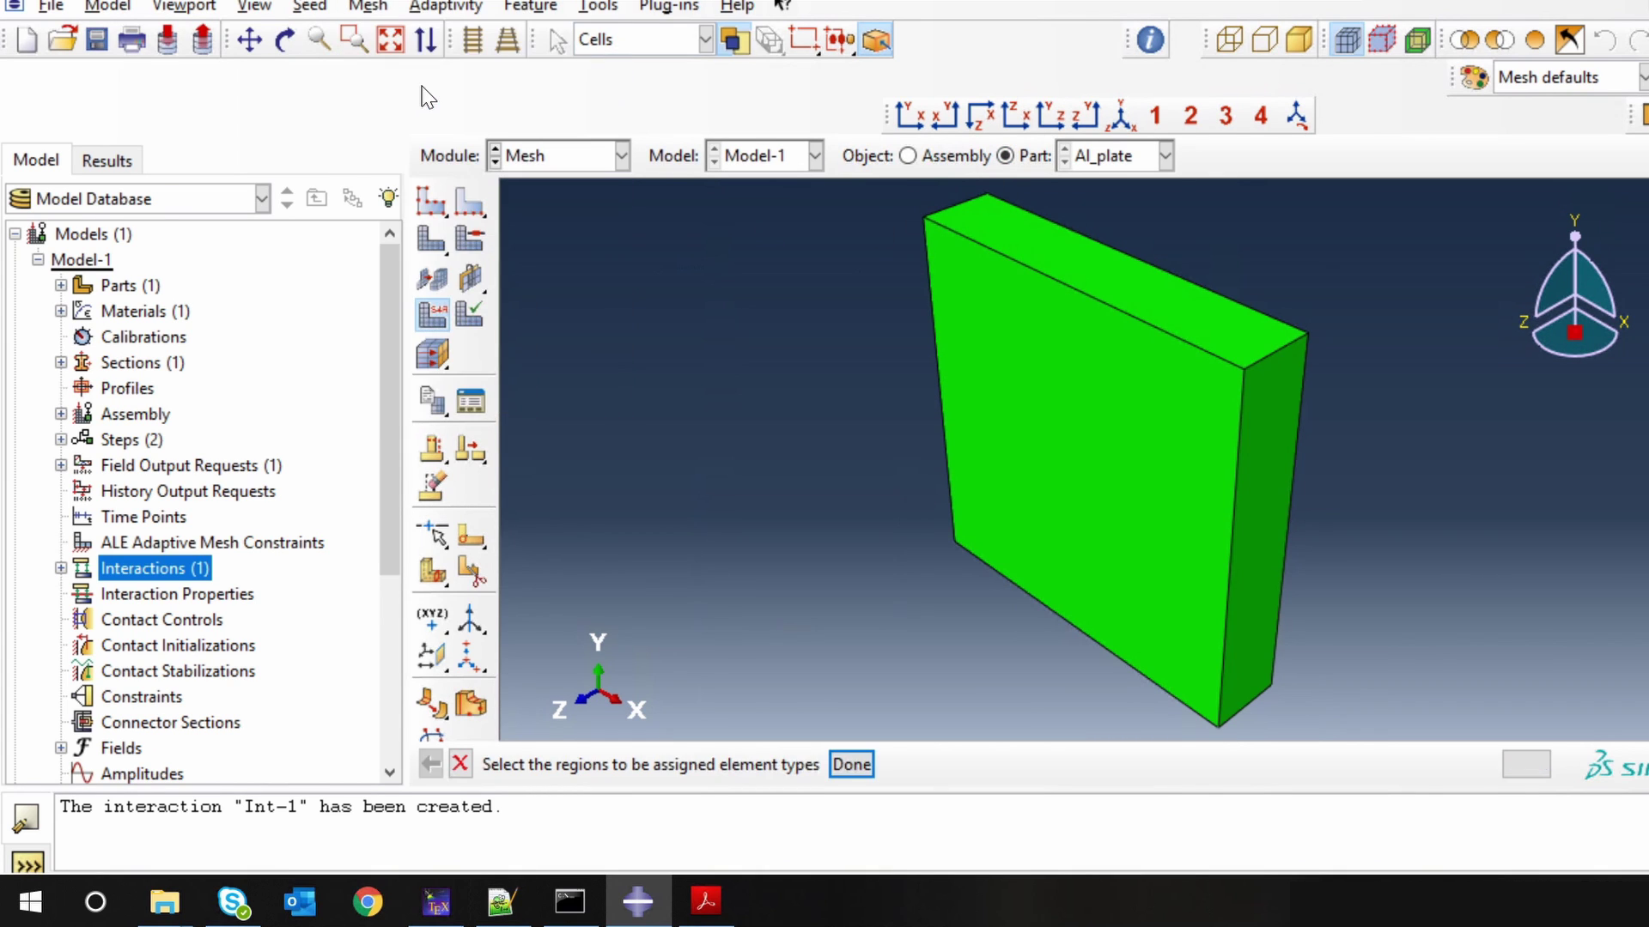
{"action": "middle_click", "coordinate": [855, 498]}
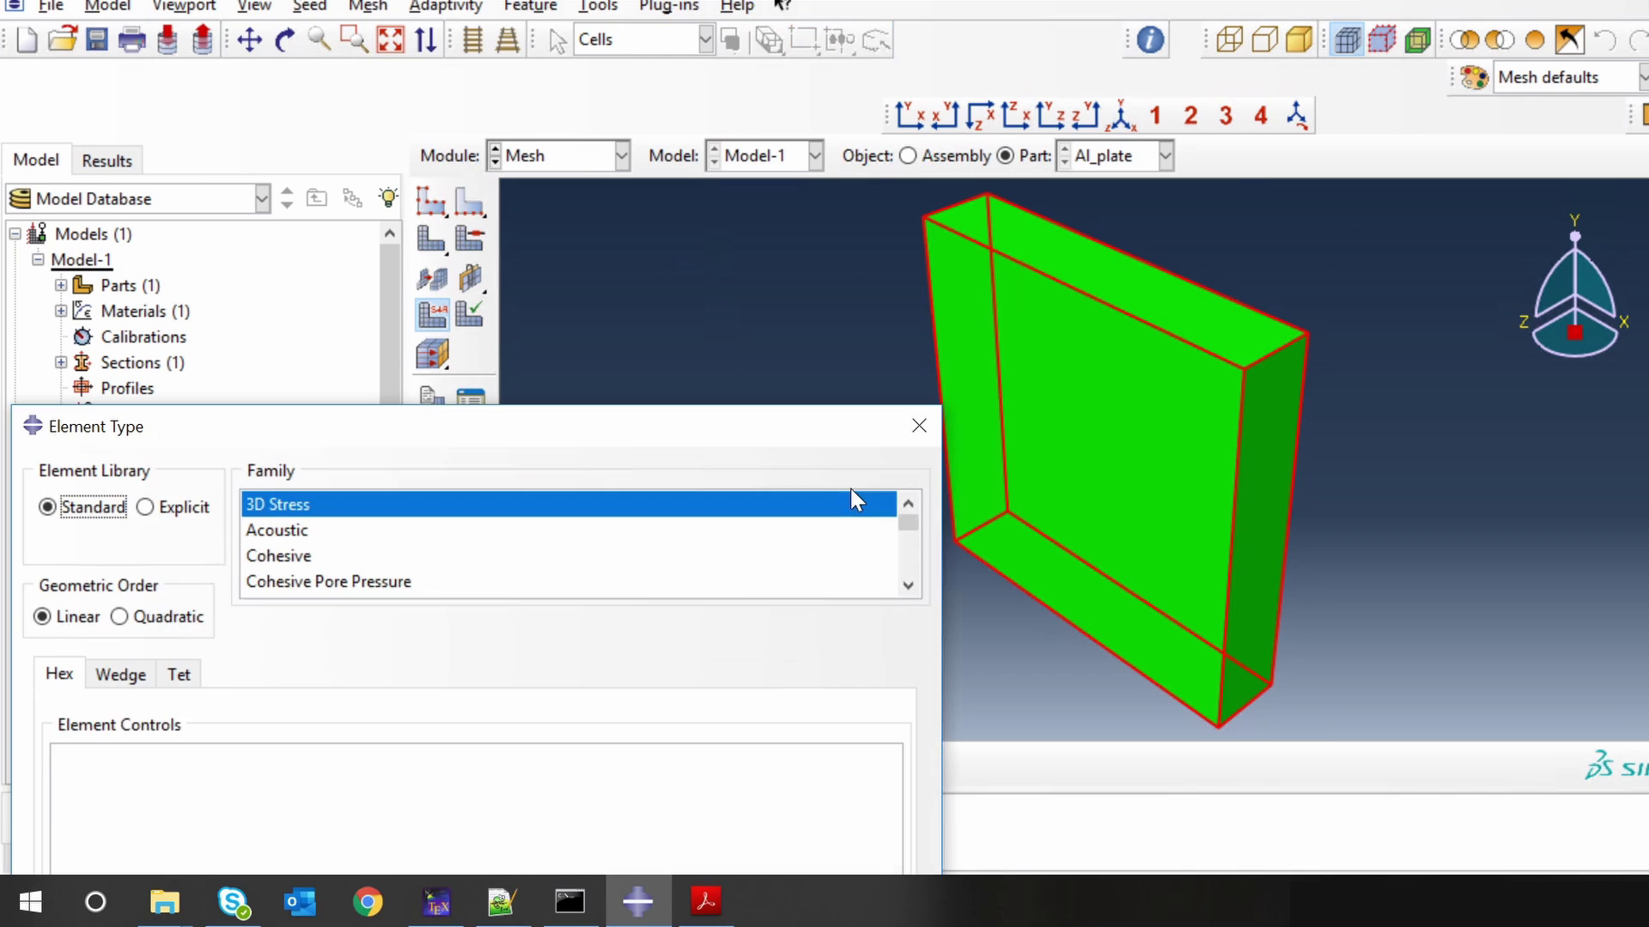
{"action": "left_click_drag", "start_coordinate": [599, 437], "coordinate": [600, 154]}
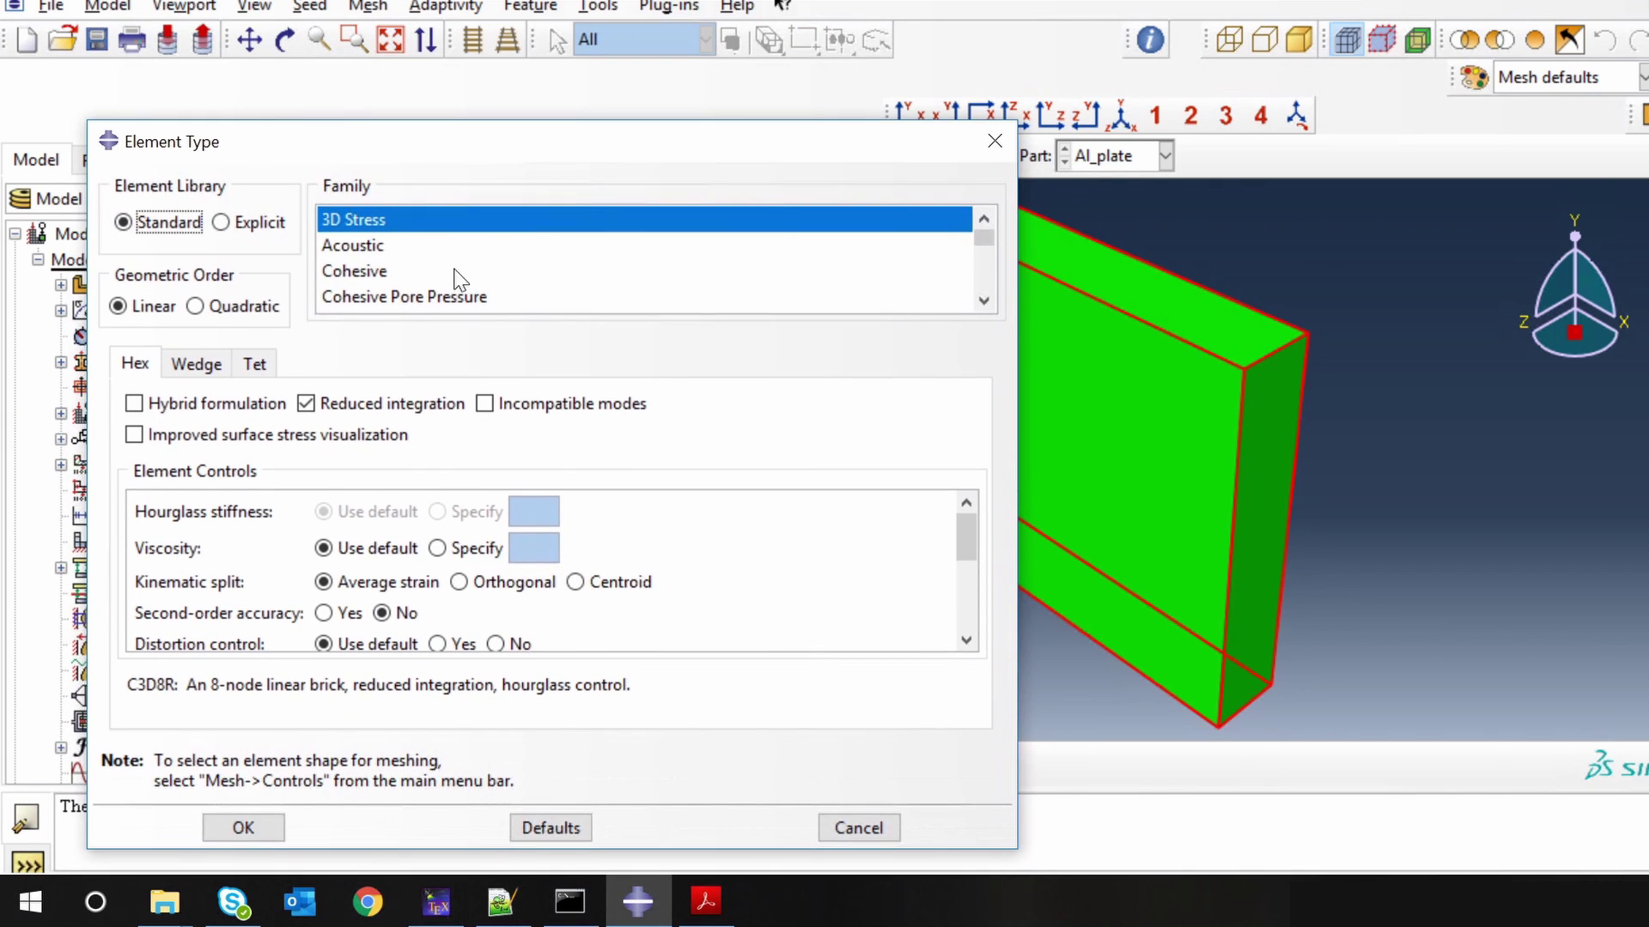
{"action": "scroll", "coordinate": [456, 284], "scroll_direction": "down", "scroll_amount": 3}
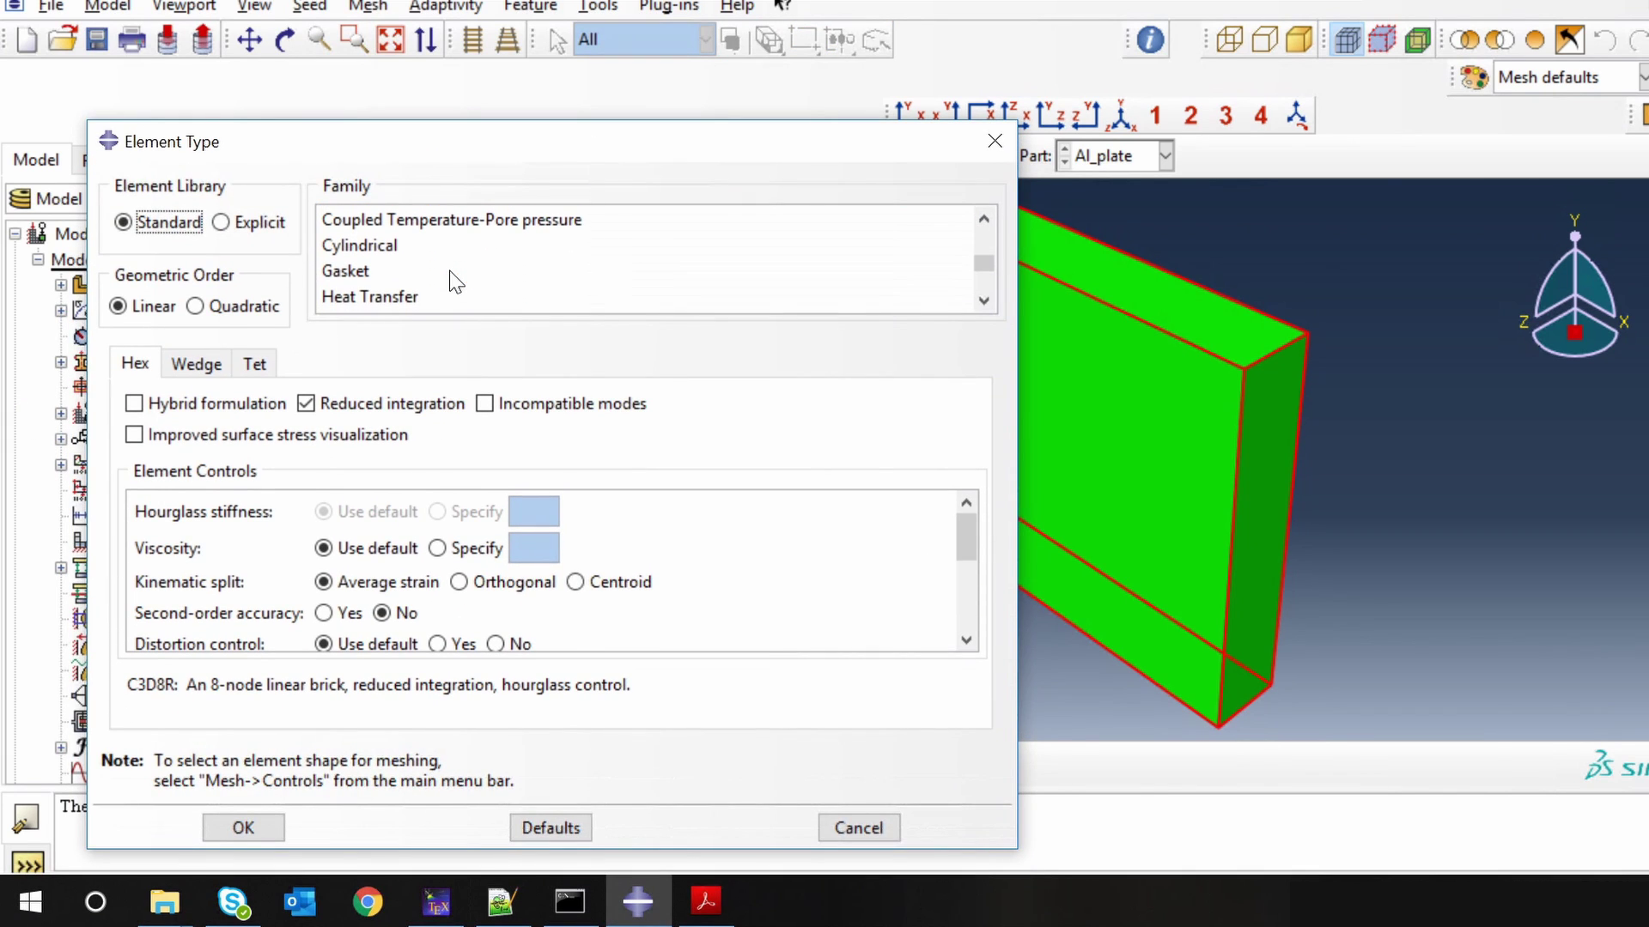
{"action": "left_click", "coordinate": [389, 300]}
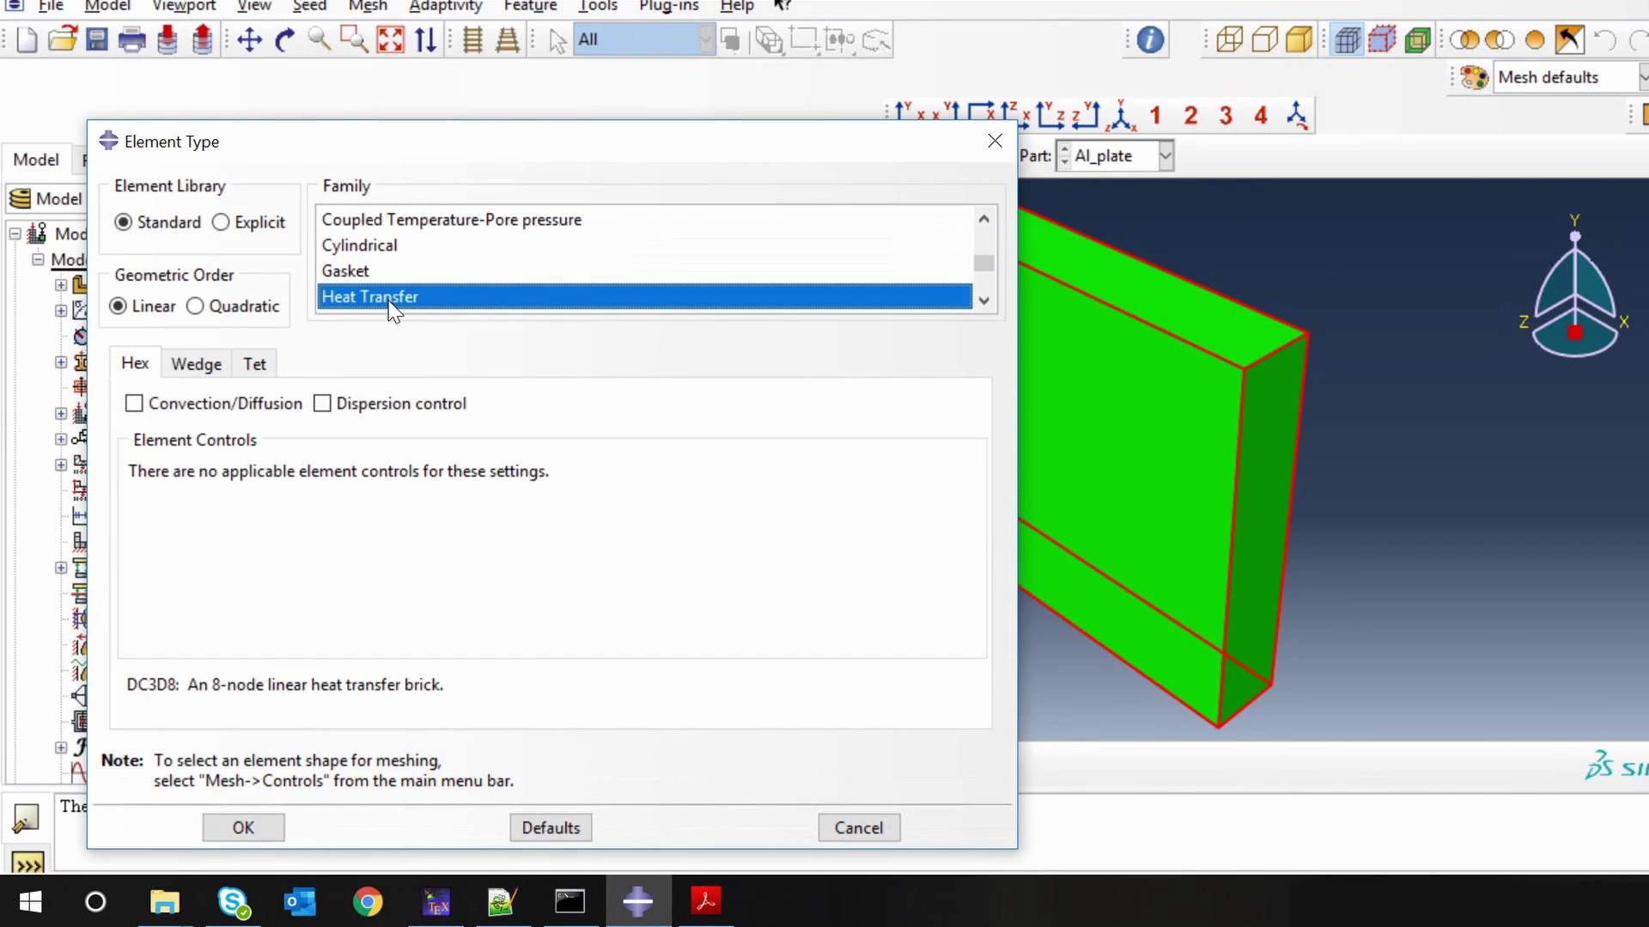
{"action": "left_click", "coordinate": [243, 827]}
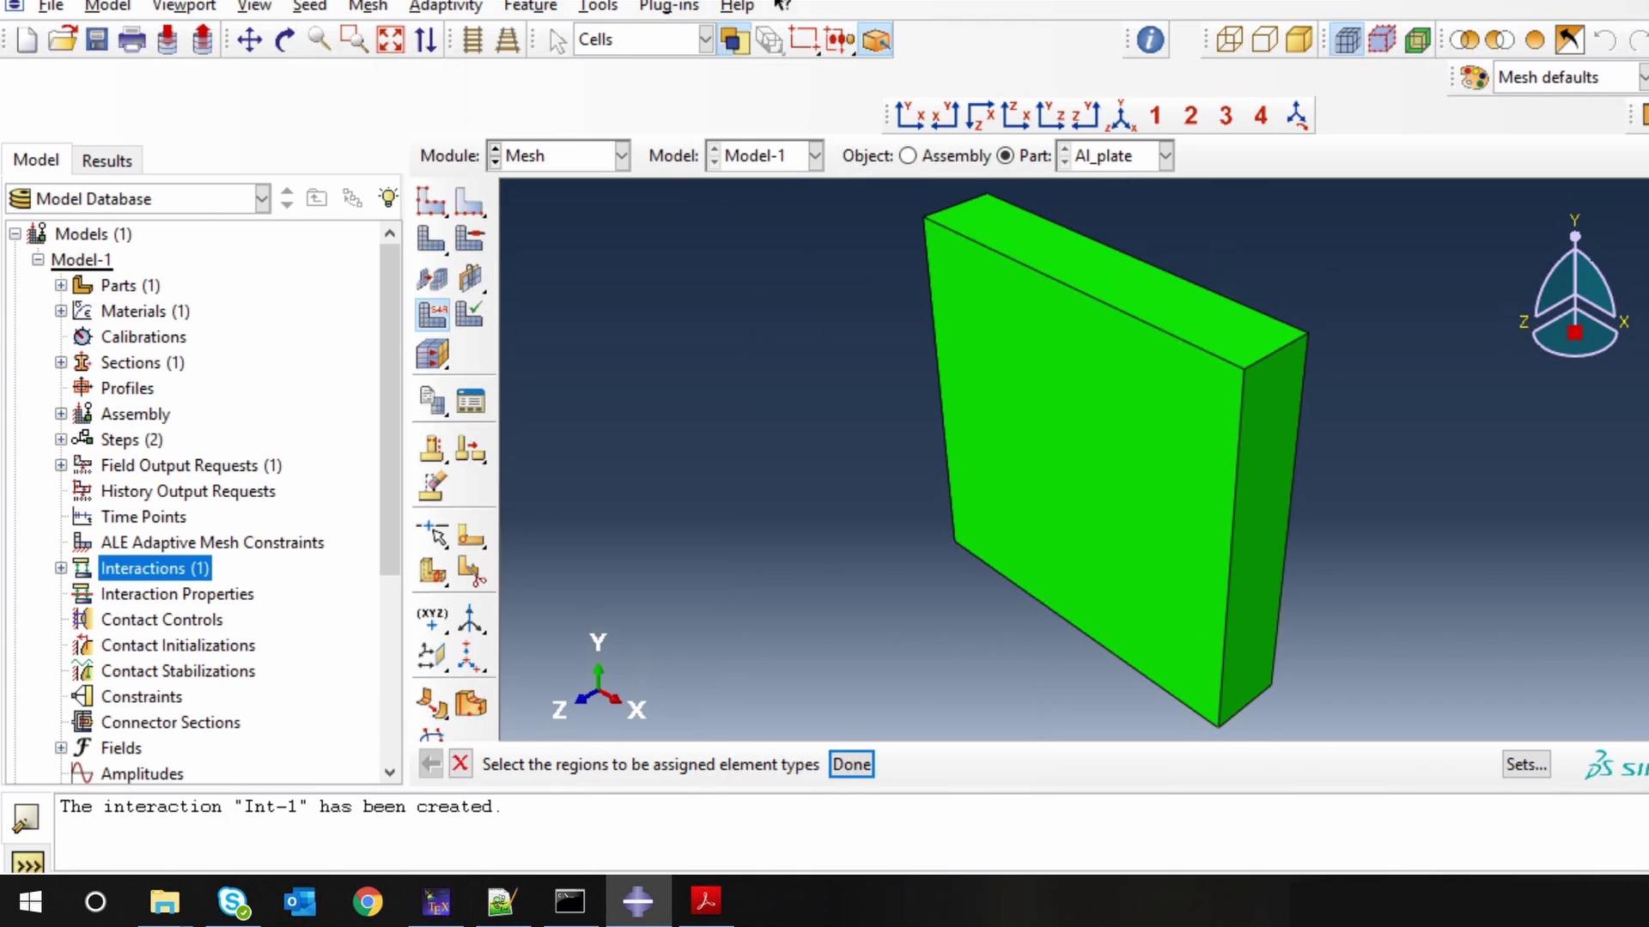
Apply global seeds to the Al_plate part with an approximate size of 0.001
{"action": "left_click", "coordinate": [431, 205]}
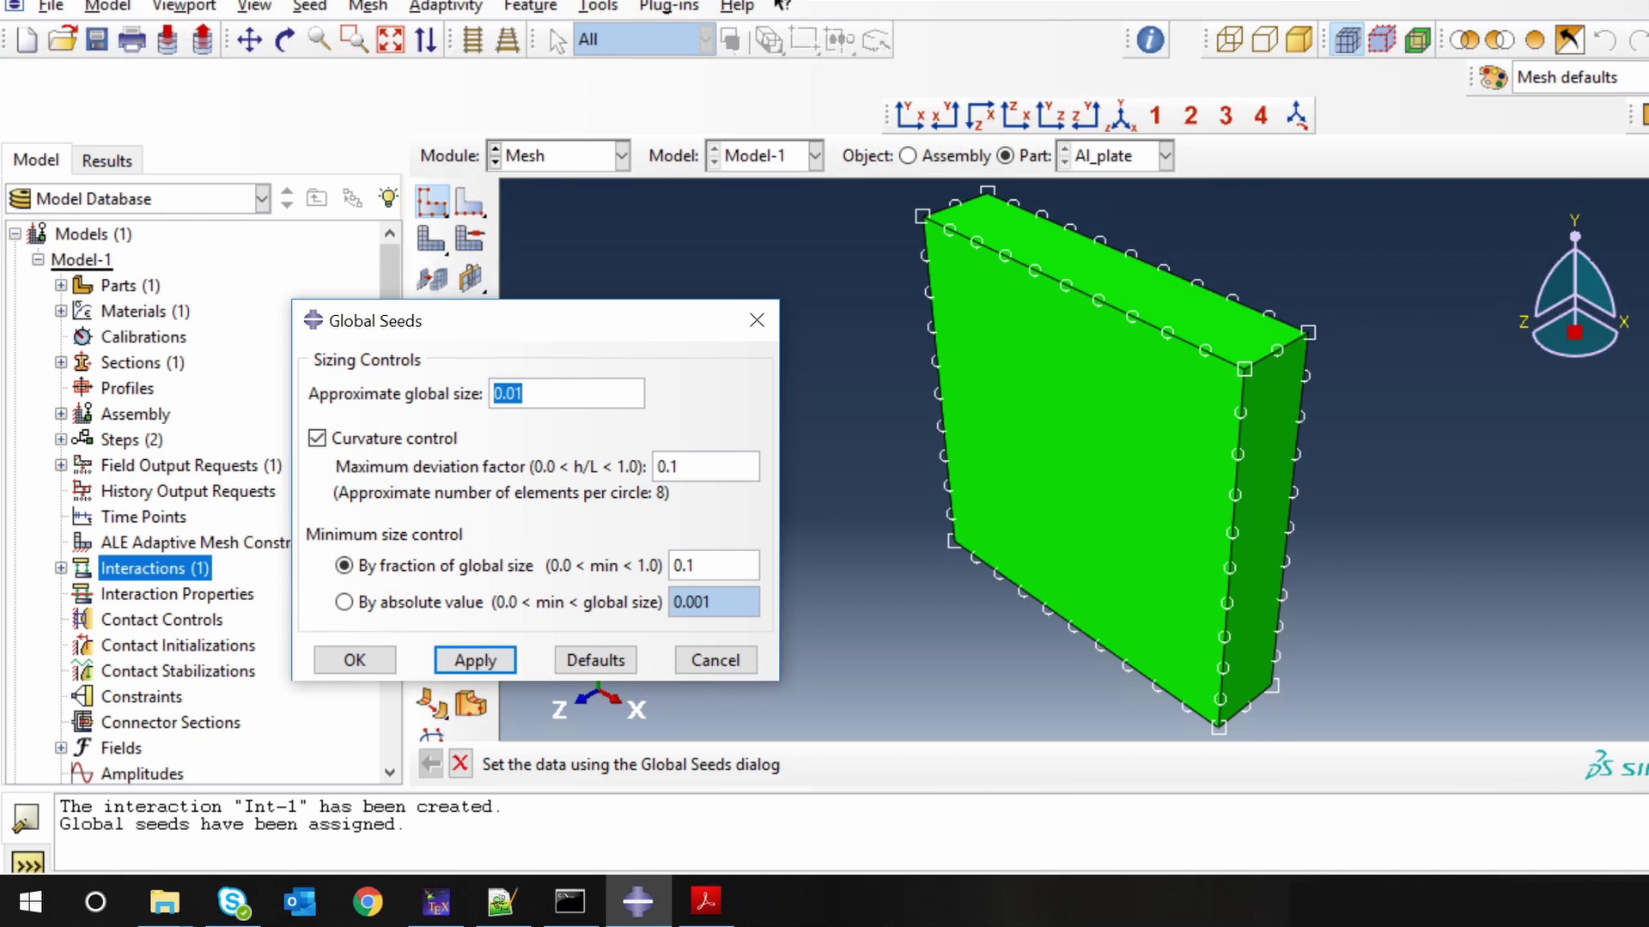
{"action": "left_click", "coordinate": [521, 393]}
{"action": "key", "text": "BackSpace"}
{"action": "type", "text": "001"}
{"action": "left_click", "coordinate": [473, 661]}
Set the approximate global seed size to 0.002 and generate the mesh on the plate
{"action": "left_click", "coordinate": [529, 394]}
{"action": "key", "text": "BackSpace"}
{"action": "type", "text": "2"}
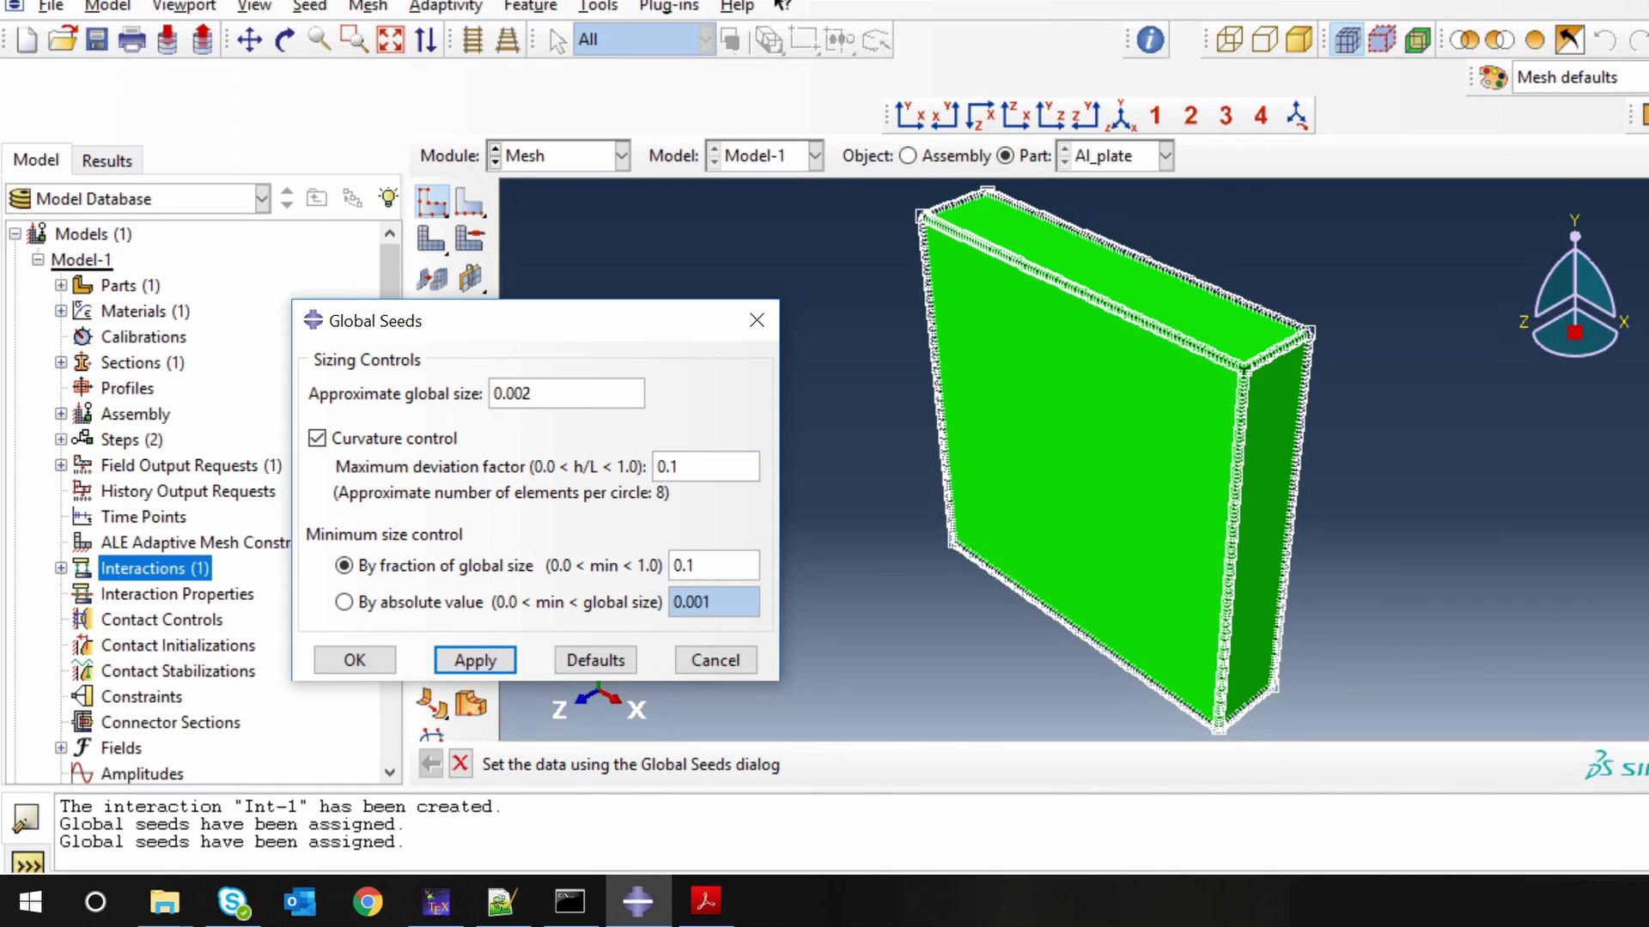
{"action": "left_click", "coordinate": [490, 657]}
{"action": "left_click", "coordinate": [355, 661]}
{"action": "left_click", "coordinate": [431, 238]}
{"action": "middle_click", "coordinate": [673, 505]}
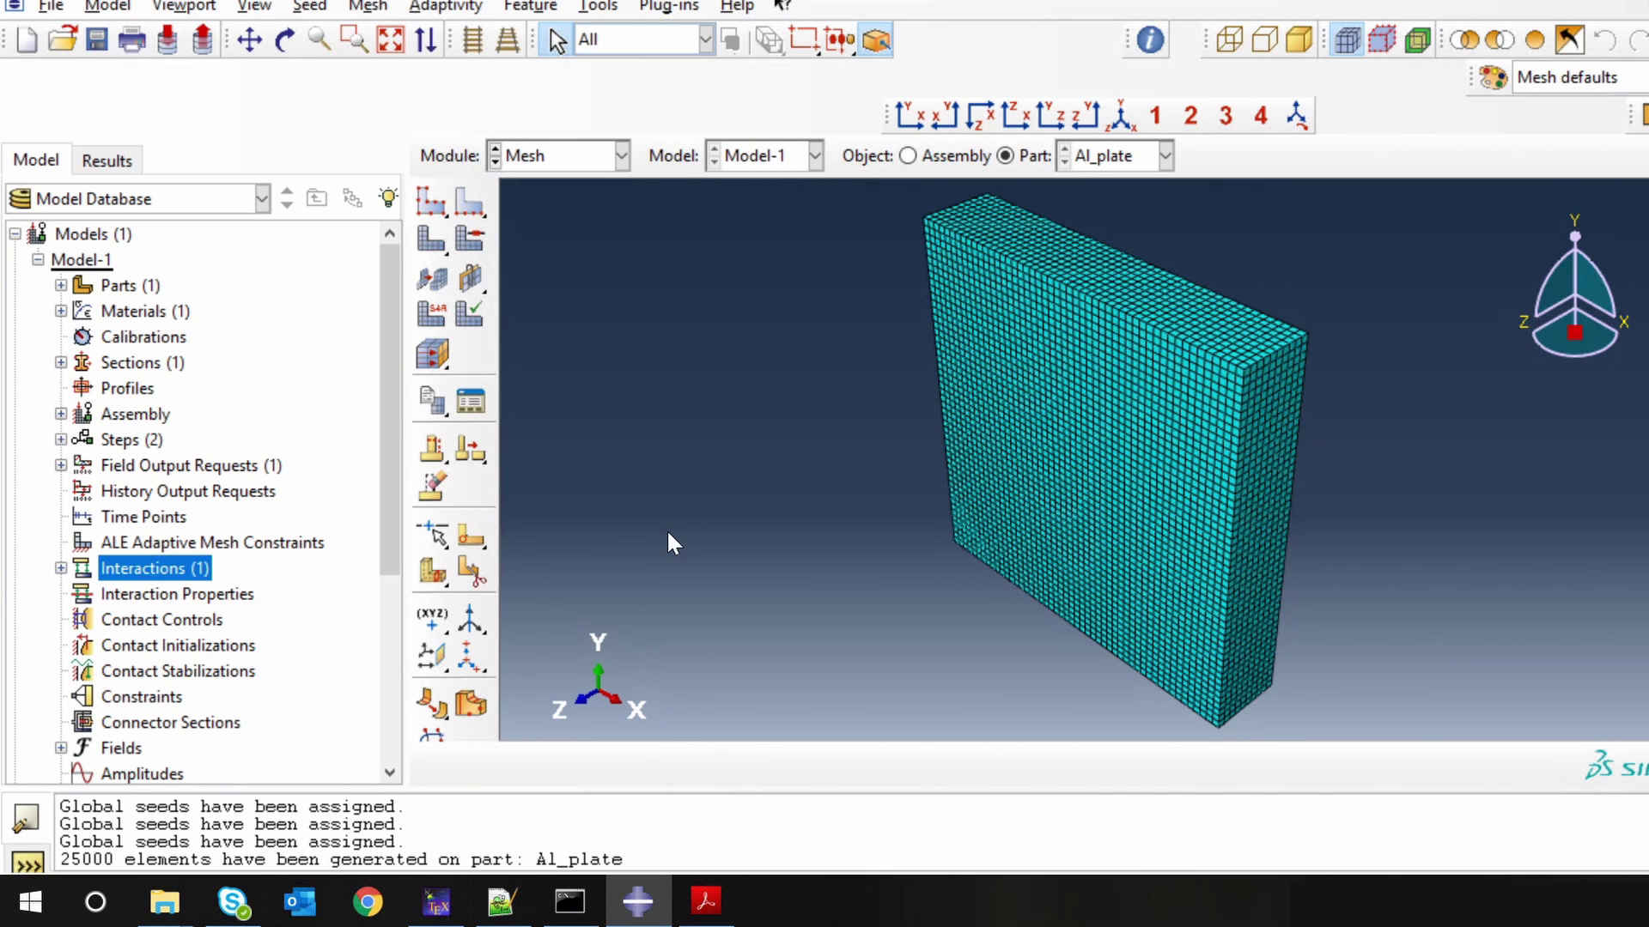
Switch to DFLUX.for in Notepad++ and examine the DFLUX subroutine header and its TIME and COORDS array declarations
{"action": "left_click_drag", "start_coordinate": [335, 91], "coordinate": [407, 89]}
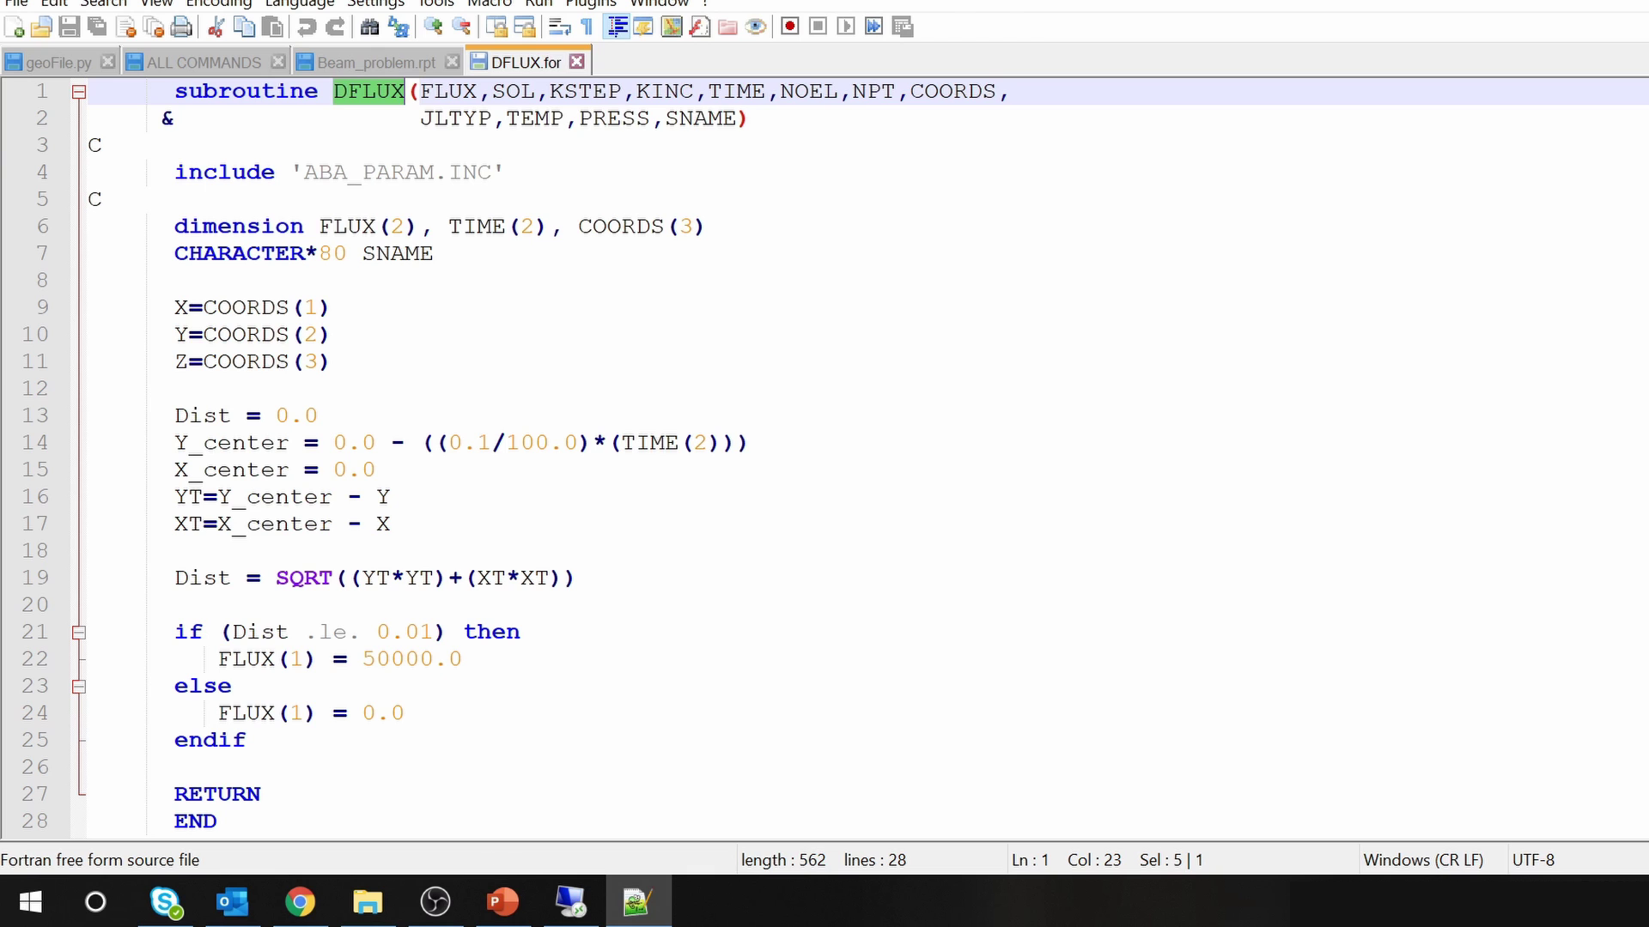
{"action": "left_click", "coordinate": [504, 901]}
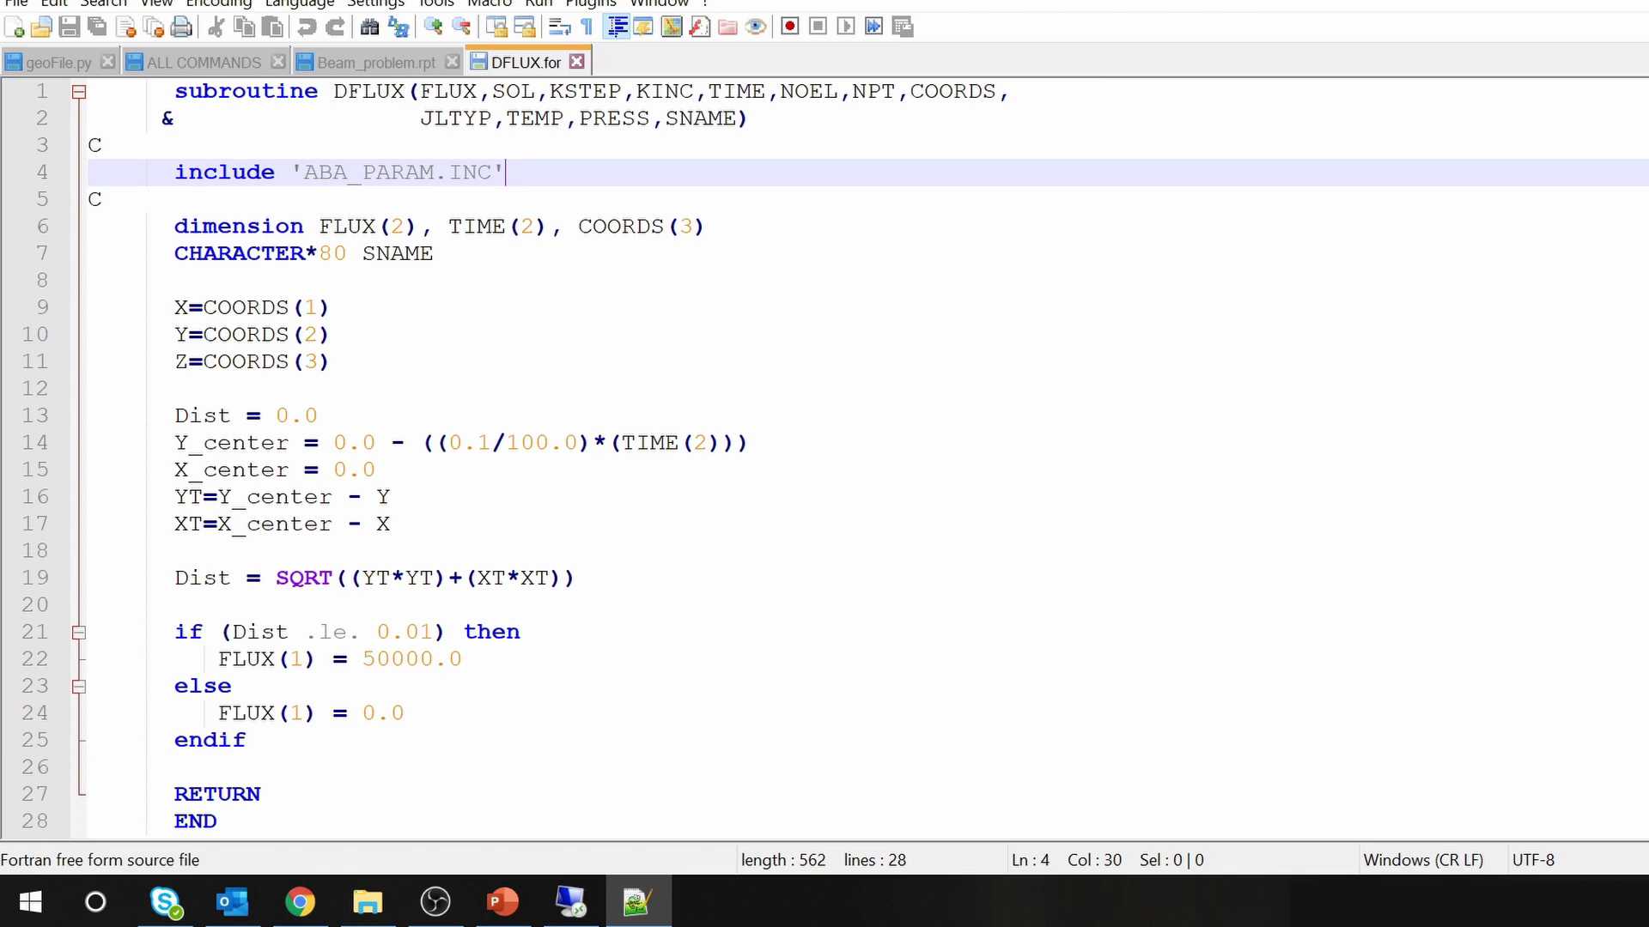
{"action": "double_click", "coordinate": [477, 226]}
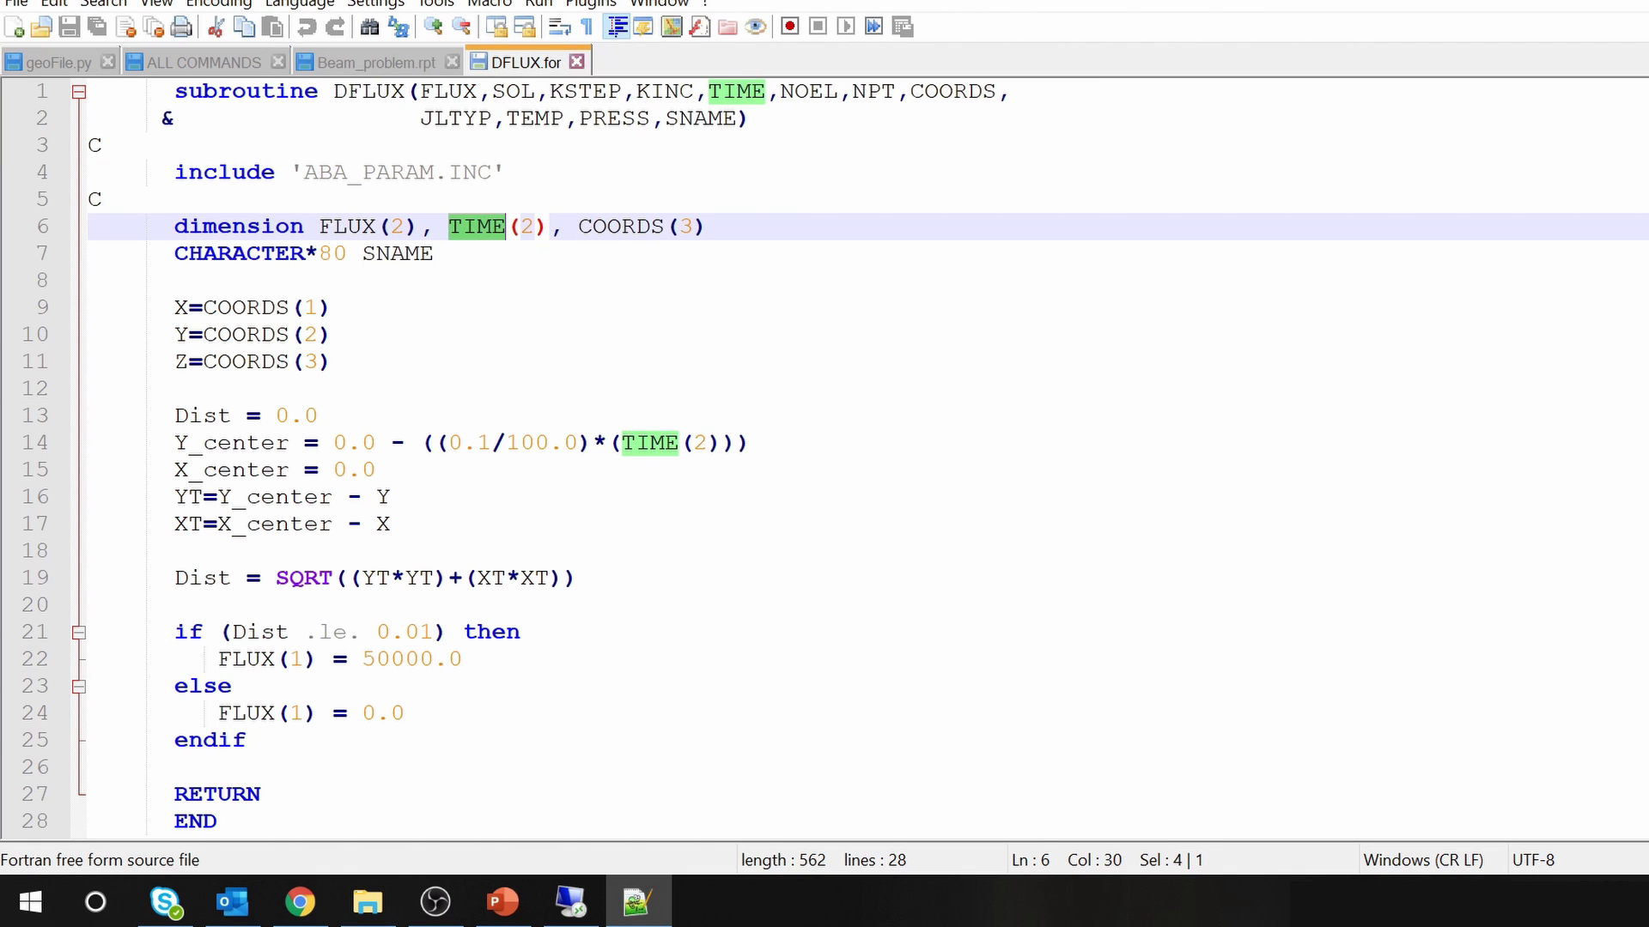
{"action": "double_click", "coordinate": [620, 227]}
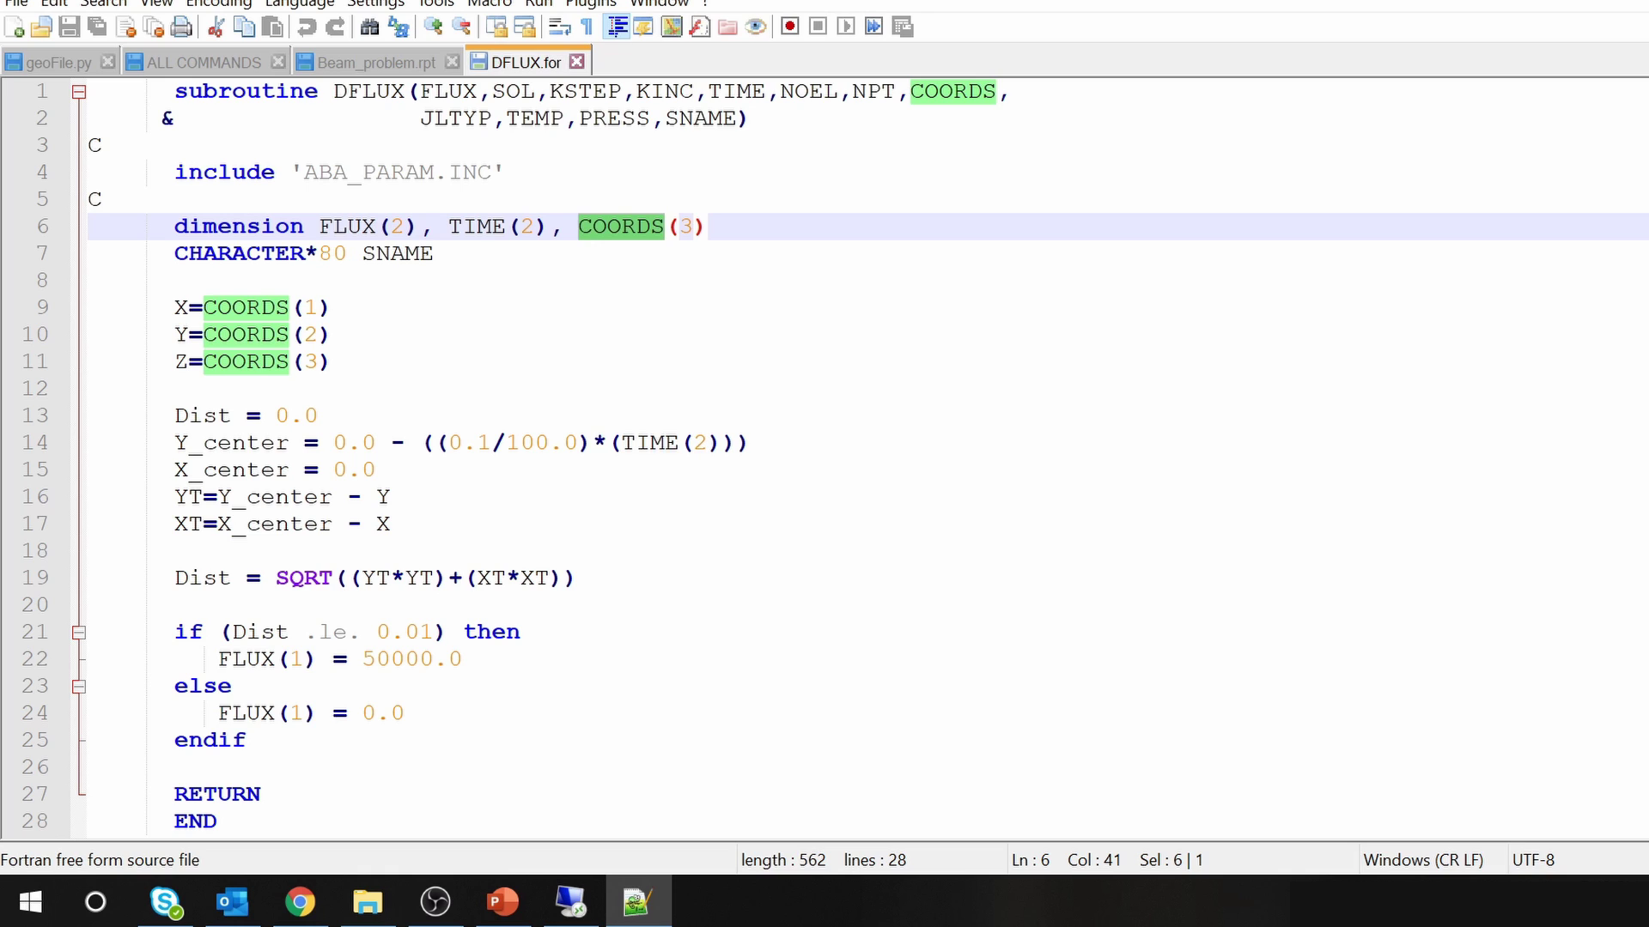
{"action": "double_click", "coordinate": [486, 226]}
{"action": "double_click", "coordinate": [620, 227]}
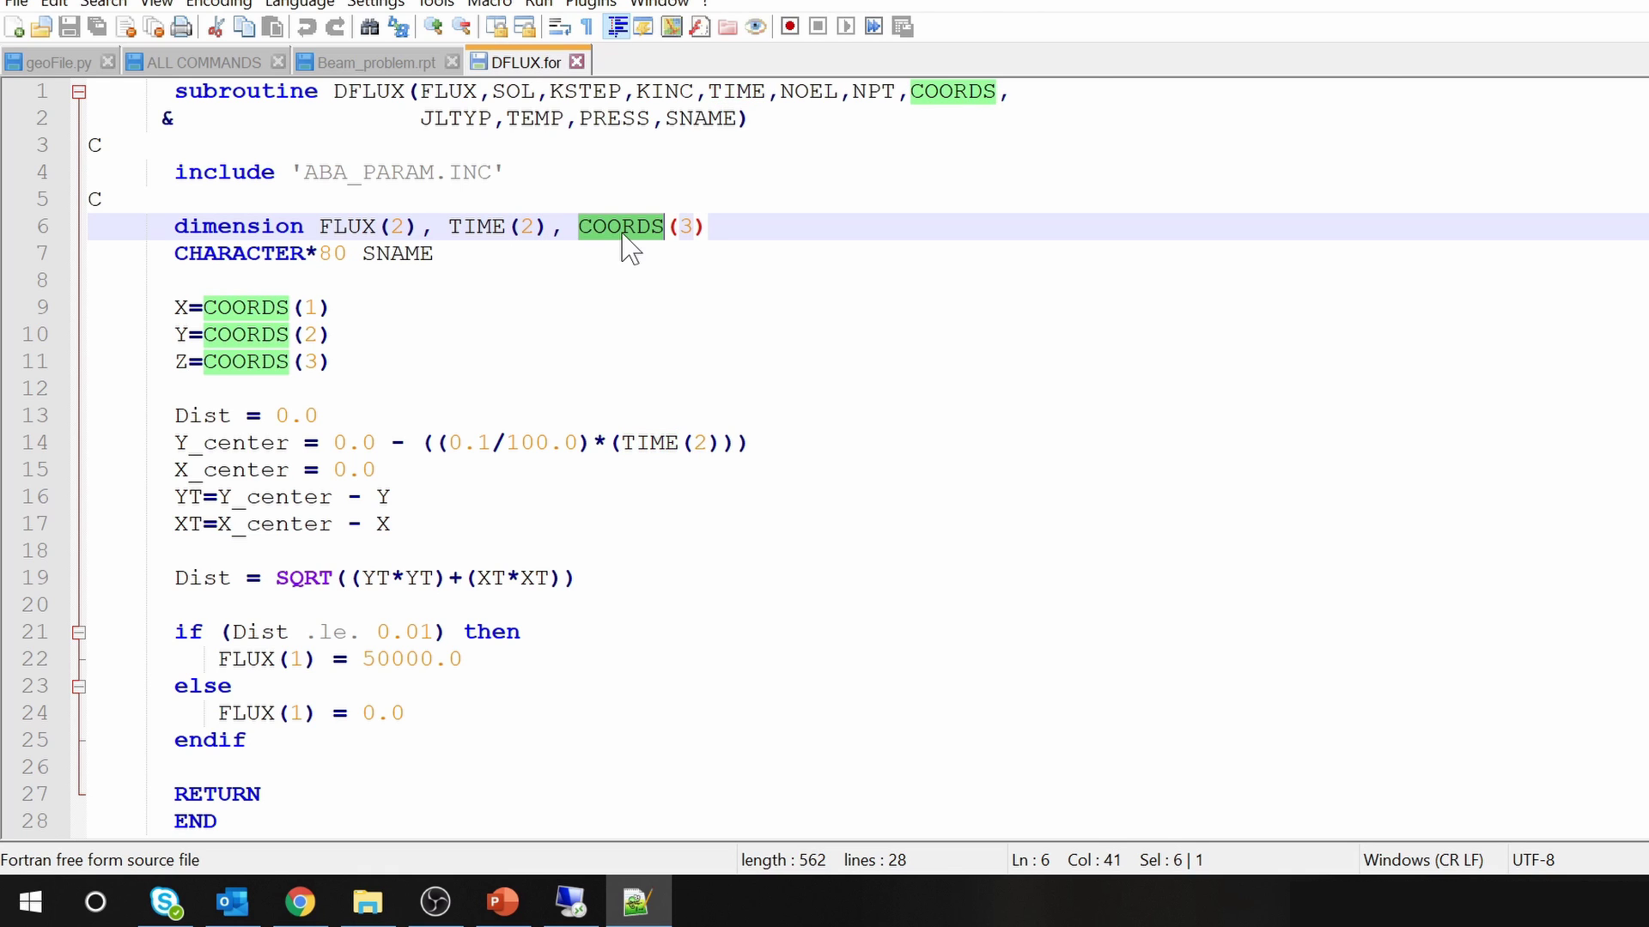
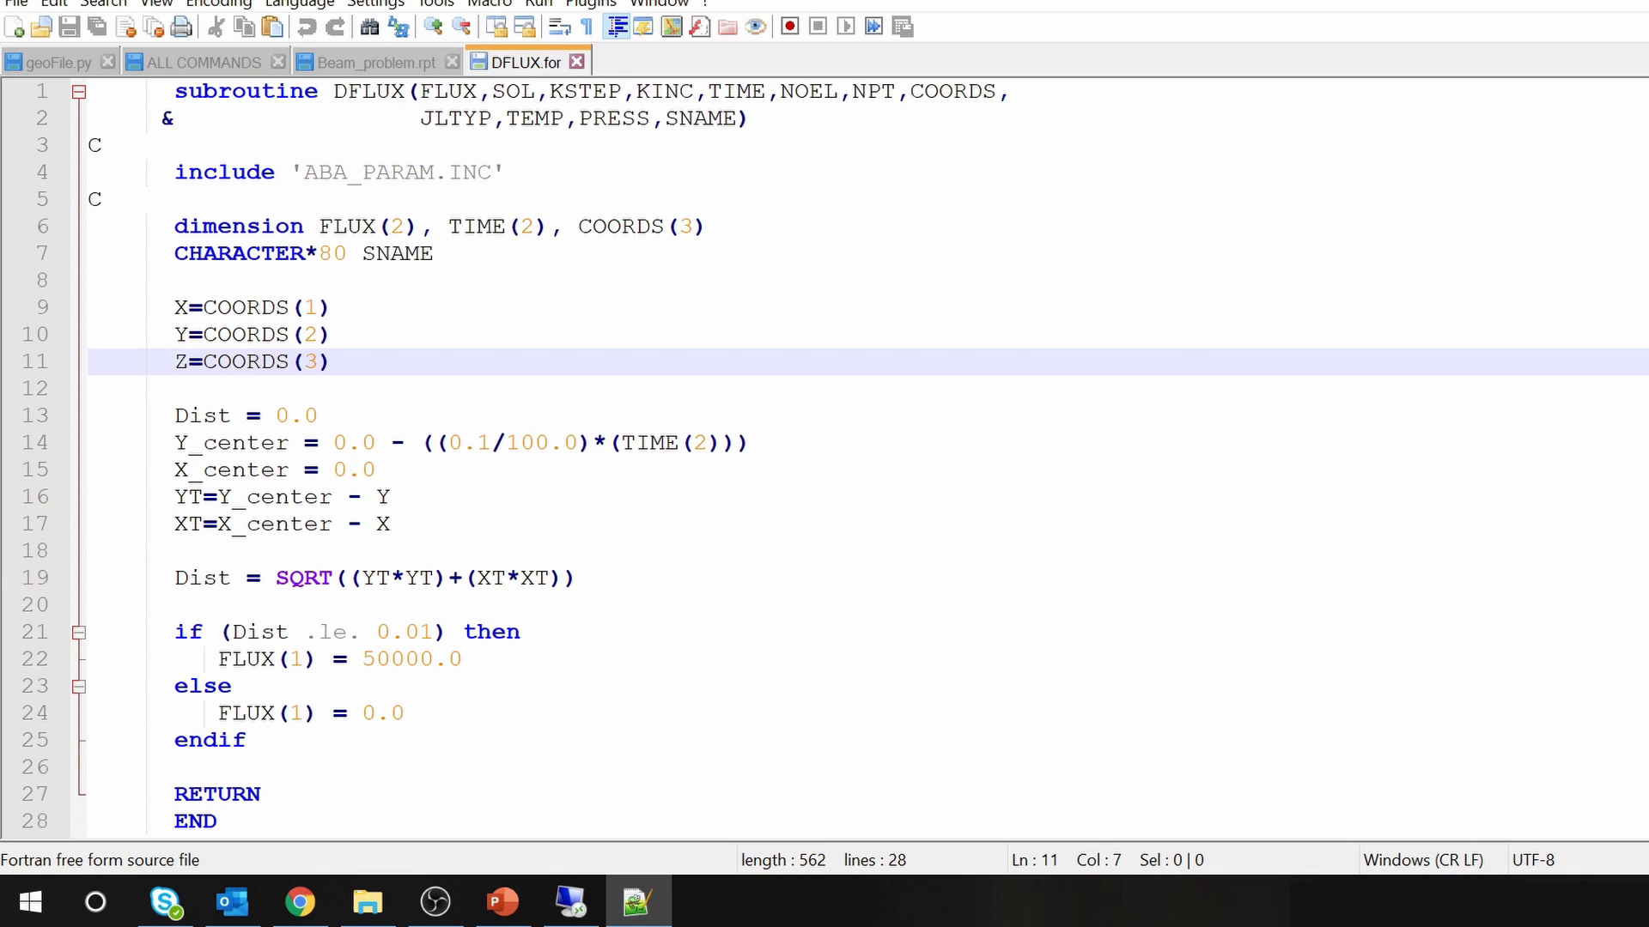
Examine the line that initialises the Dist variable in the subroutine
{"action": "double_click", "coordinate": [203, 416]}
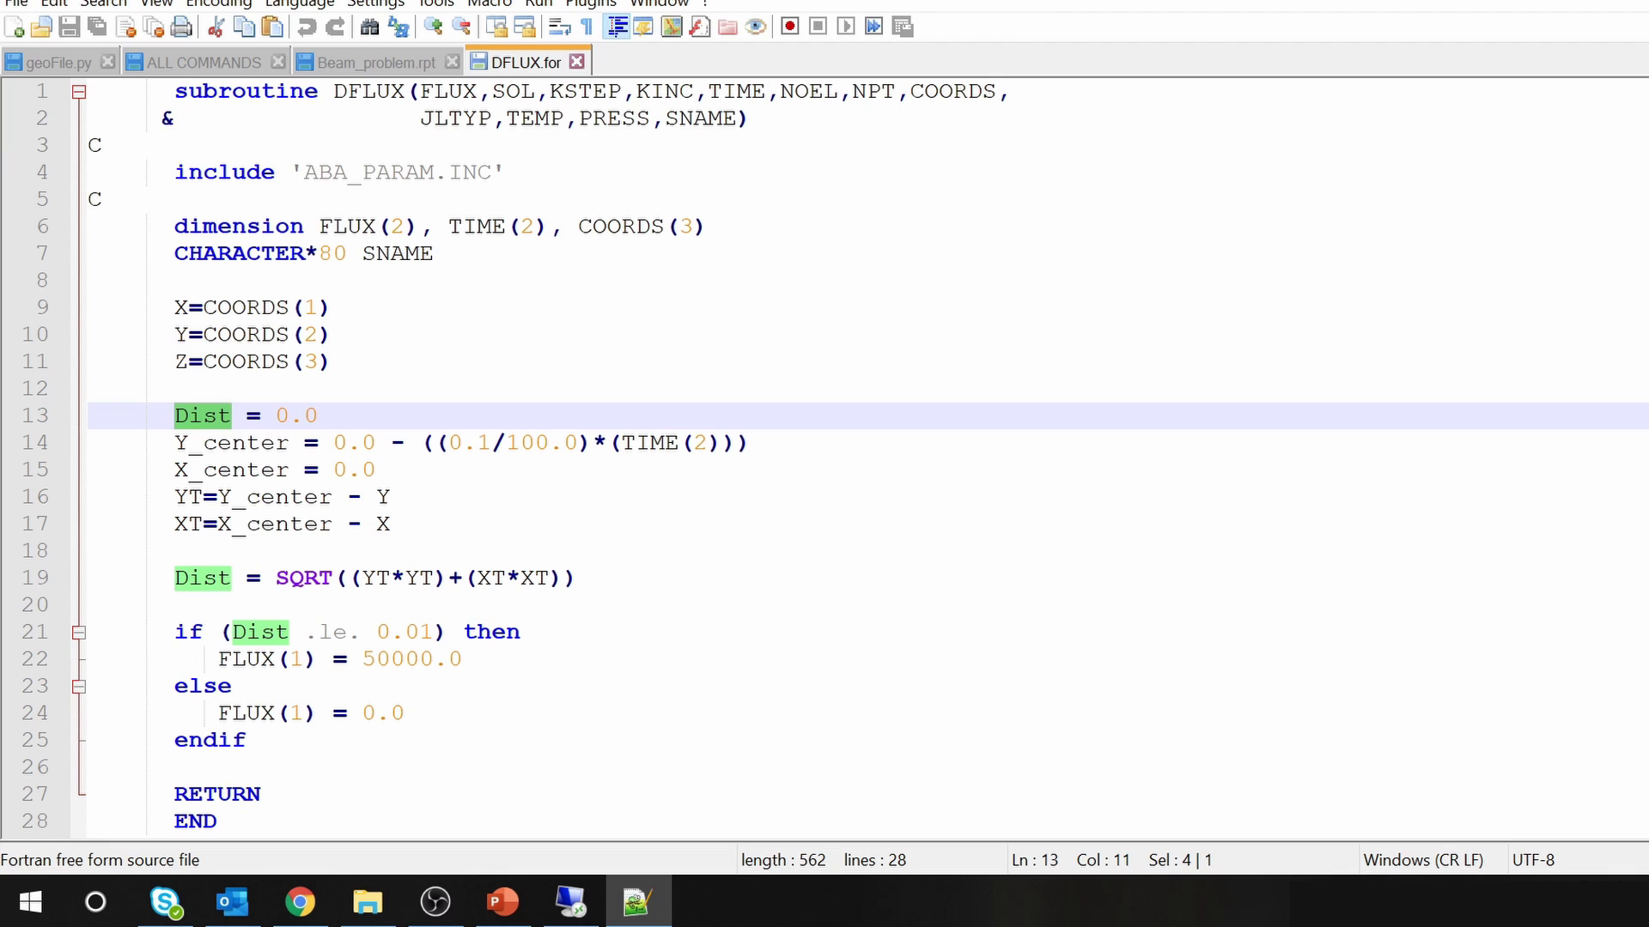
{"action": "key", "text": "End"}
{"action": "key", "text": "shift+Left"}
{"action": "key", "text": "shift+Left"}
{"action": "key", "text": "shift+Left"}
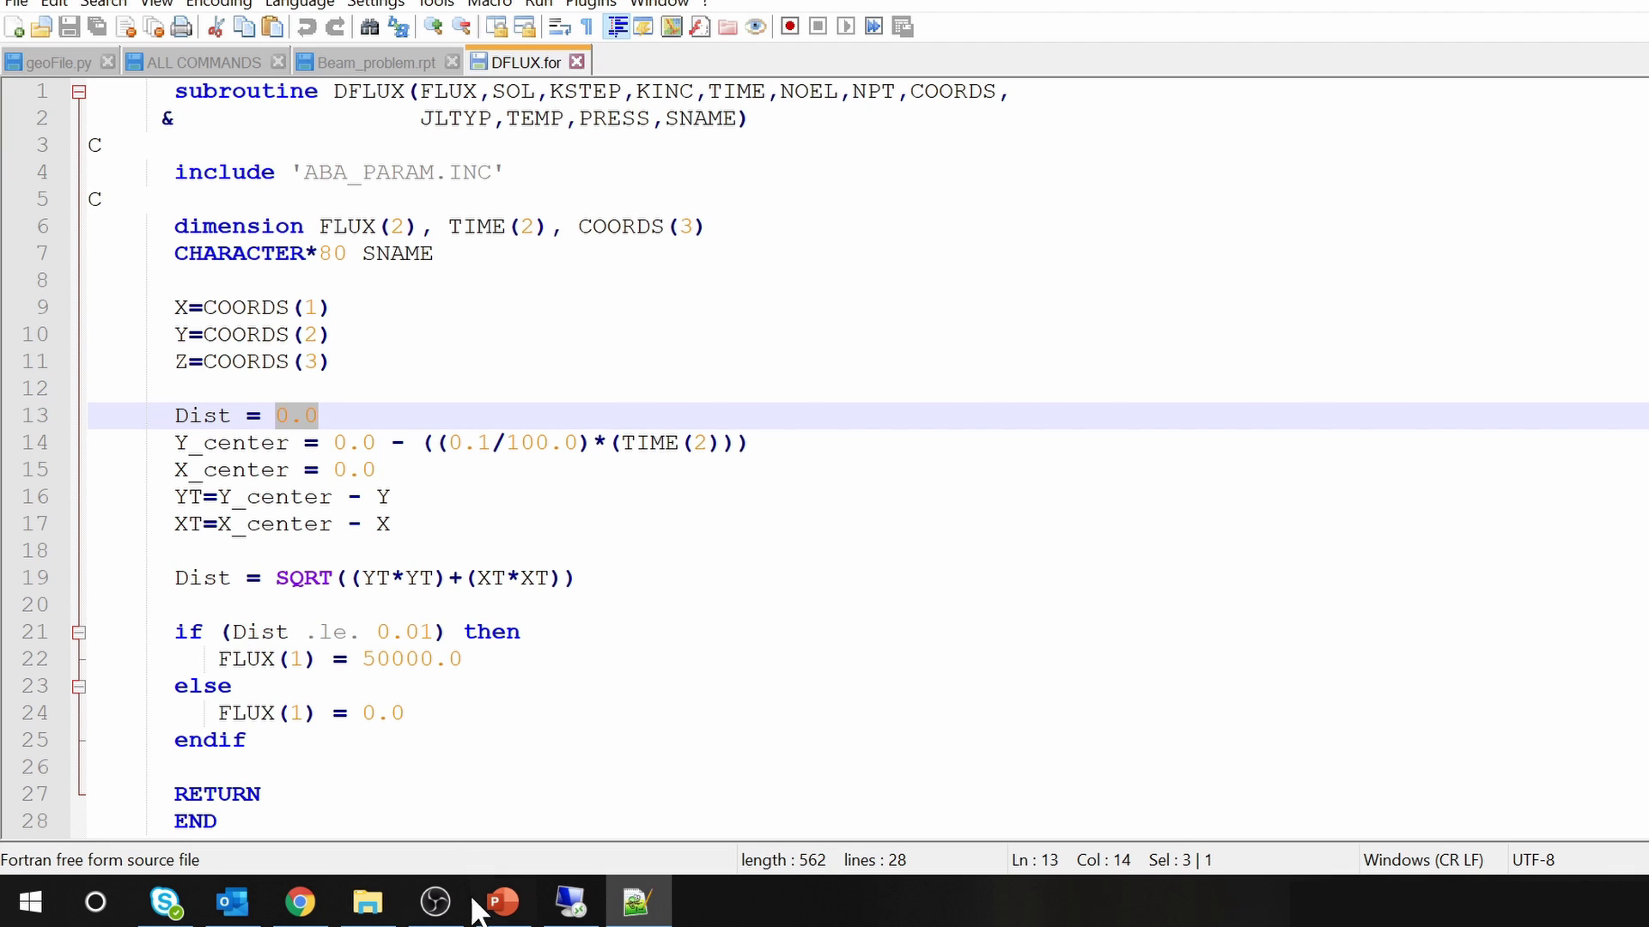
Check the x(t) and y(t) heat source equations on the PowerPoint slide and return to the code in Notepad++
{"action": "left_click", "coordinate": [502, 902]}
{"action": "left_click", "coordinate": [1340, 563]}
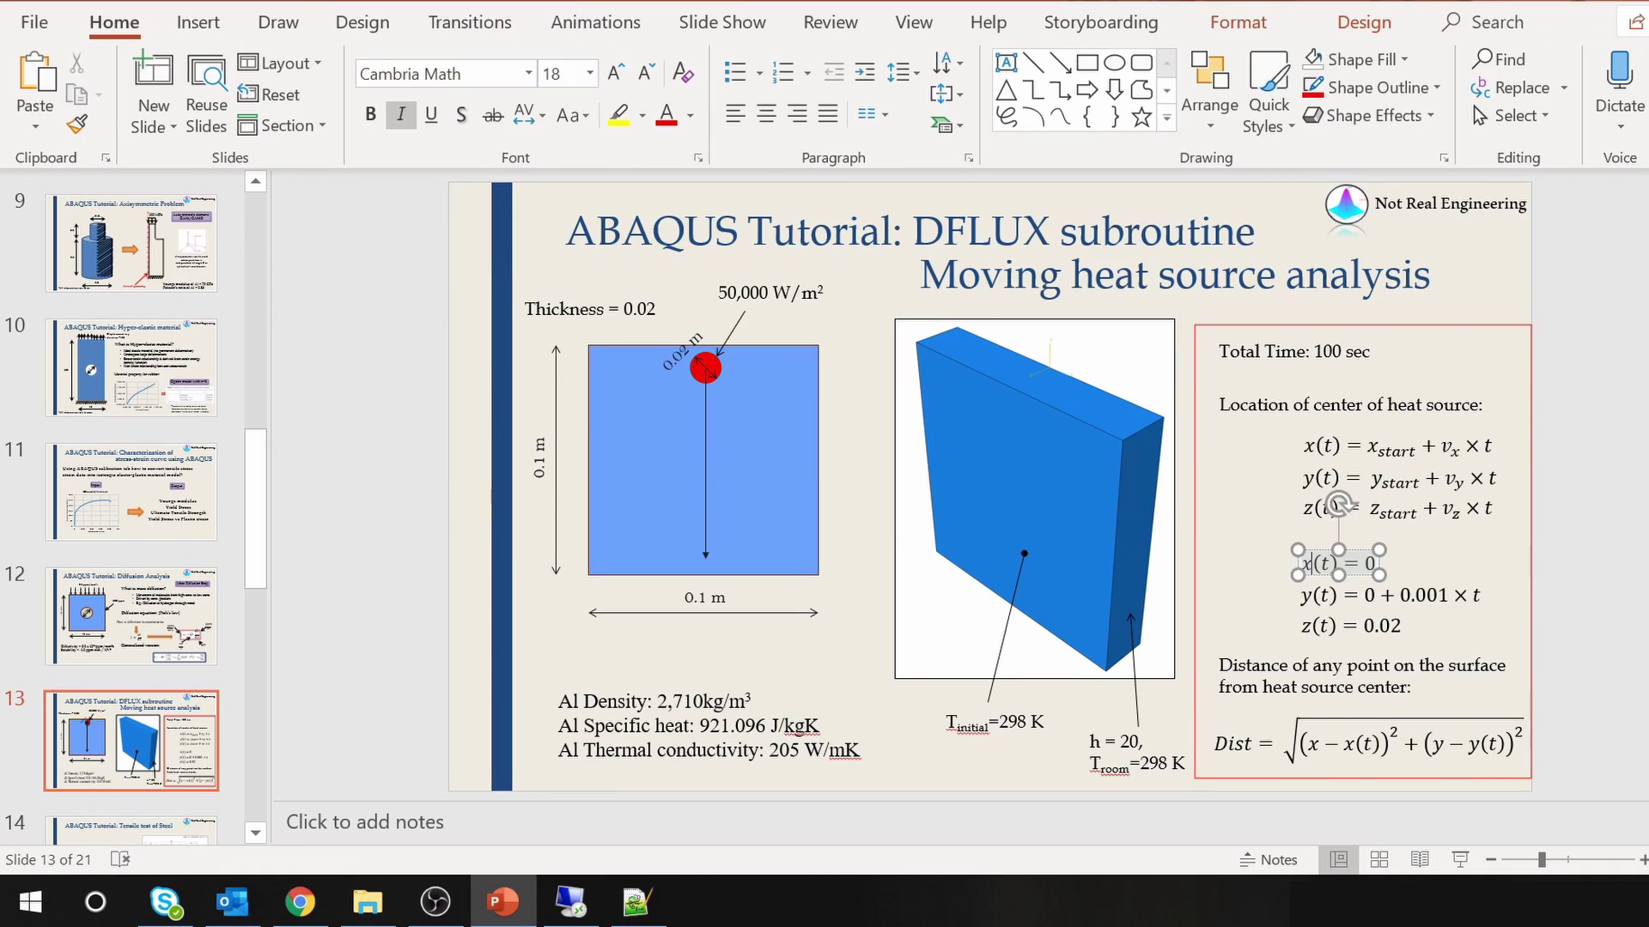
{"action": "left_click", "coordinate": [1399, 594]}
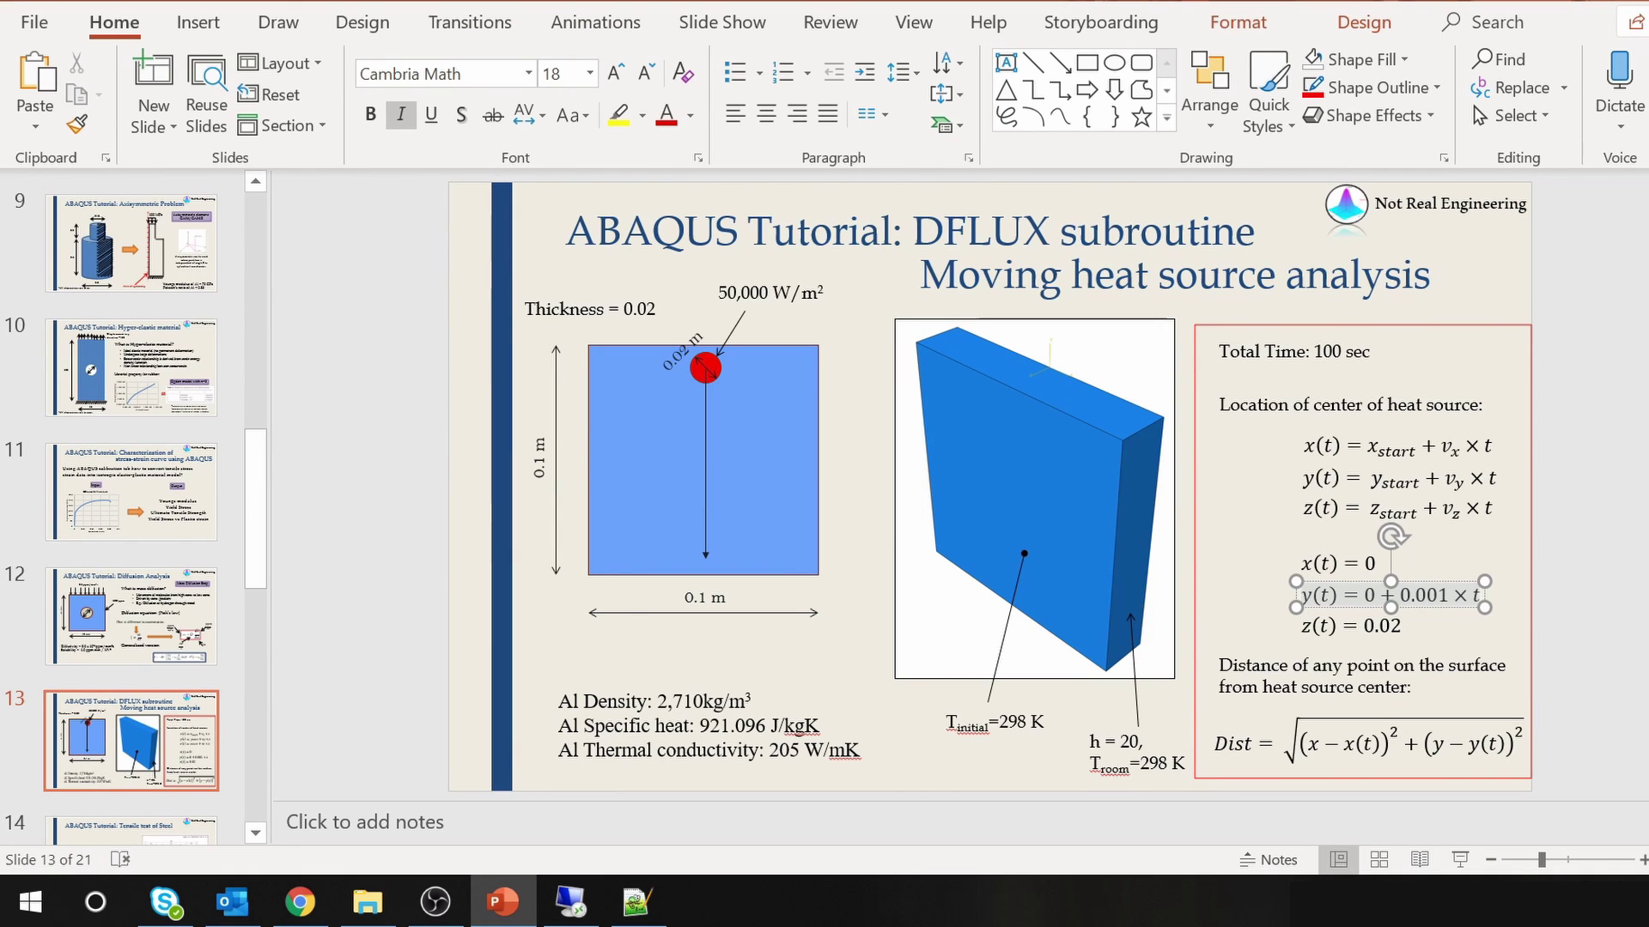
{"action": "left_click", "coordinate": [637, 901]}
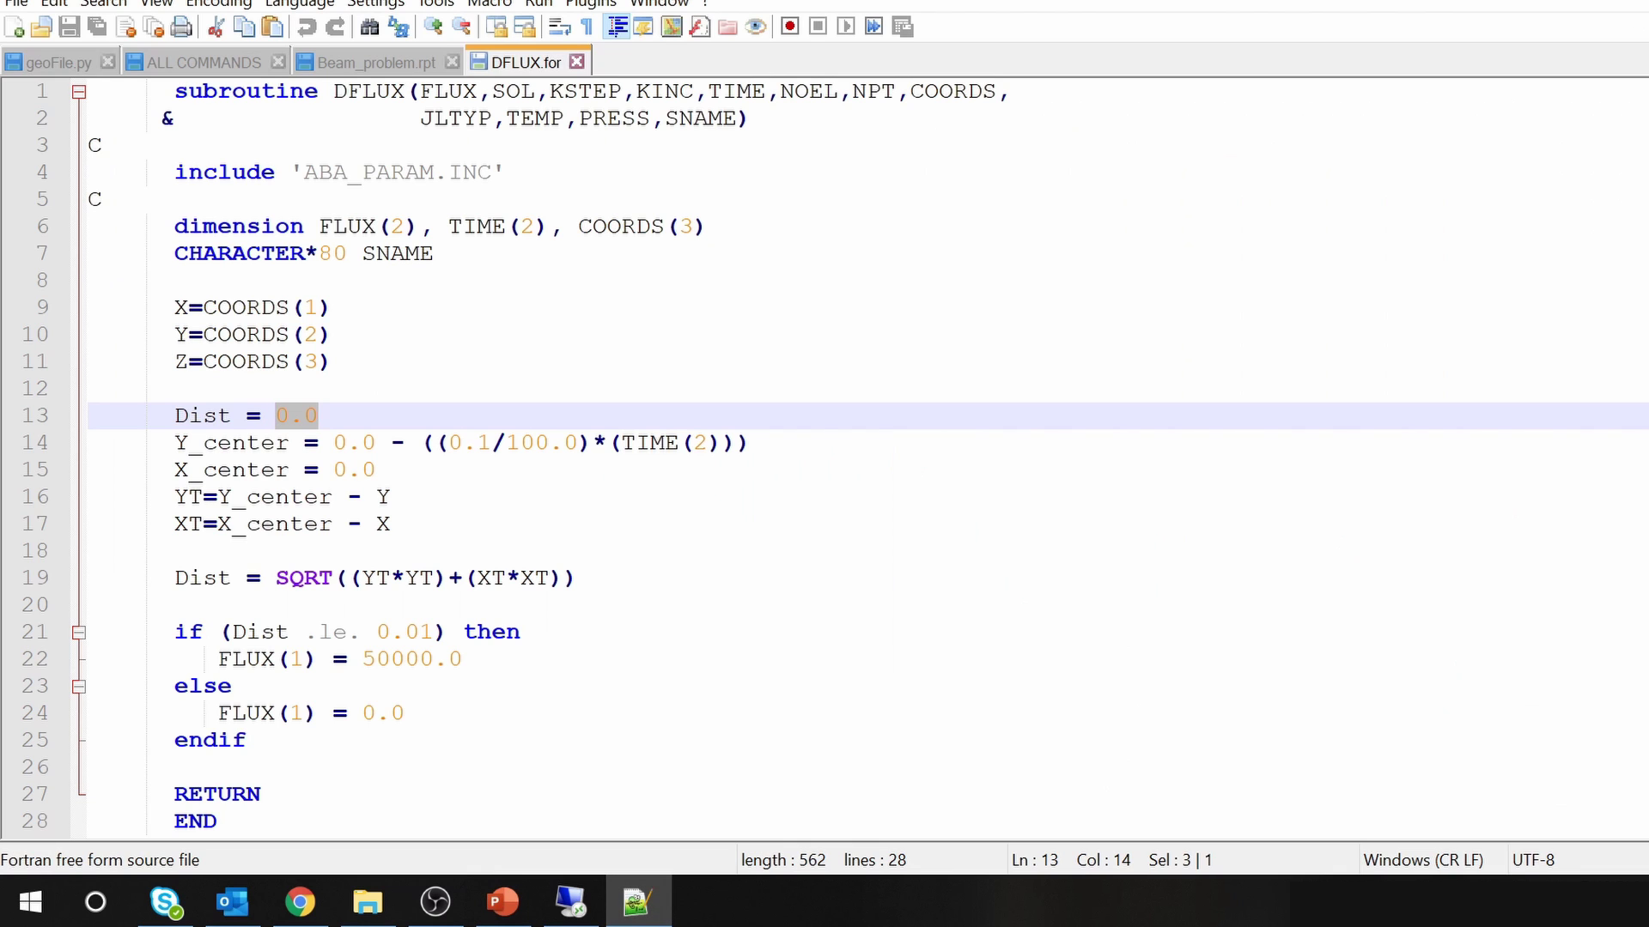
Examine the Y_center and X_center definitions, including the time-dependent expression for Y_center
{"action": "left_click", "coordinate": [217, 442]}
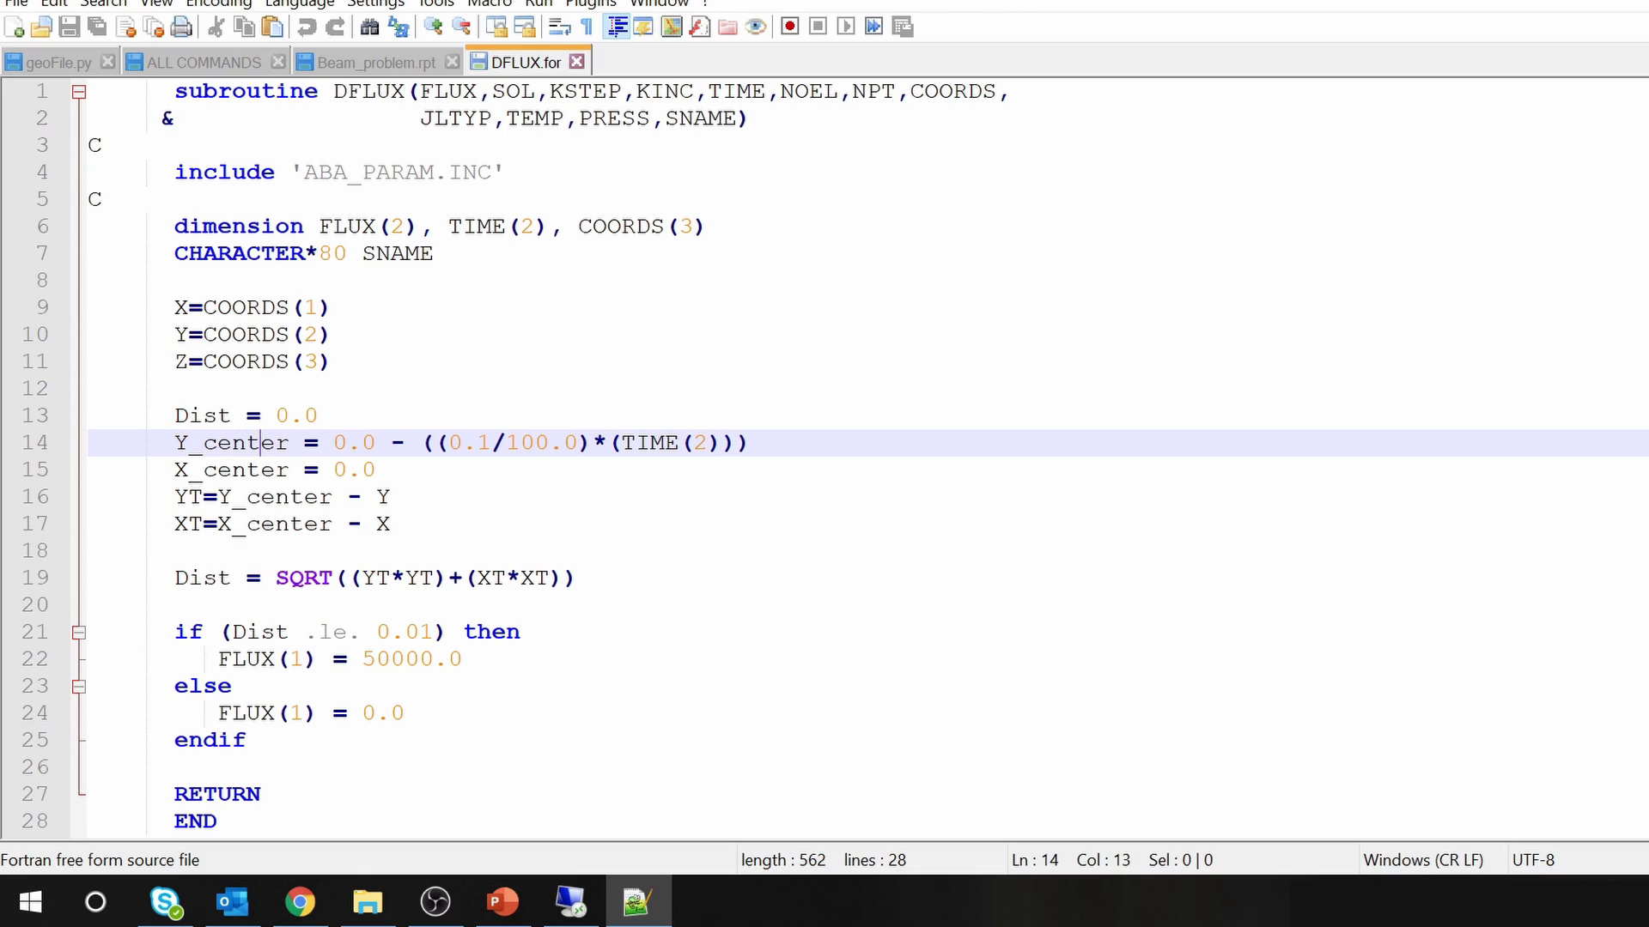
{"action": "double_click", "coordinate": [257, 445]}
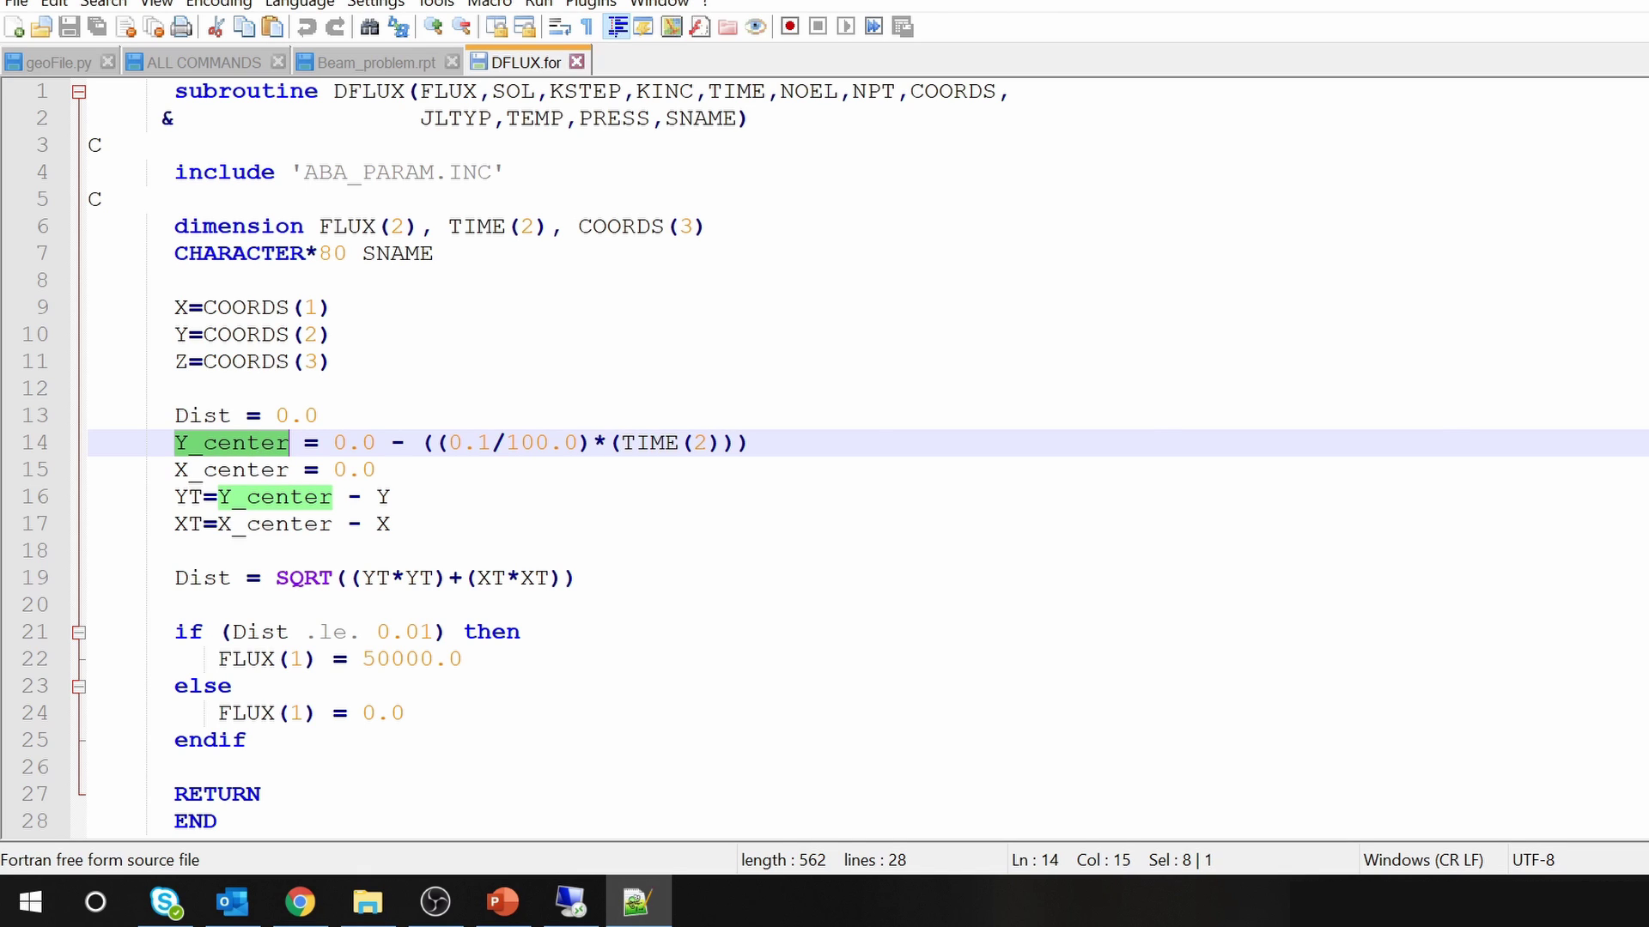
{"action": "double_click", "coordinate": [258, 470]}
{"action": "left_click", "coordinate": [375, 469]}
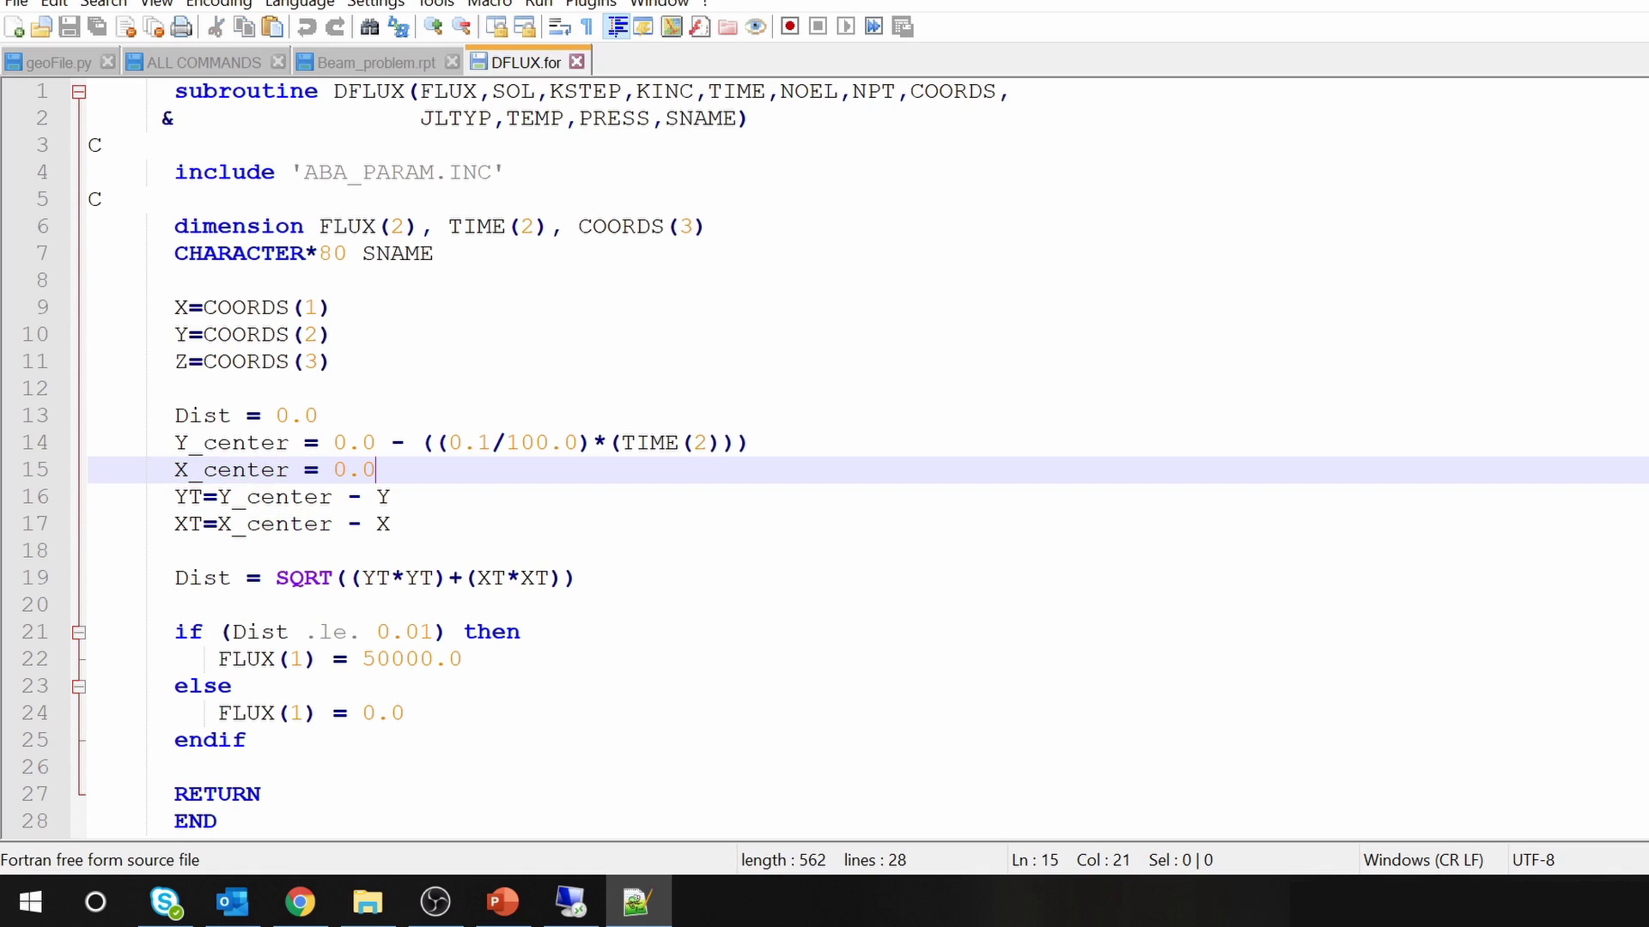
{"action": "double_click", "coordinate": [258, 443]}
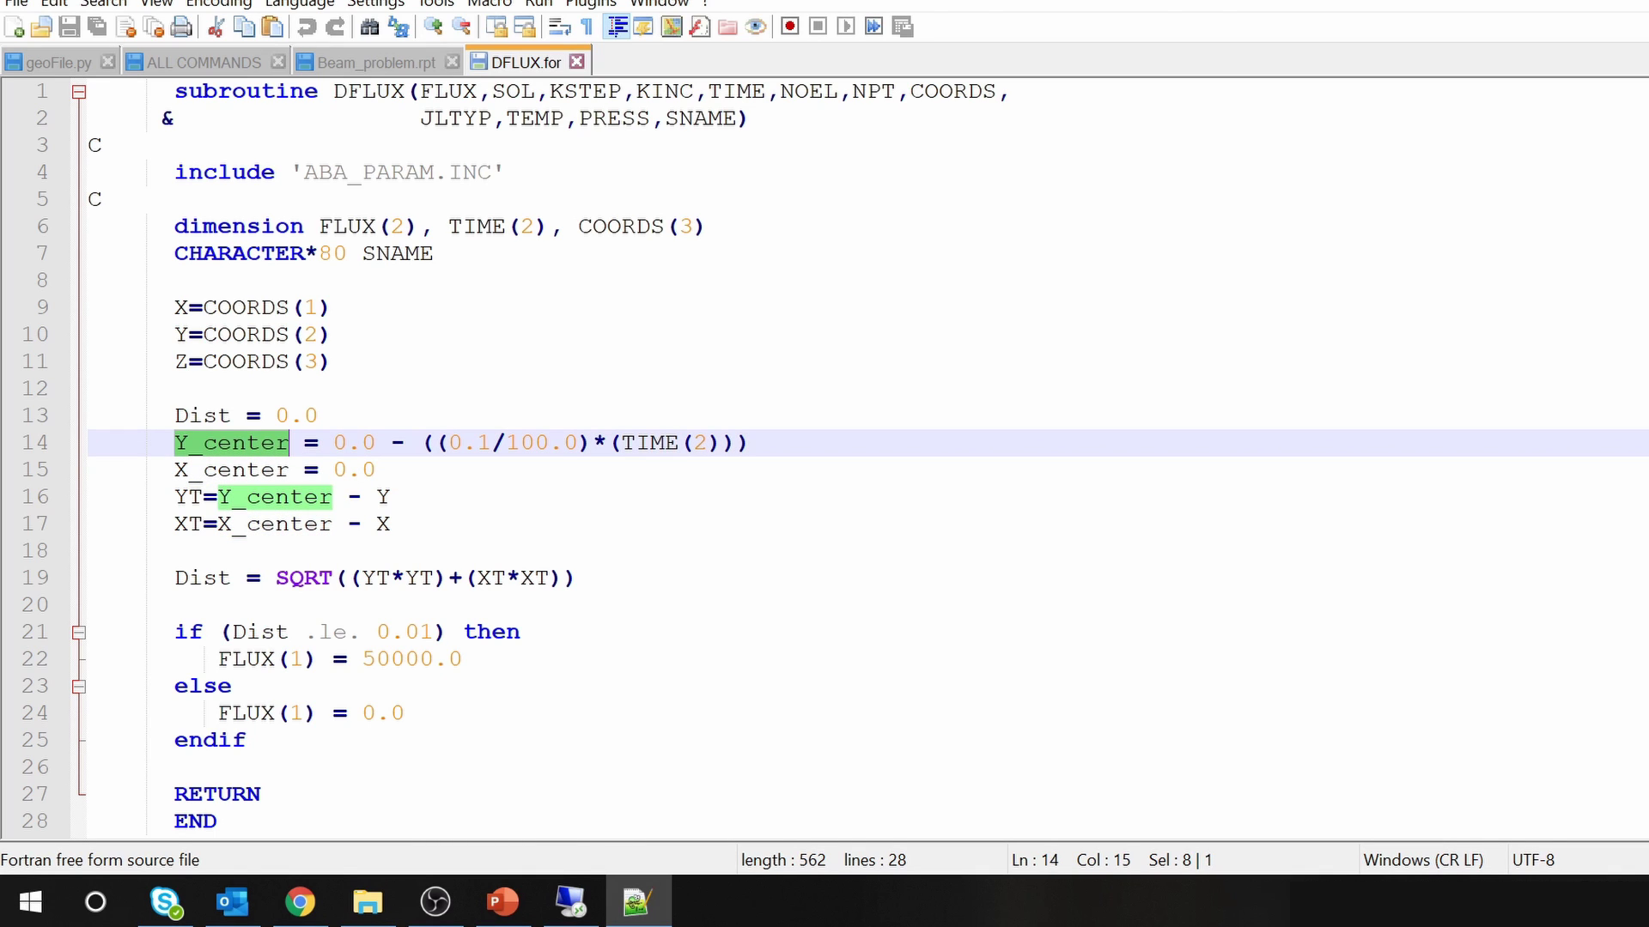
{"action": "left_click_drag", "start_coordinate": [334, 443], "coordinate": [750, 445]}
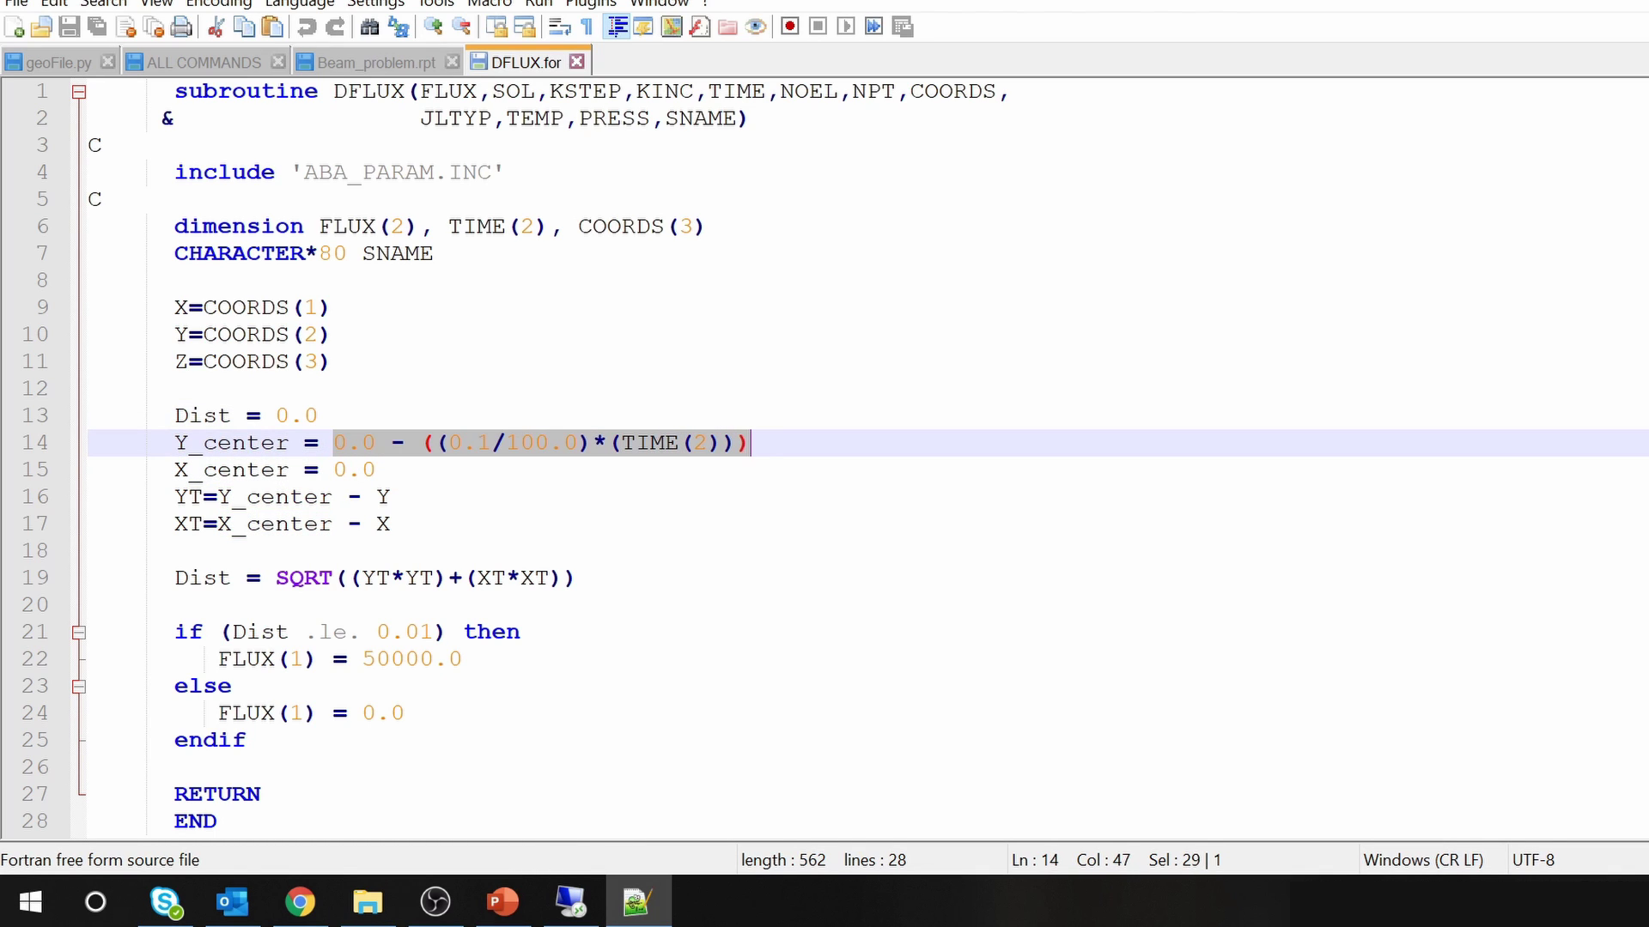
{"action": "double_click", "coordinate": [645, 447]}
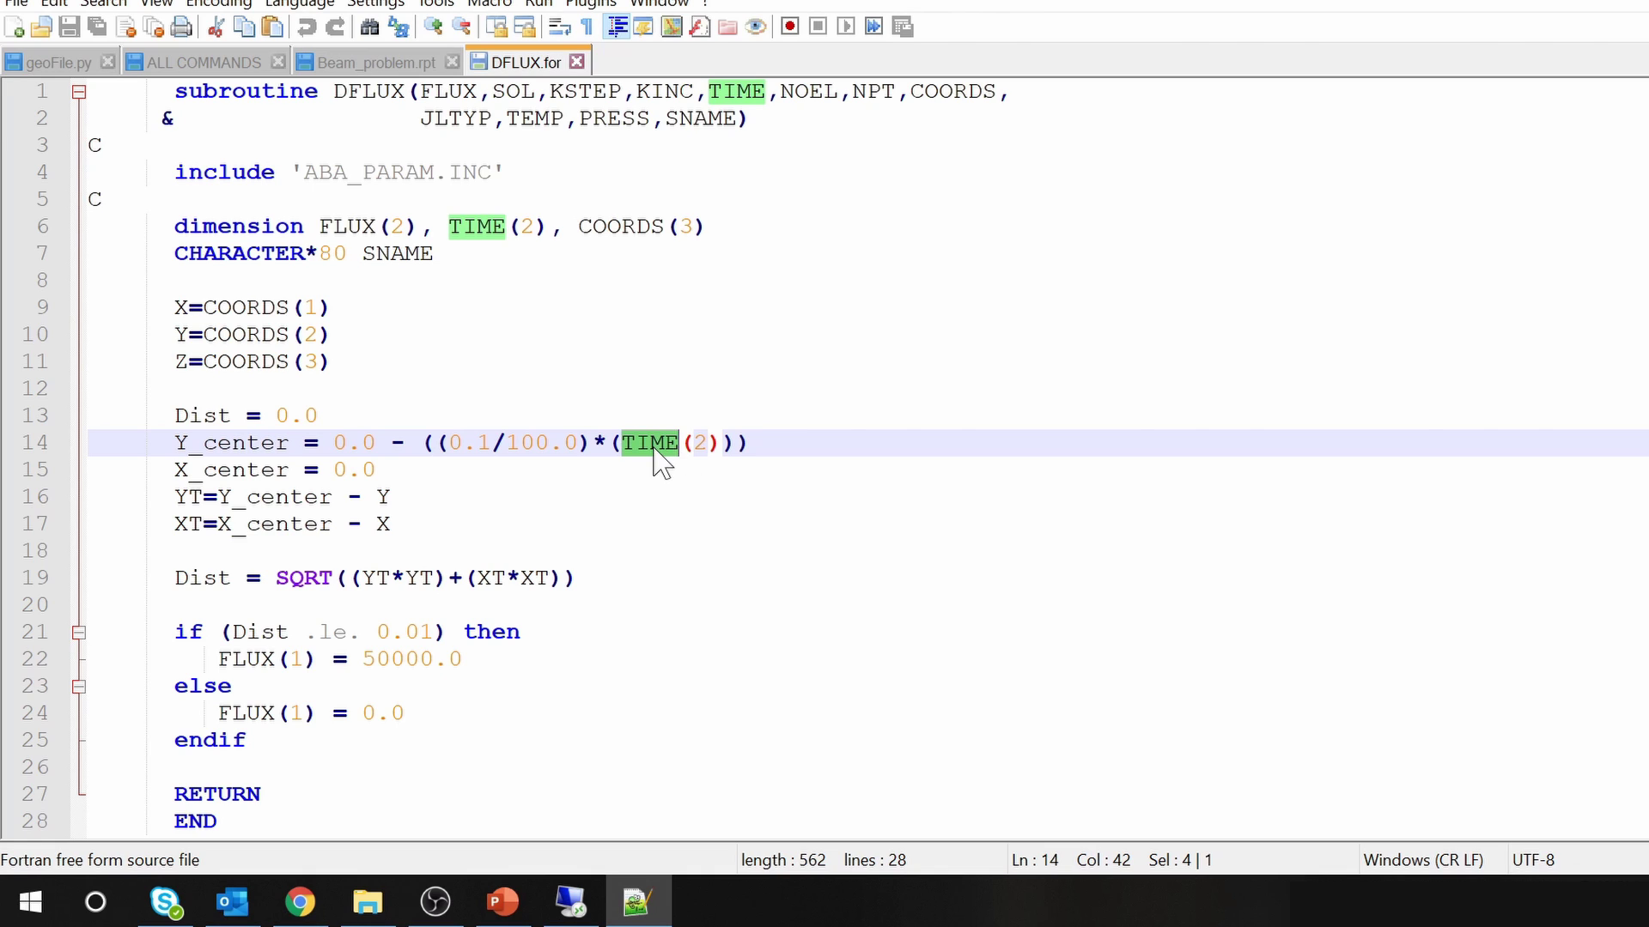
Change the TIME index in the Y_center expression to 1 and set it back to 2
{"action": "left_click", "coordinate": [706, 443]}
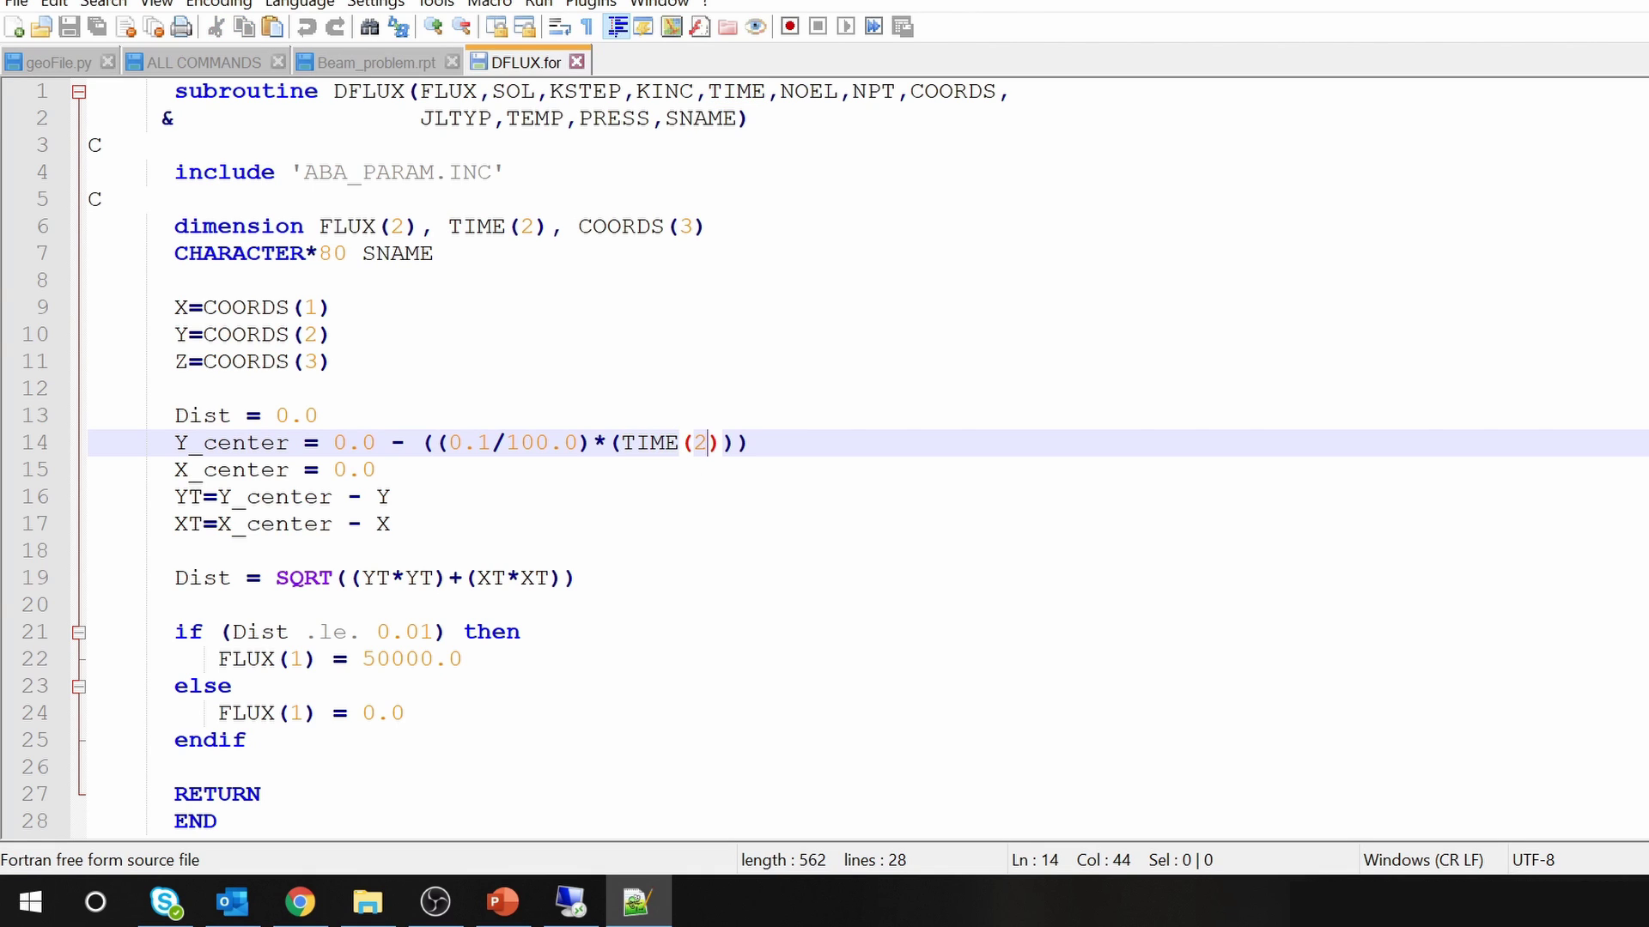
{"action": "key", "text": "BackSpace"}
{"action": "type", "text": "1"}
{"action": "key", "text": "BackSpace"}
{"action": "type", "text": "2"}
Examine the Dist calculation and both FLUX(1) assignments, and compare them with the moving heat source slide in PowerPoint
{"action": "double_click", "coordinate": [202, 578]}
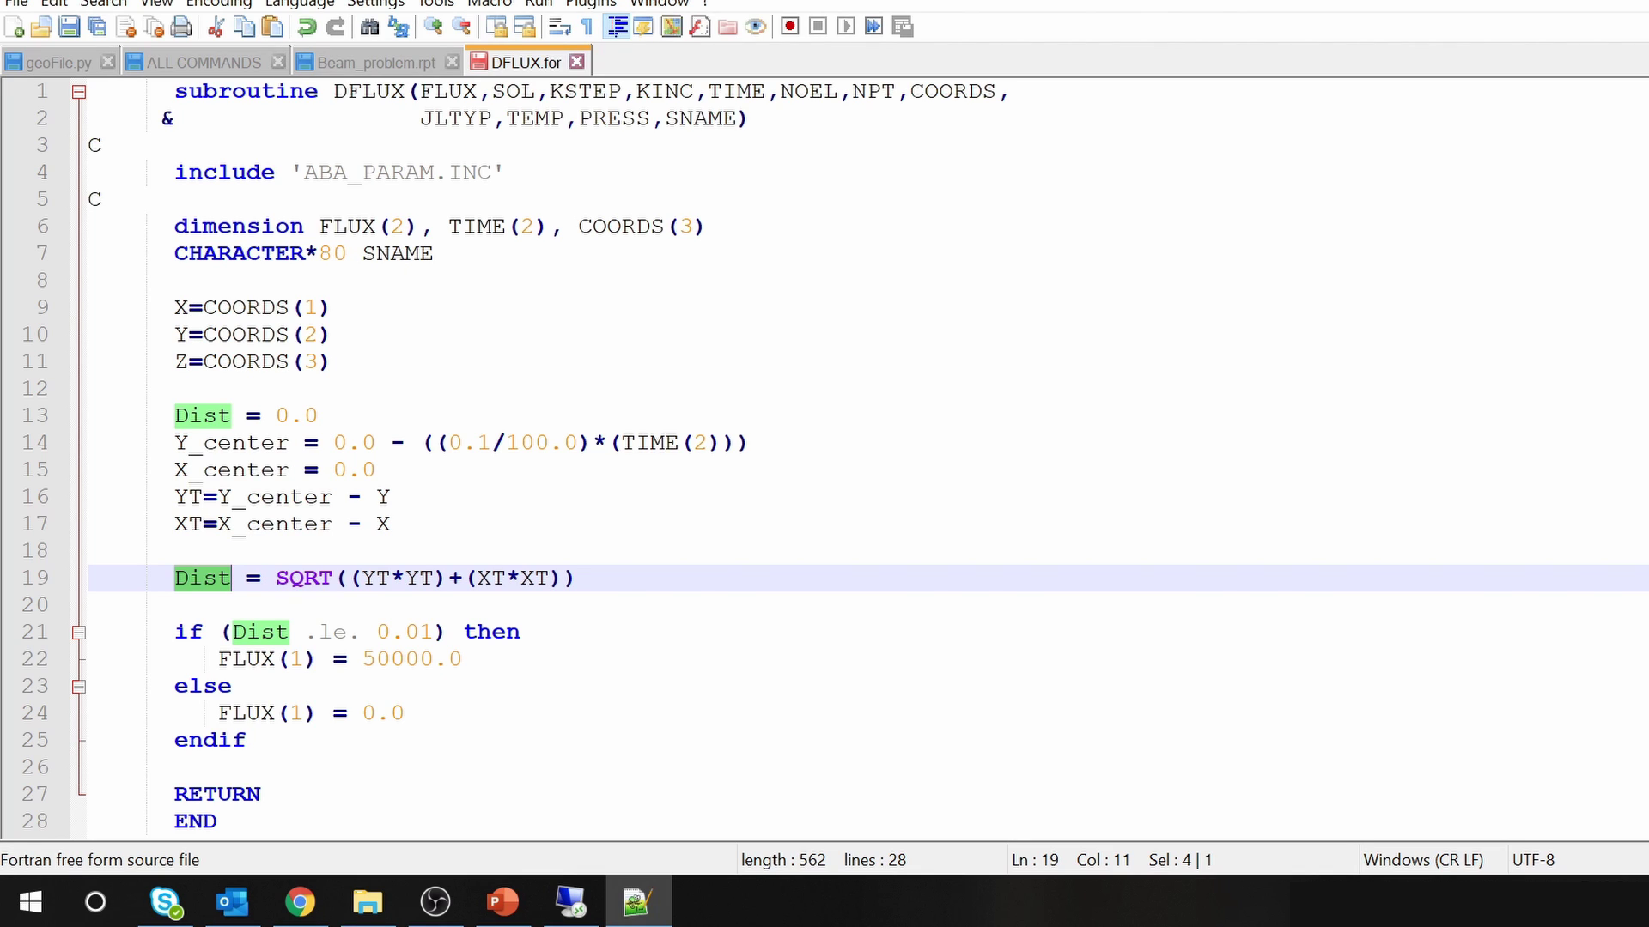
{"action": "left_click_drag", "start_coordinate": [363, 659], "coordinate": [434, 658]}
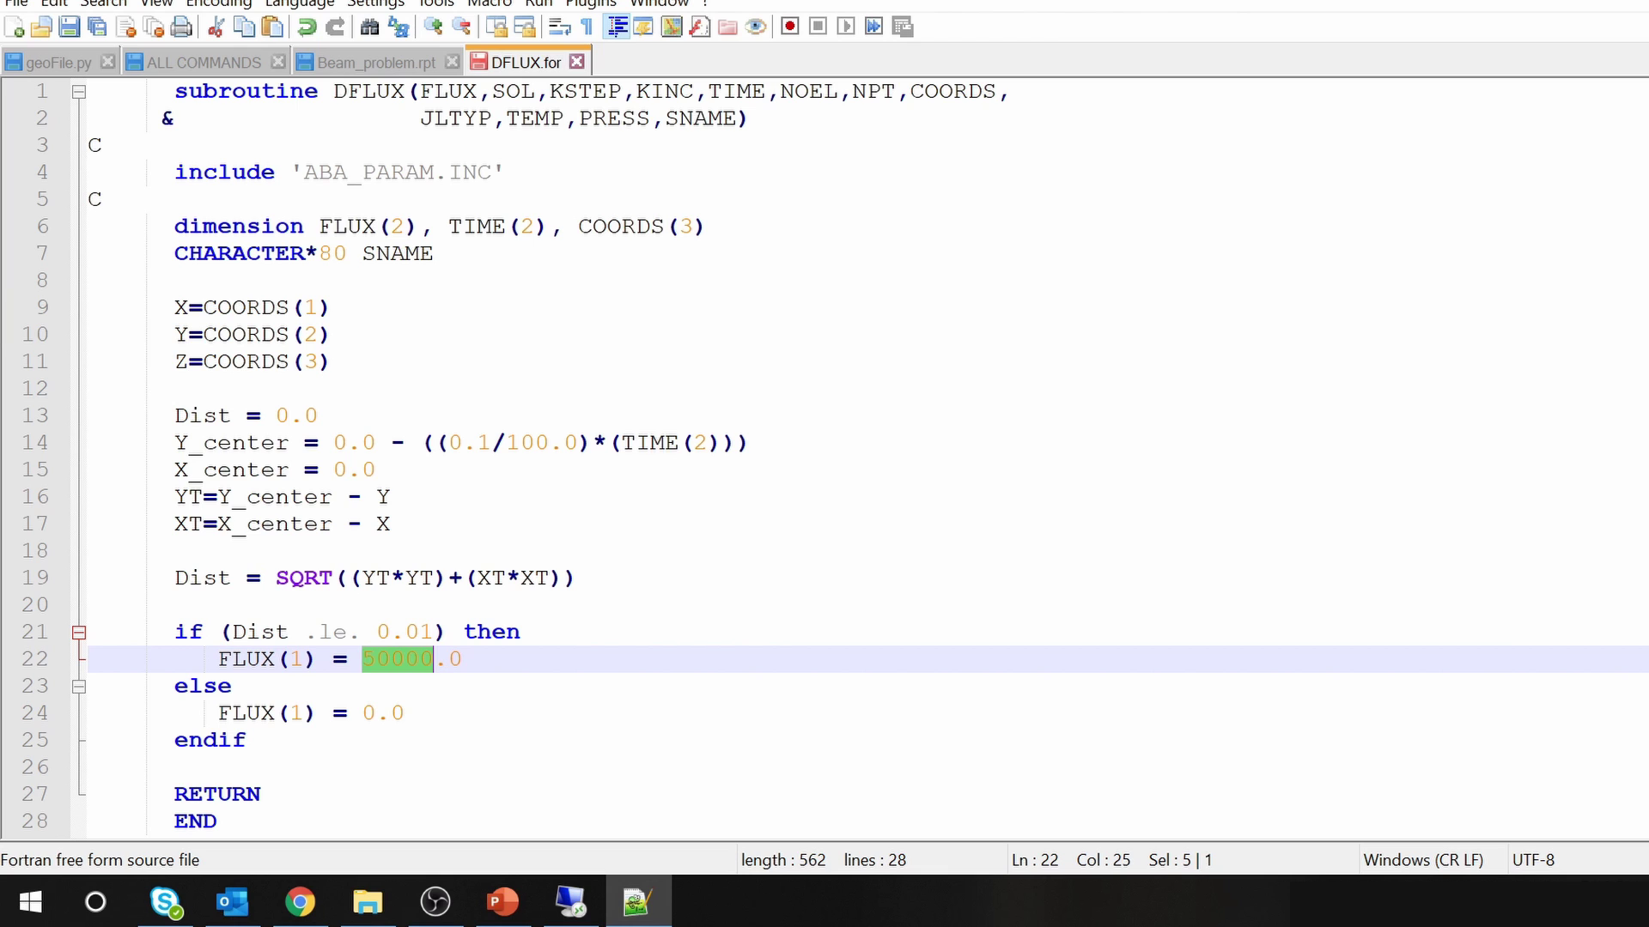
{"action": "key", "text": "Down"}
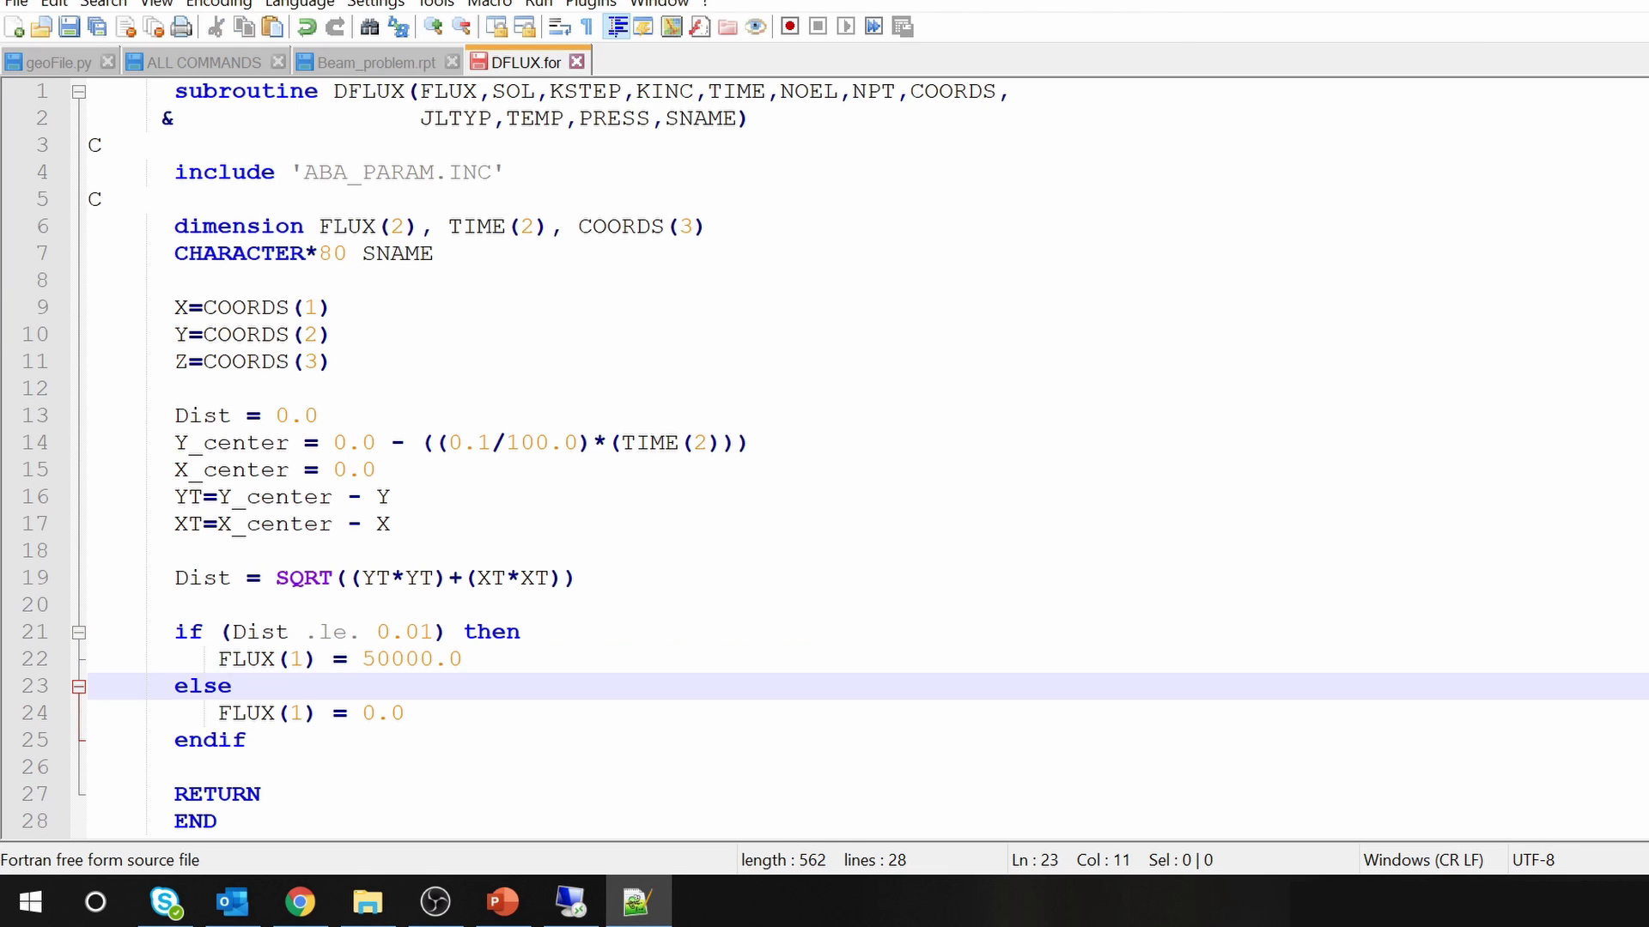
{"action": "key", "text": "Down"}
{"action": "key", "text": "End"}
{"action": "key", "text": "shift+Left"}
{"action": "key", "text": "shift+Left"}
{"action": "key", "text": "shift+Left"}
{"action": "key", "text": "shift+Left"}
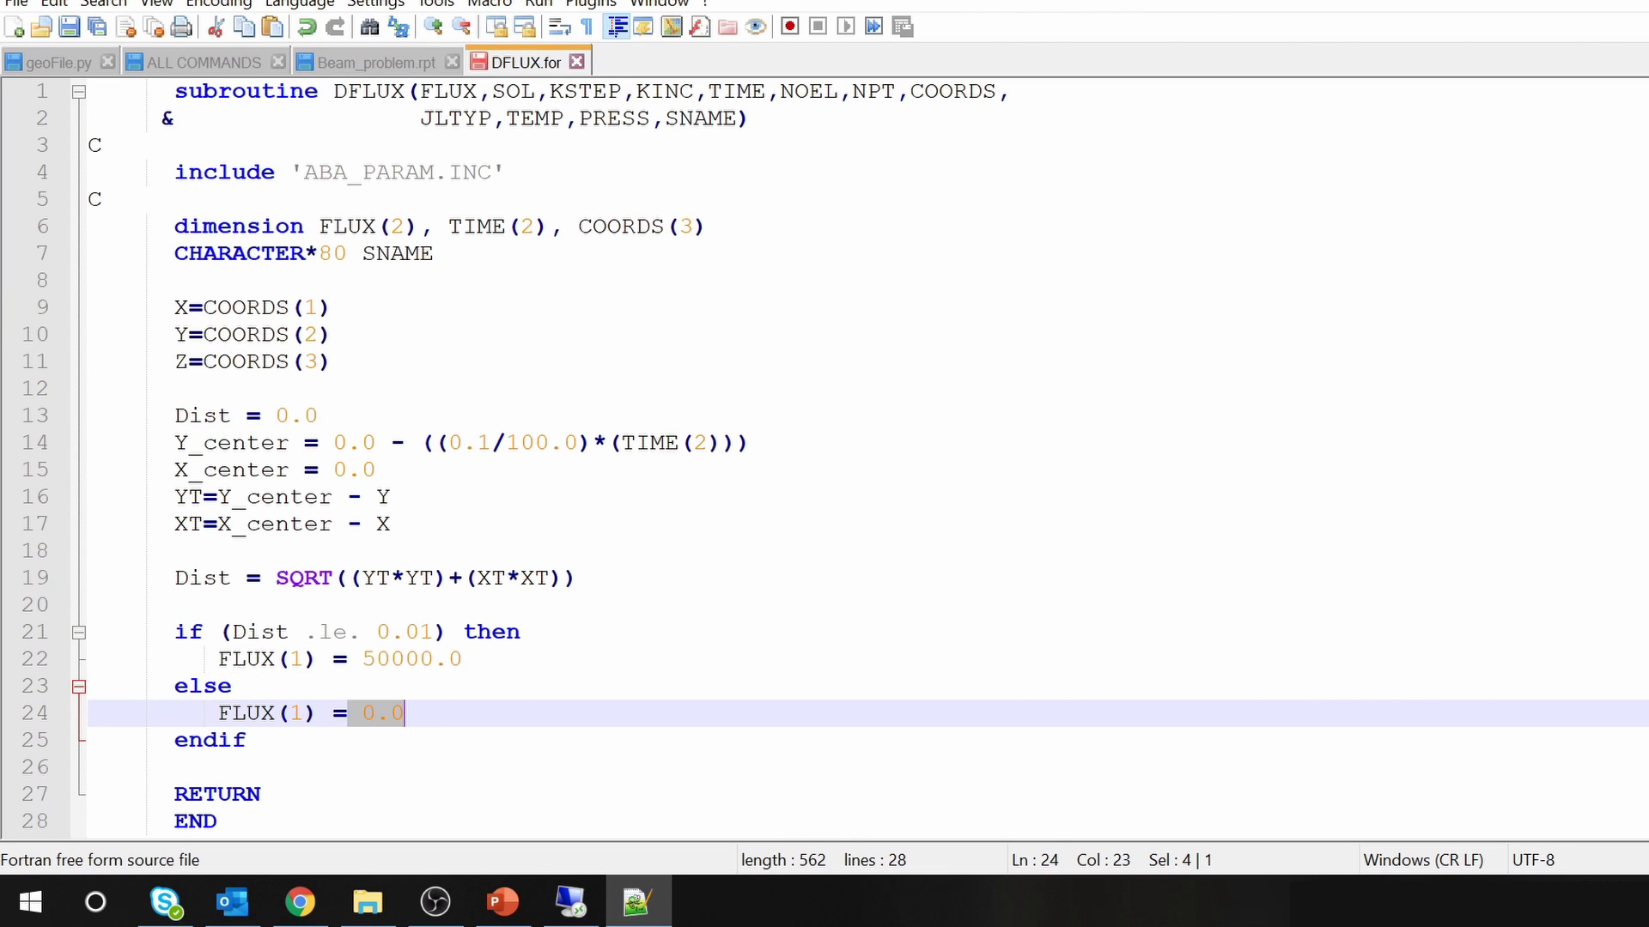
{"action": "left_click", "coordinate": [503, 902]}
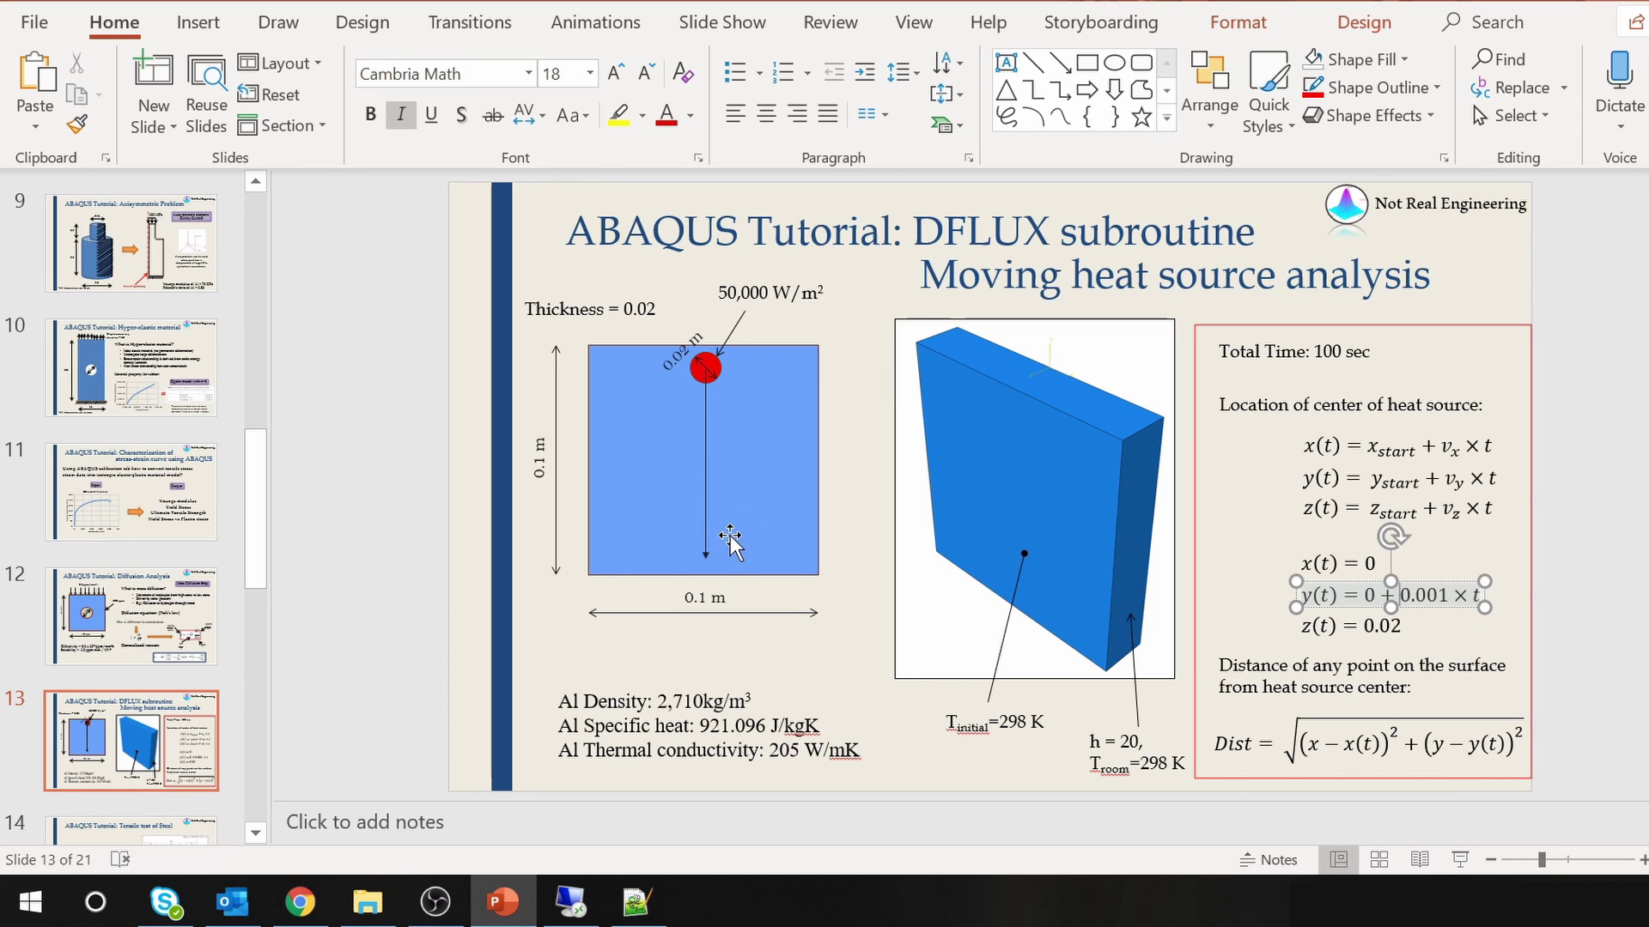
{"action": "left_click", "coordinate": [636, 902]}
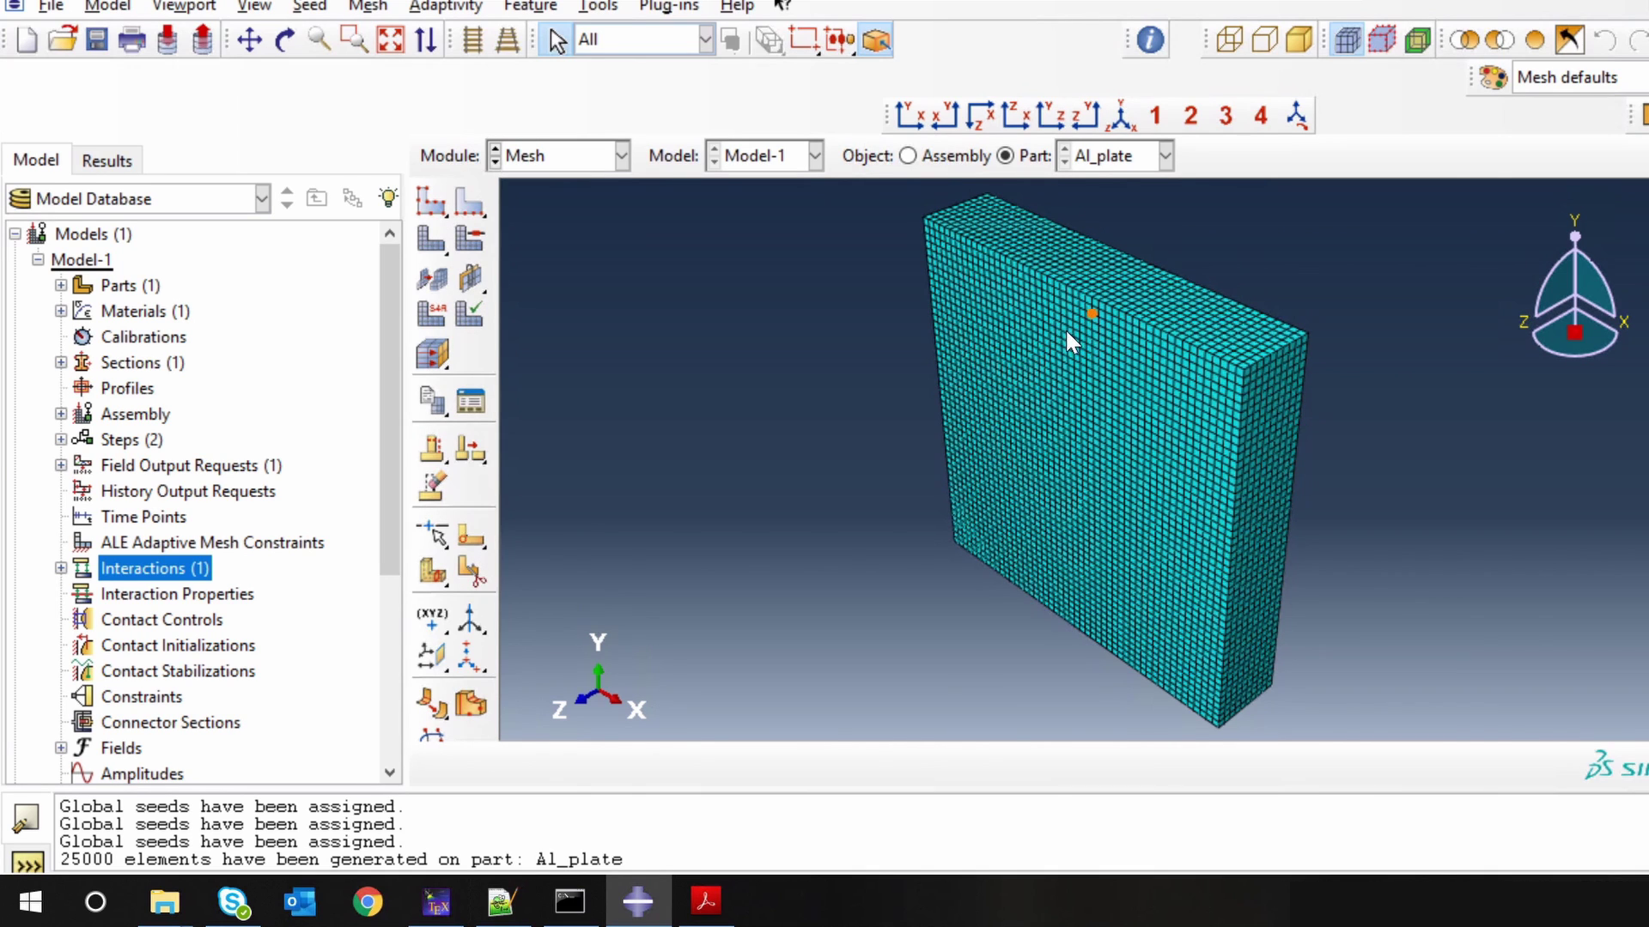
Create a job named Moving_HF with Model-1 as its source
{"action": "left_click_drag", "start_coordinate": [389, 410], "coordinate": [358, 760]}
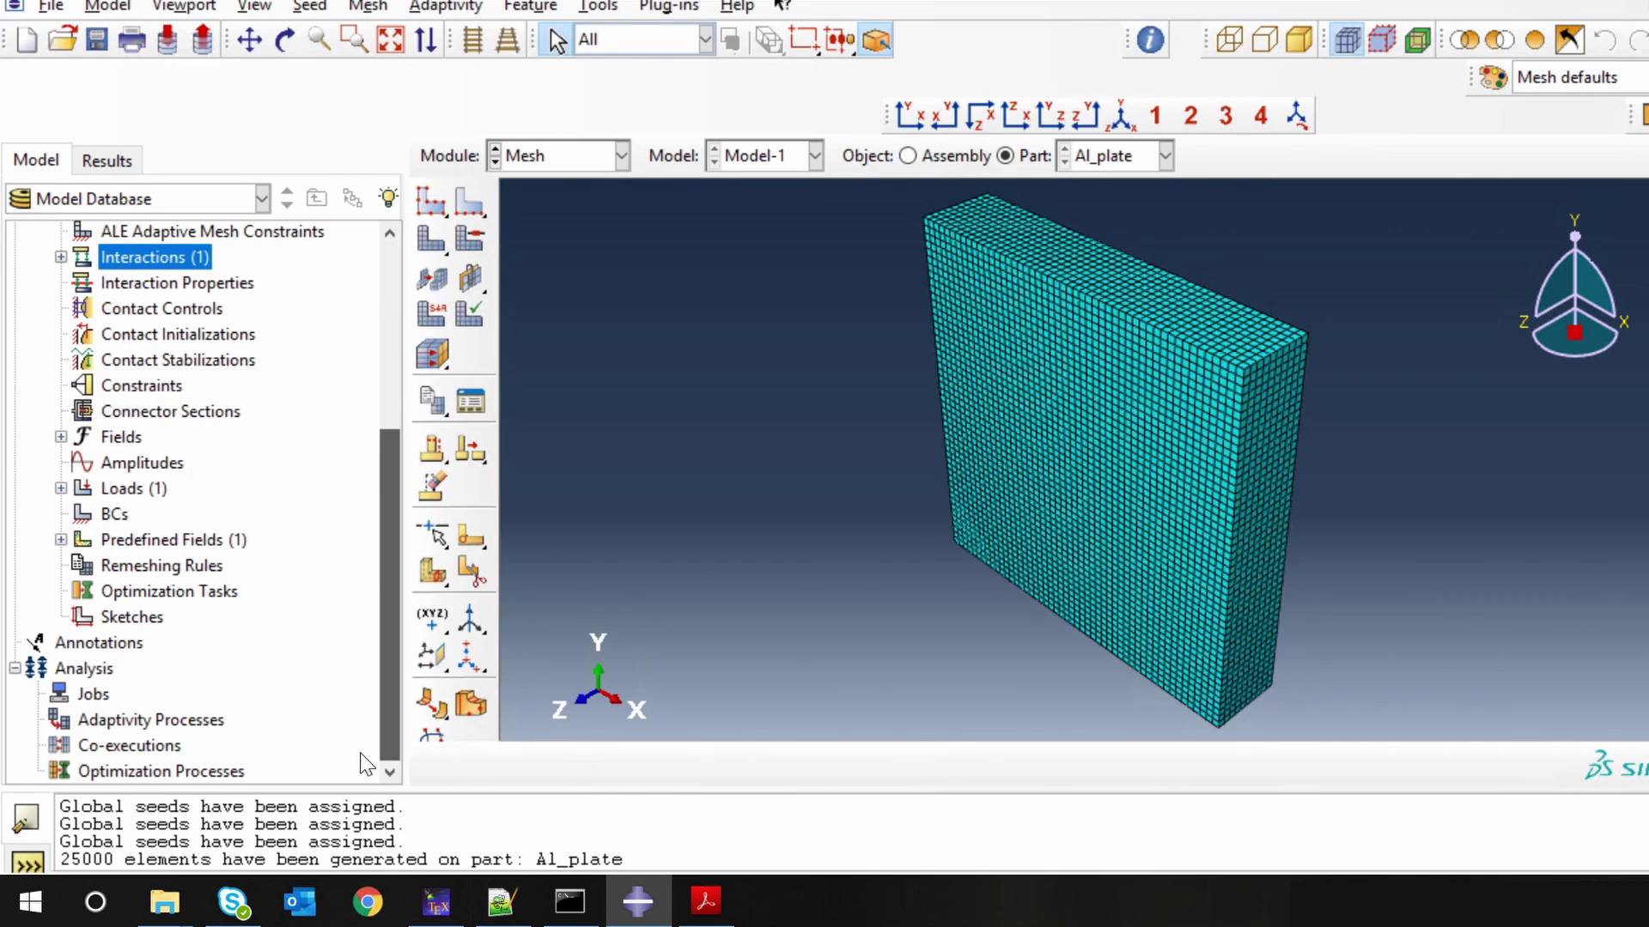
{"action": "double_click", "coordinate": [91, 693]}
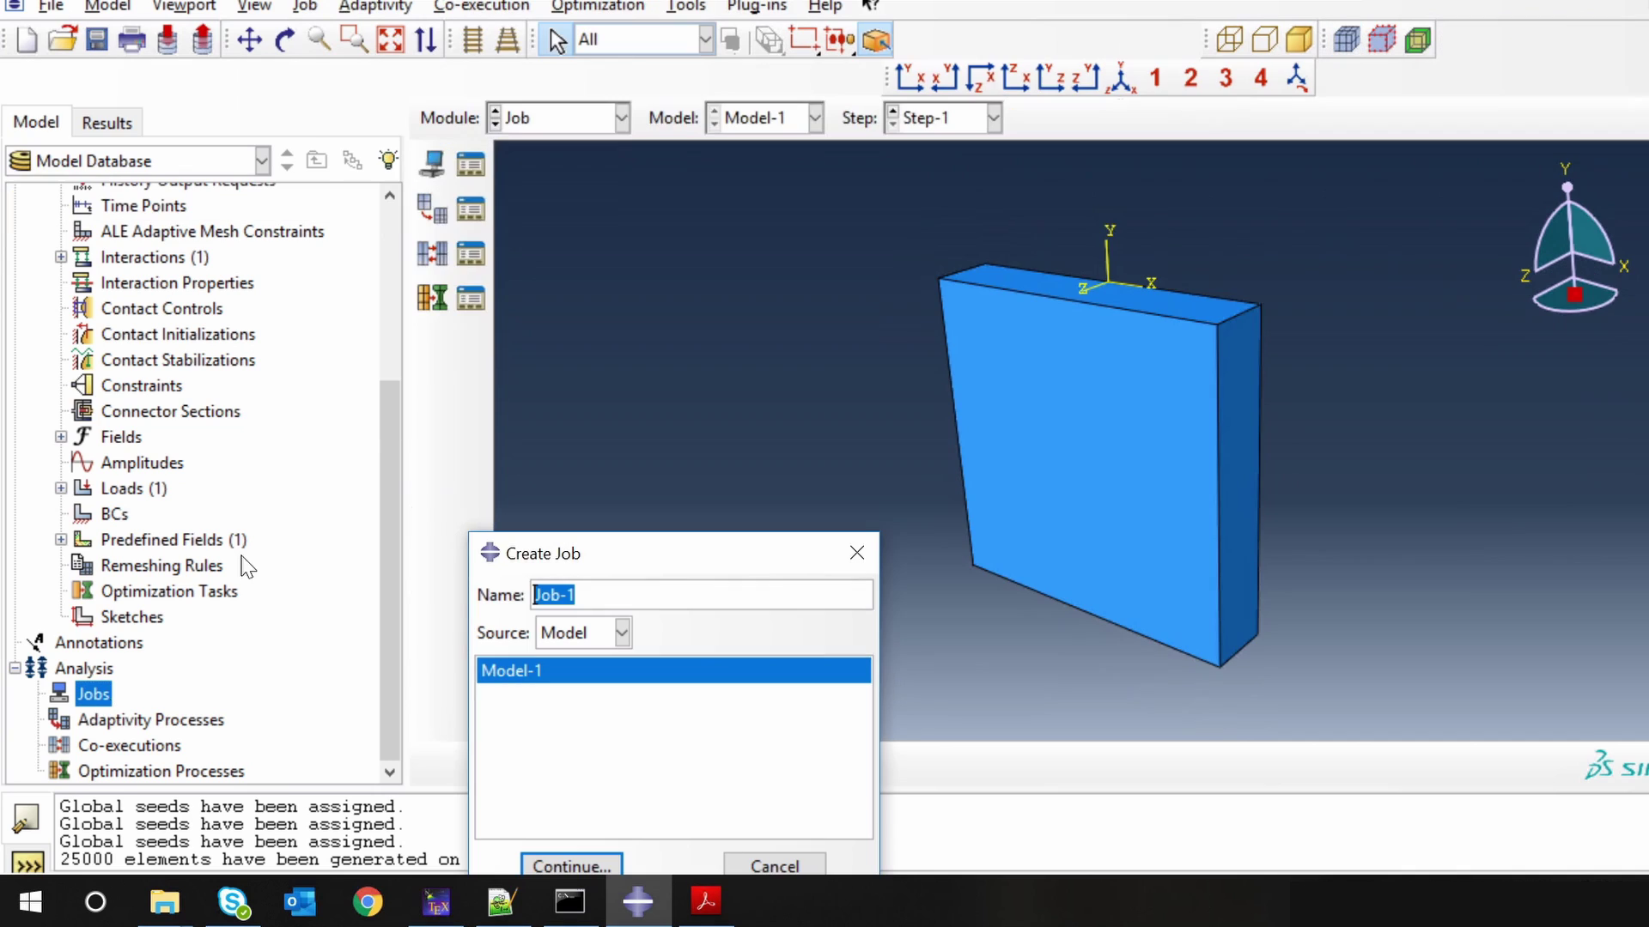
{"action": "left_click_drag", "start_coordinate": [736, 565], "coordinate": [676, 277]}
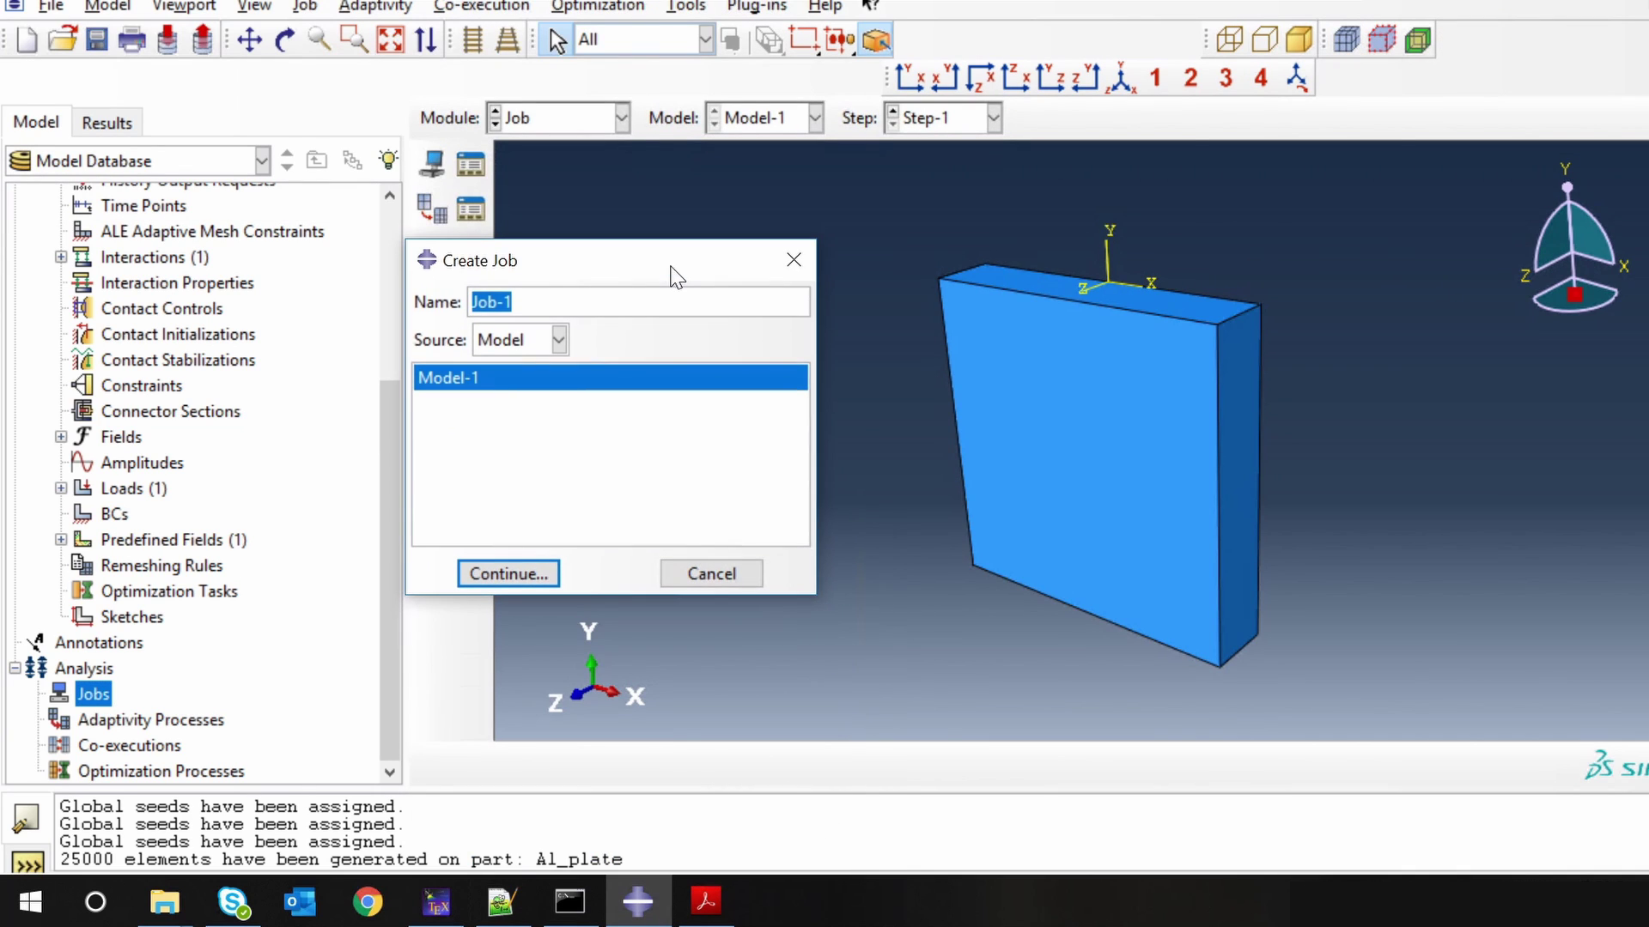
{"action": "type", "text": "Moving_HF"}
{"action": "left_click", "coordinate": [533, 573]}
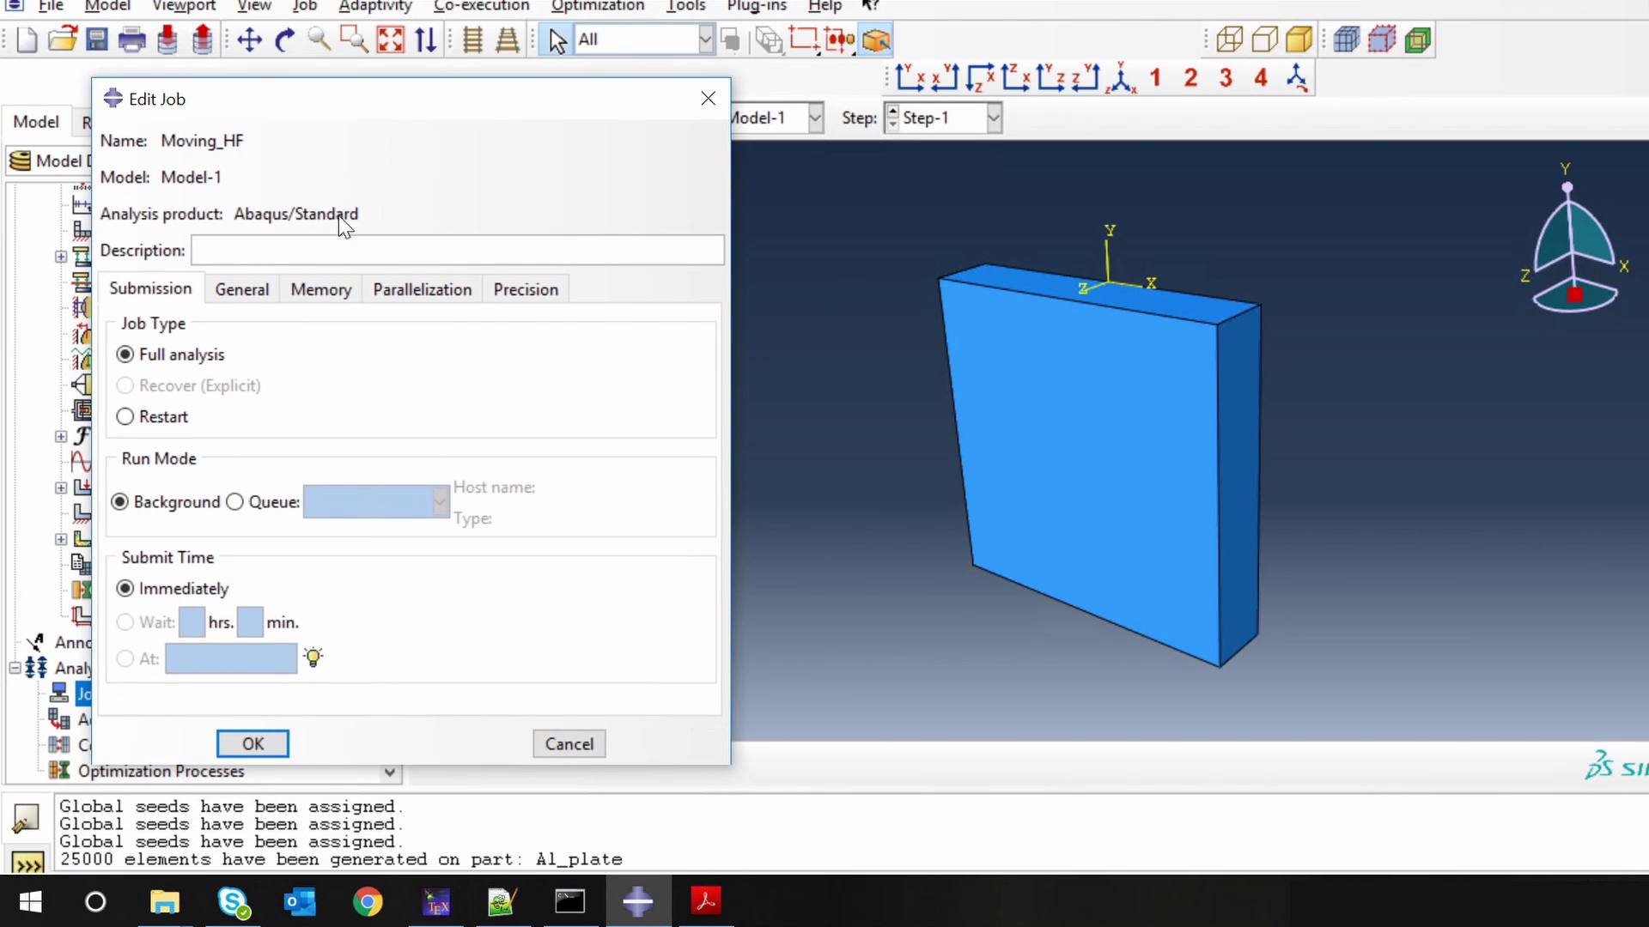
Assign DFLUX.for from the DFLUX directory as the job's user subroutine file and accept the job settings
{"action": "left_click", "coordinate": [223, 297]}
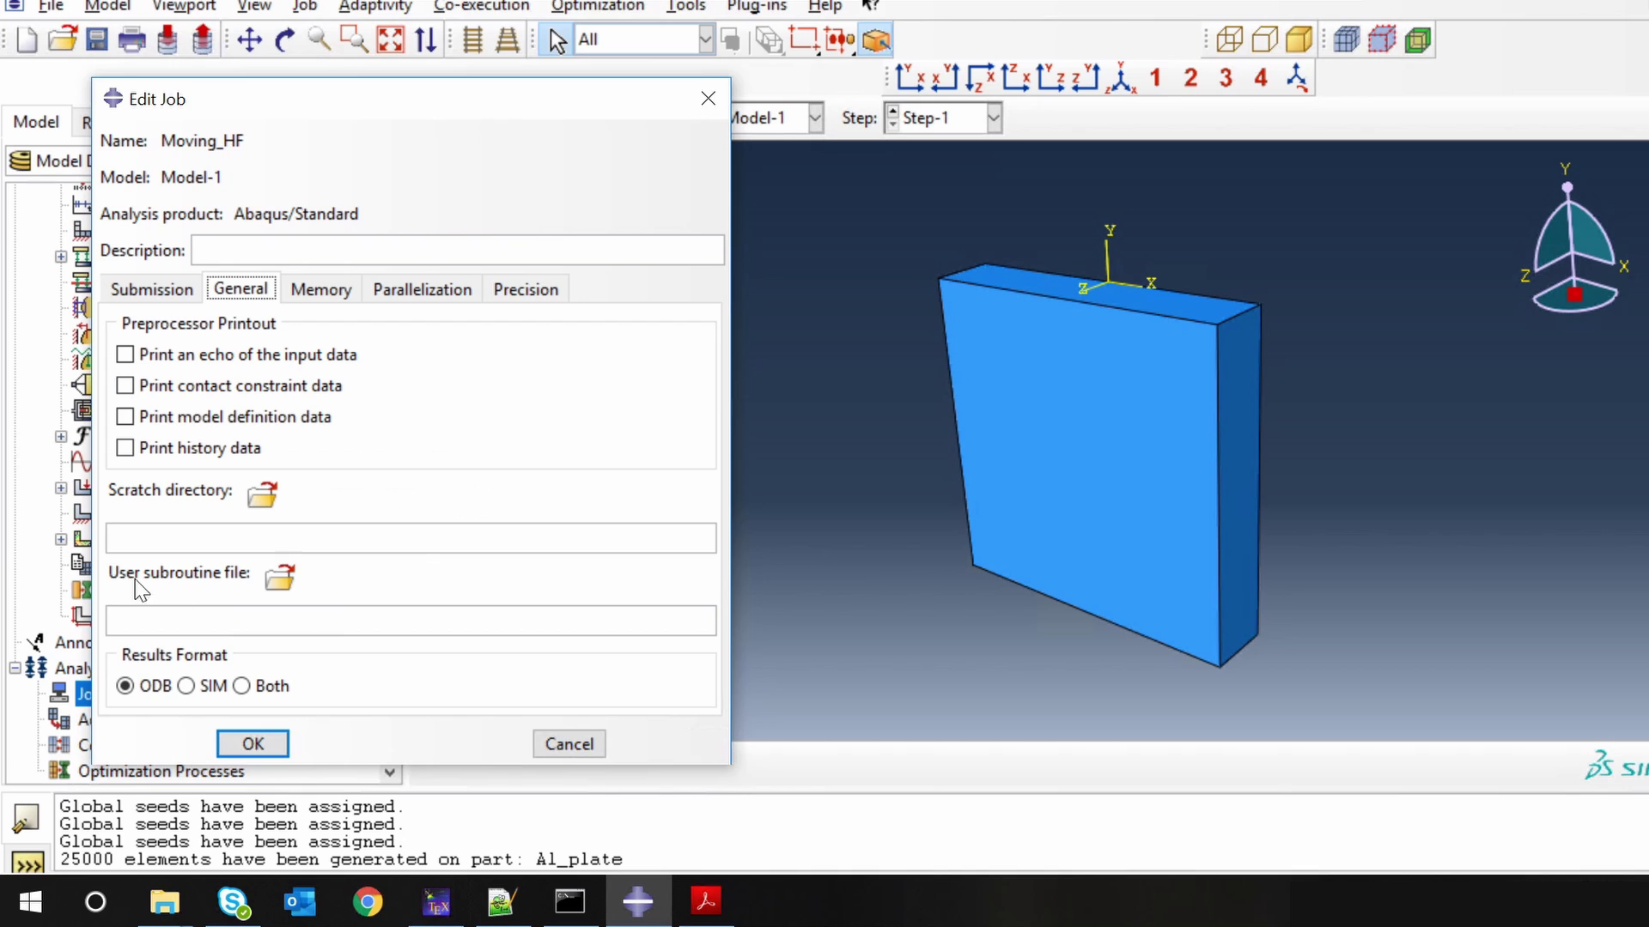
{"action": "left_click", "coordinate": [278, 582]}
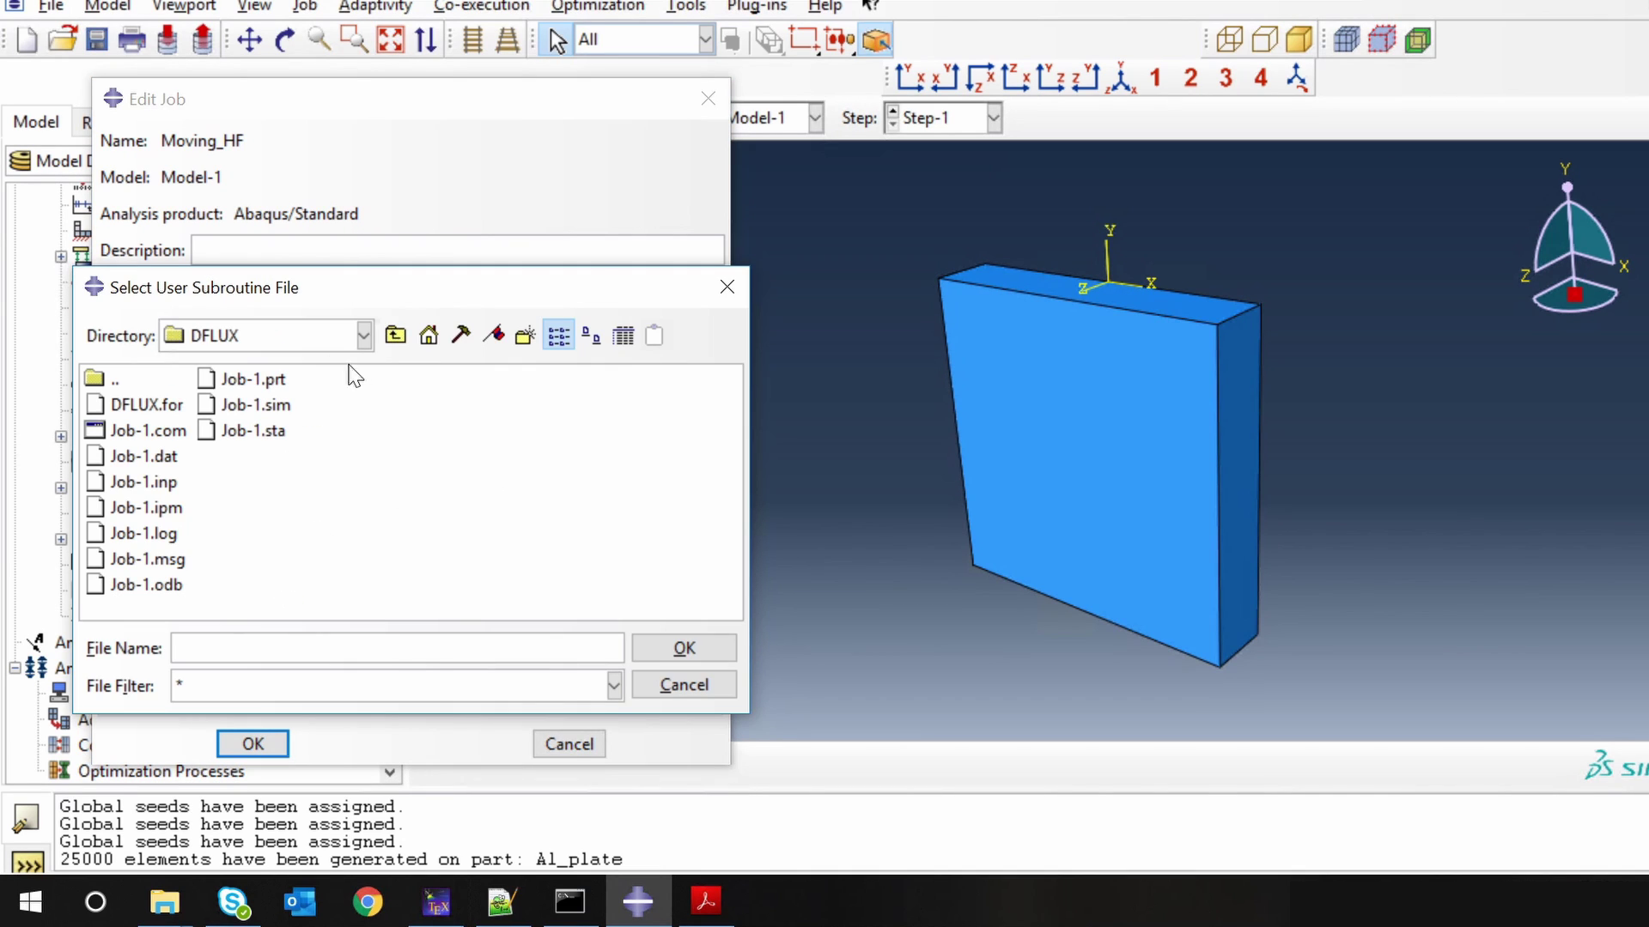
{"action": "left_click", "coordinate": [145, 405]}
{"action": "left_click", "coordinate": [687, 646]}
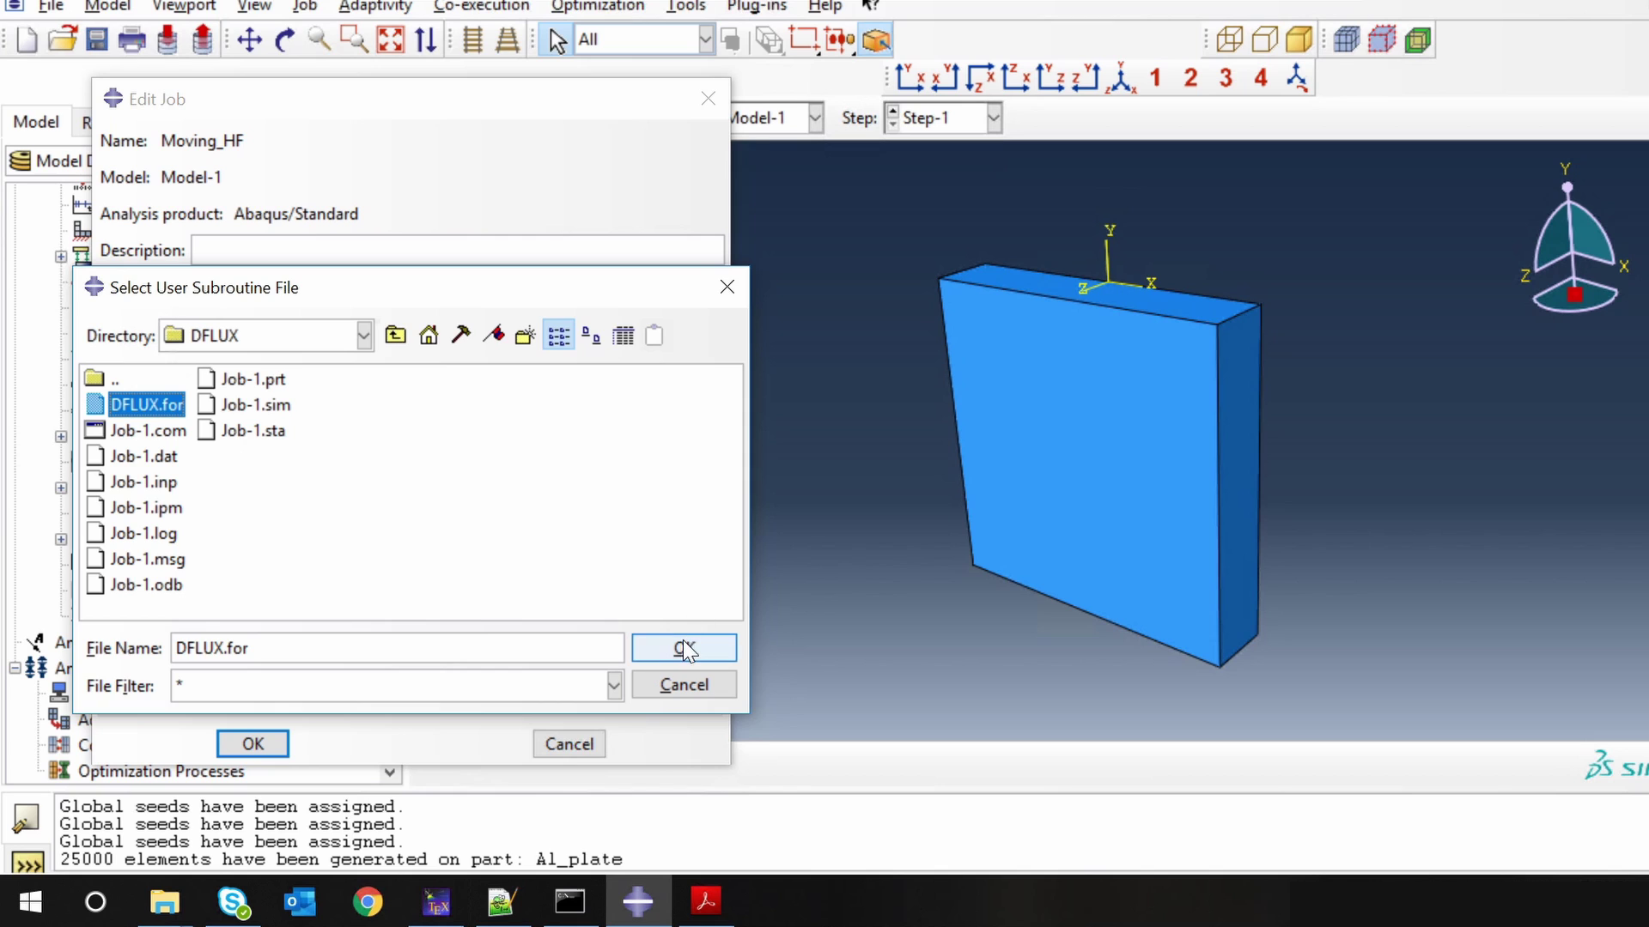
{"action": "left_click", "coordinate": [274, 746]}
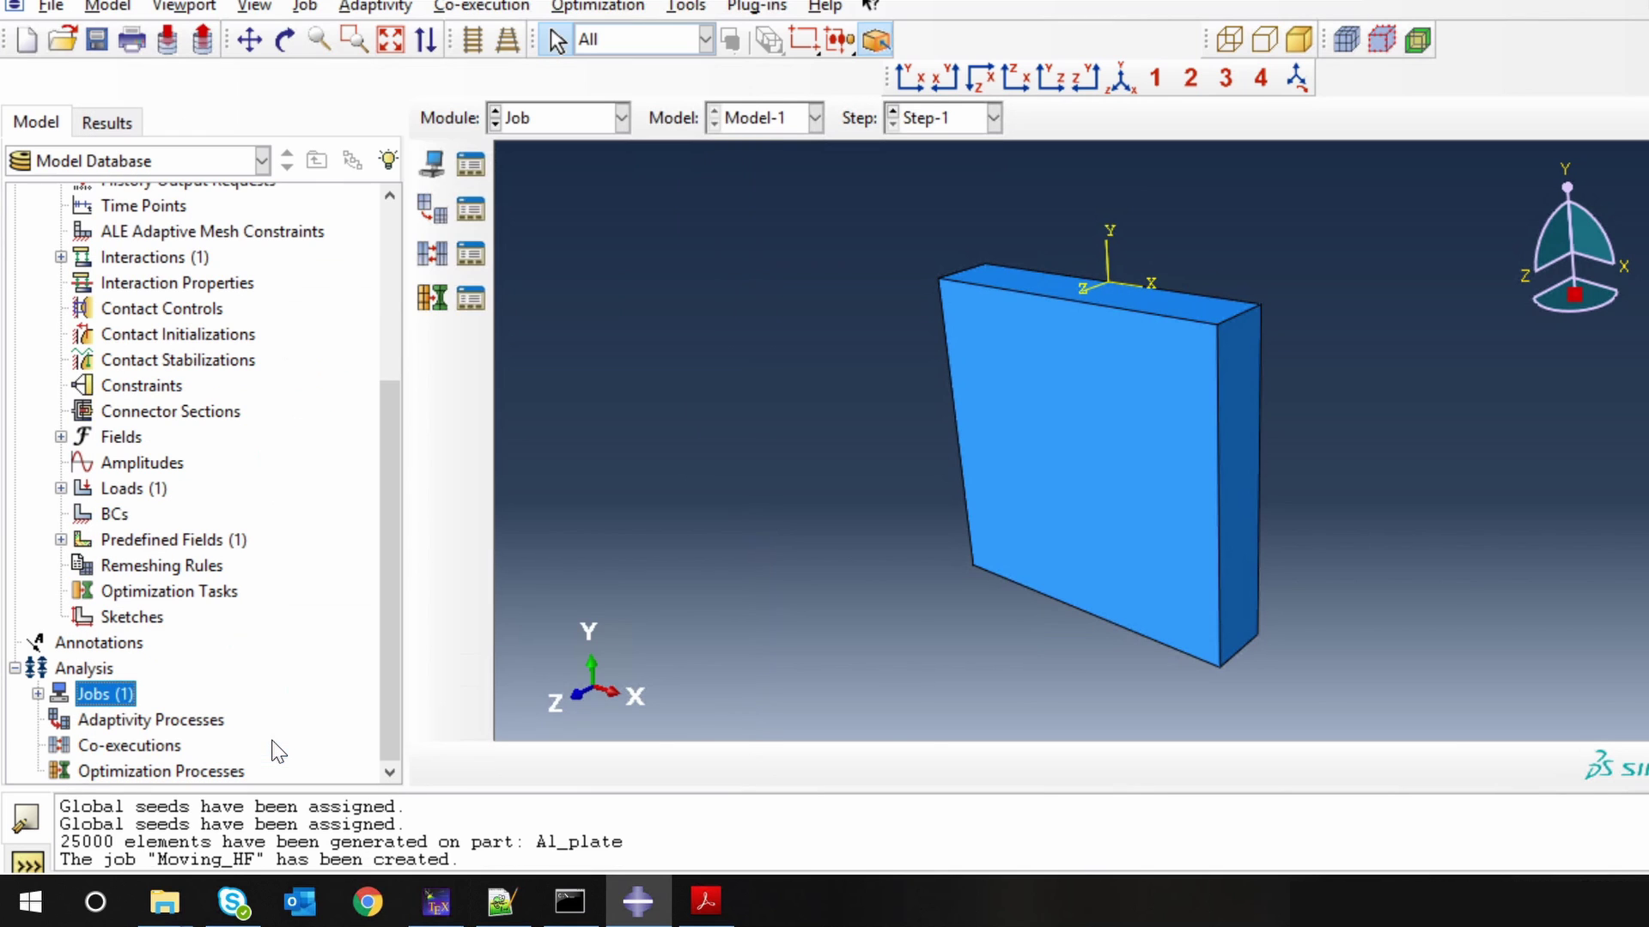
Submit the Moving_HF job without history output, monitor its run until it finishes and dismiss the monitor
{"action": "left_click", "coordinate": [38, 694]}
{"action": "left_click", "coordinate": [120, 722]}
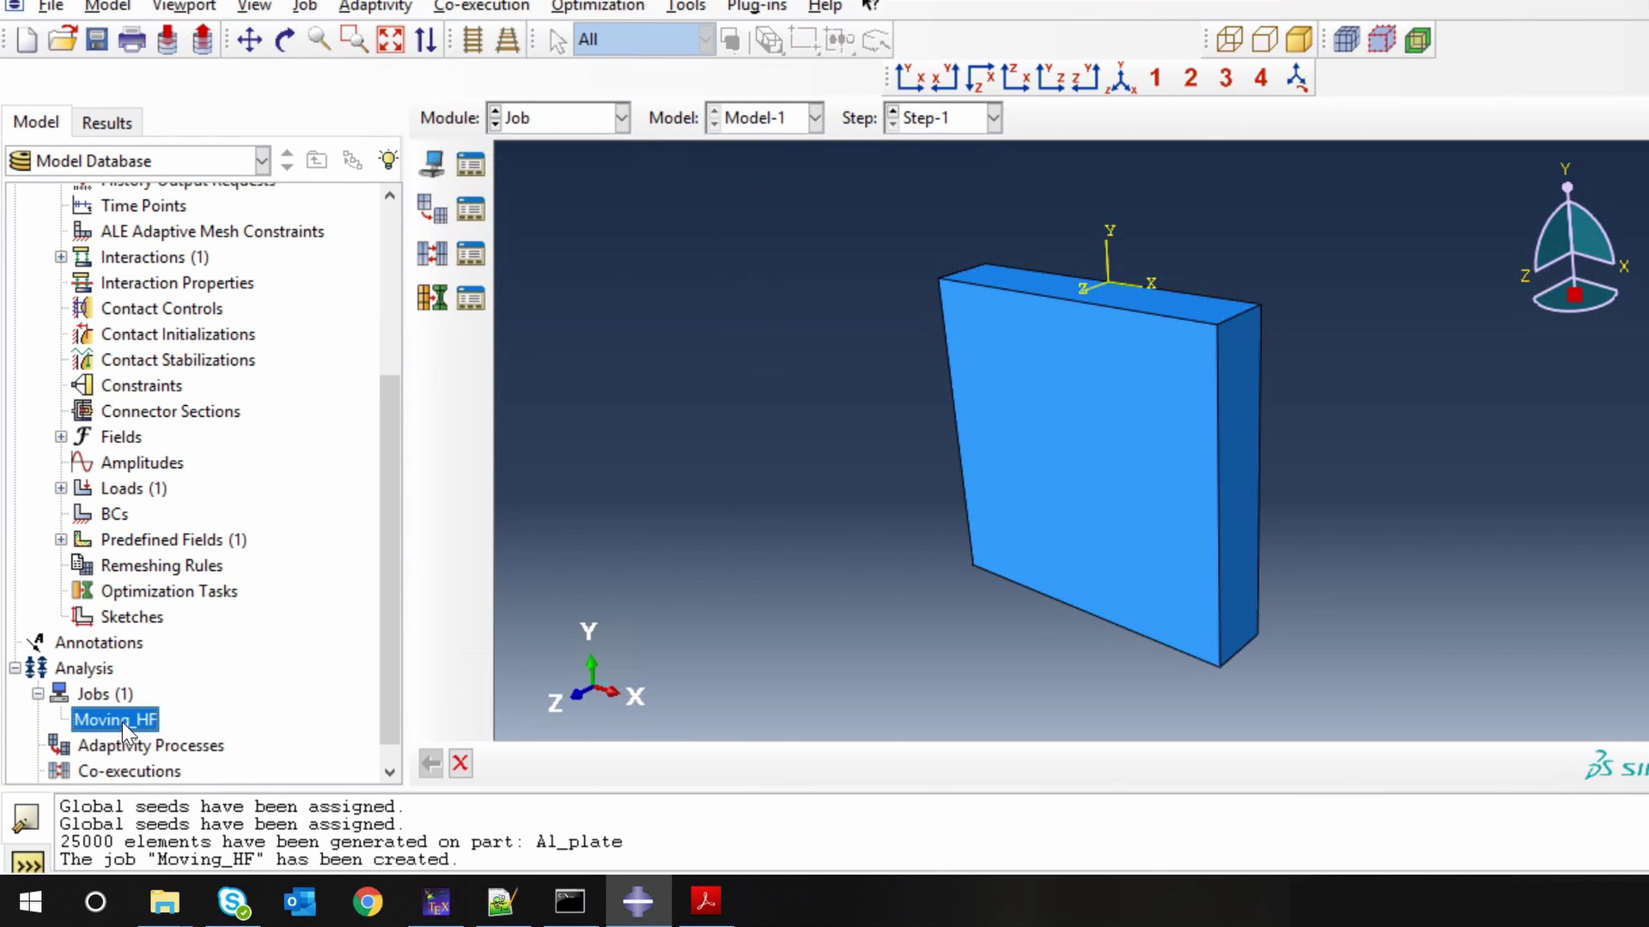
{"action": "right_click", "coordinate": [122, 723]}
{"action": "left_click", "coordinate": [210, 726]}
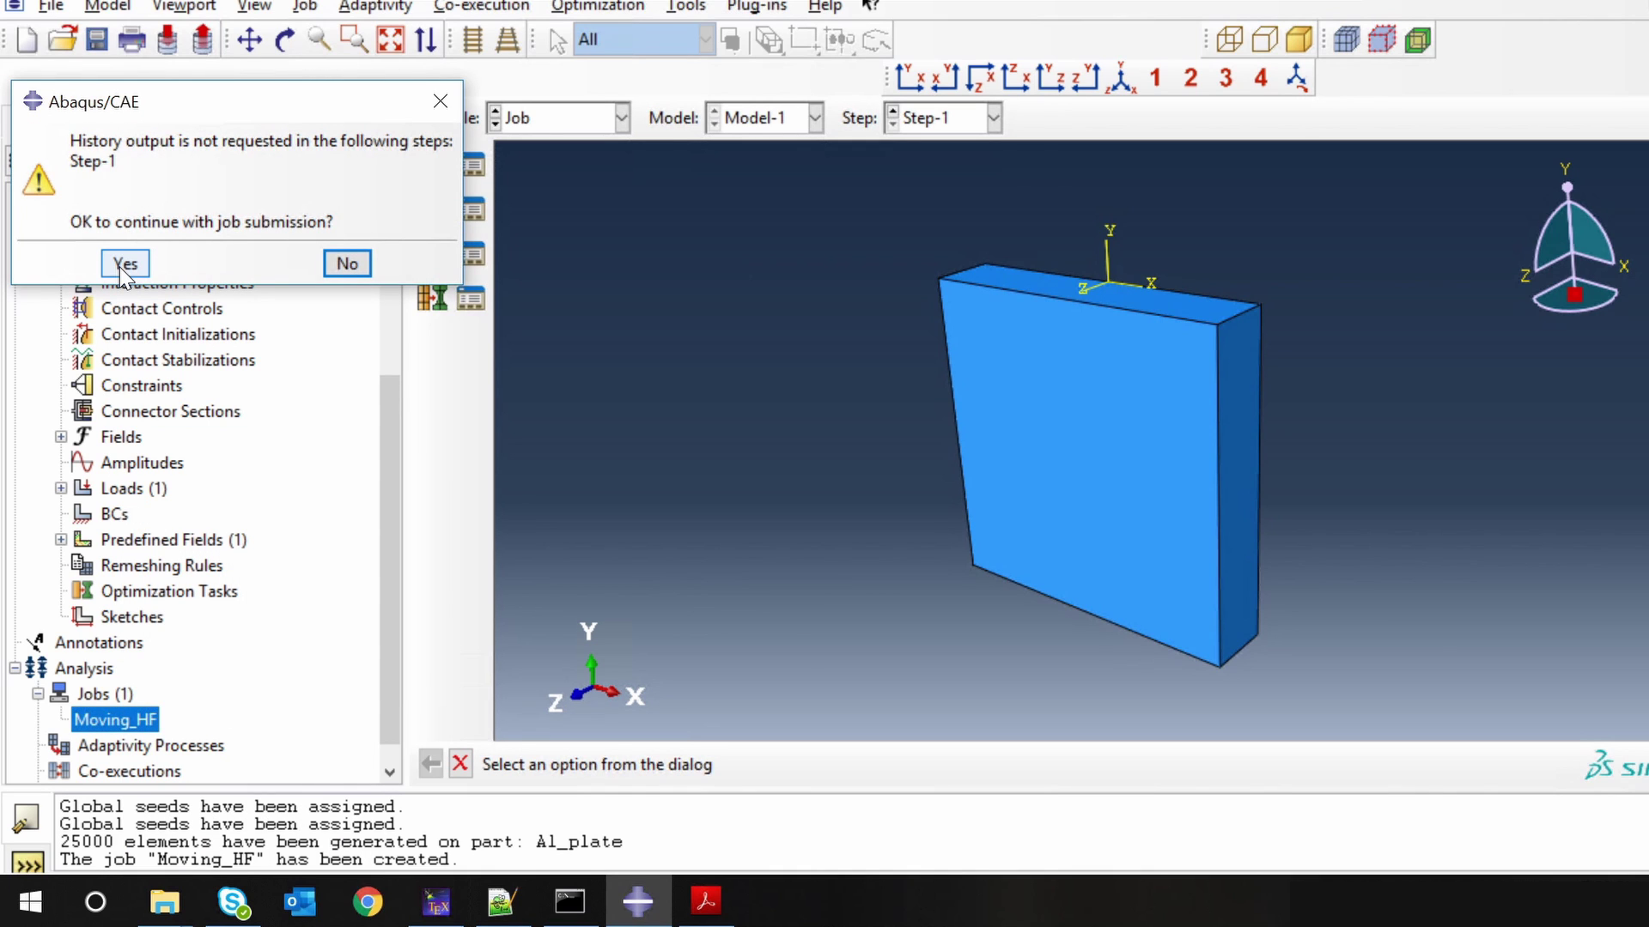
{"action": "left_click", "coordinate": [125, 264]}
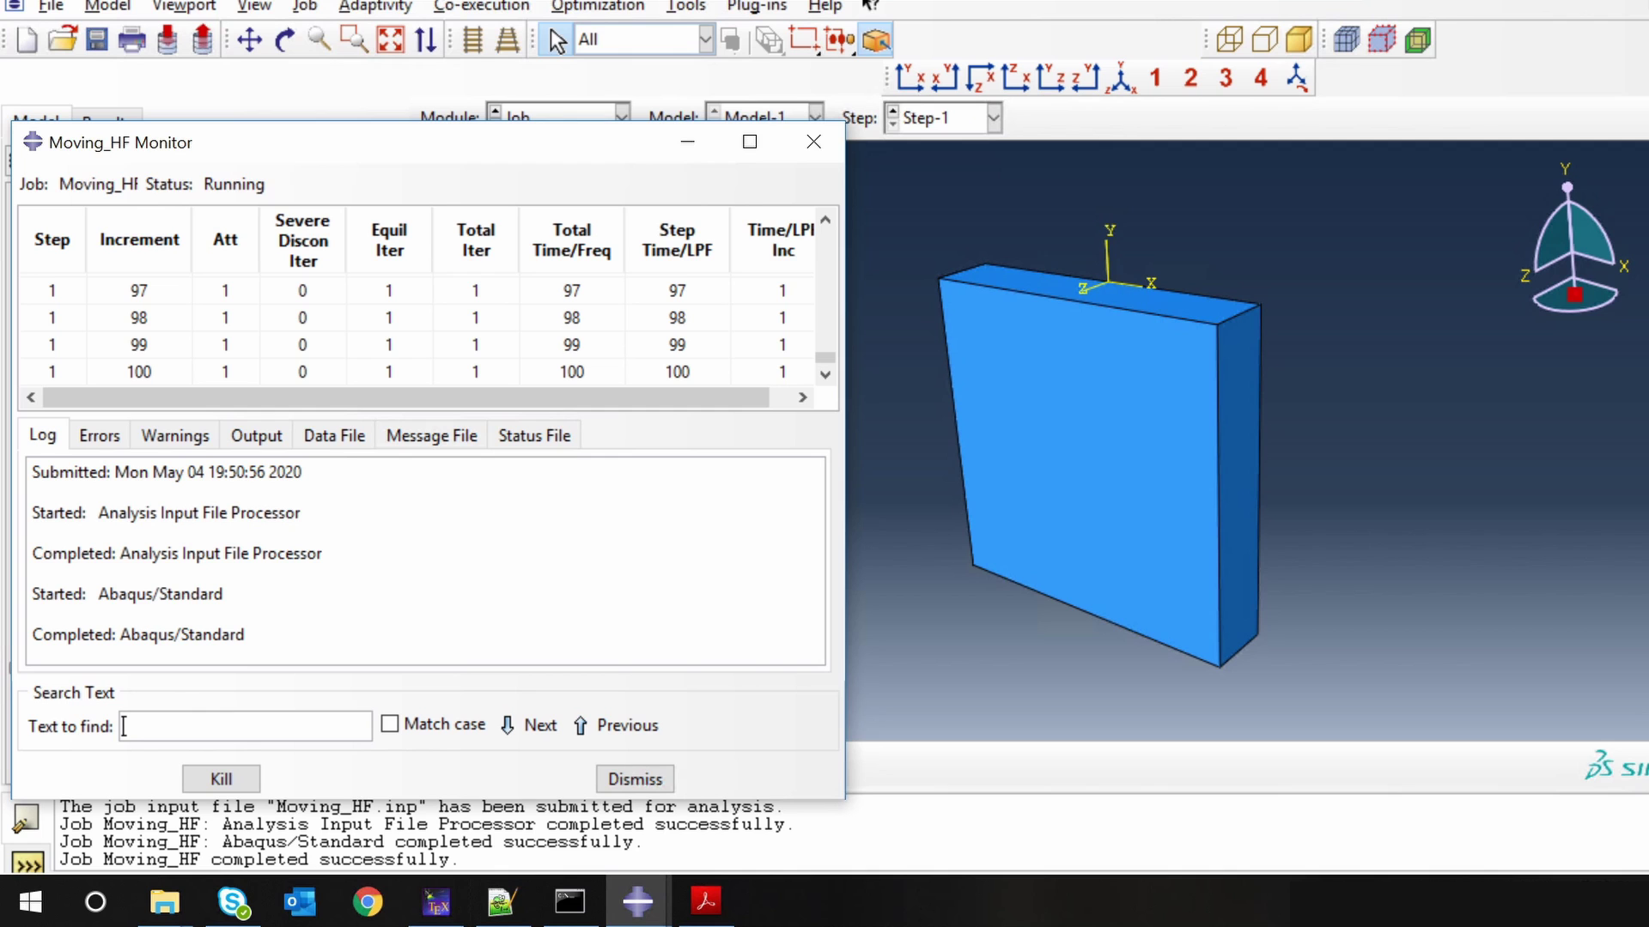
{"action": "left_click", "coordinate": [633, 779]}
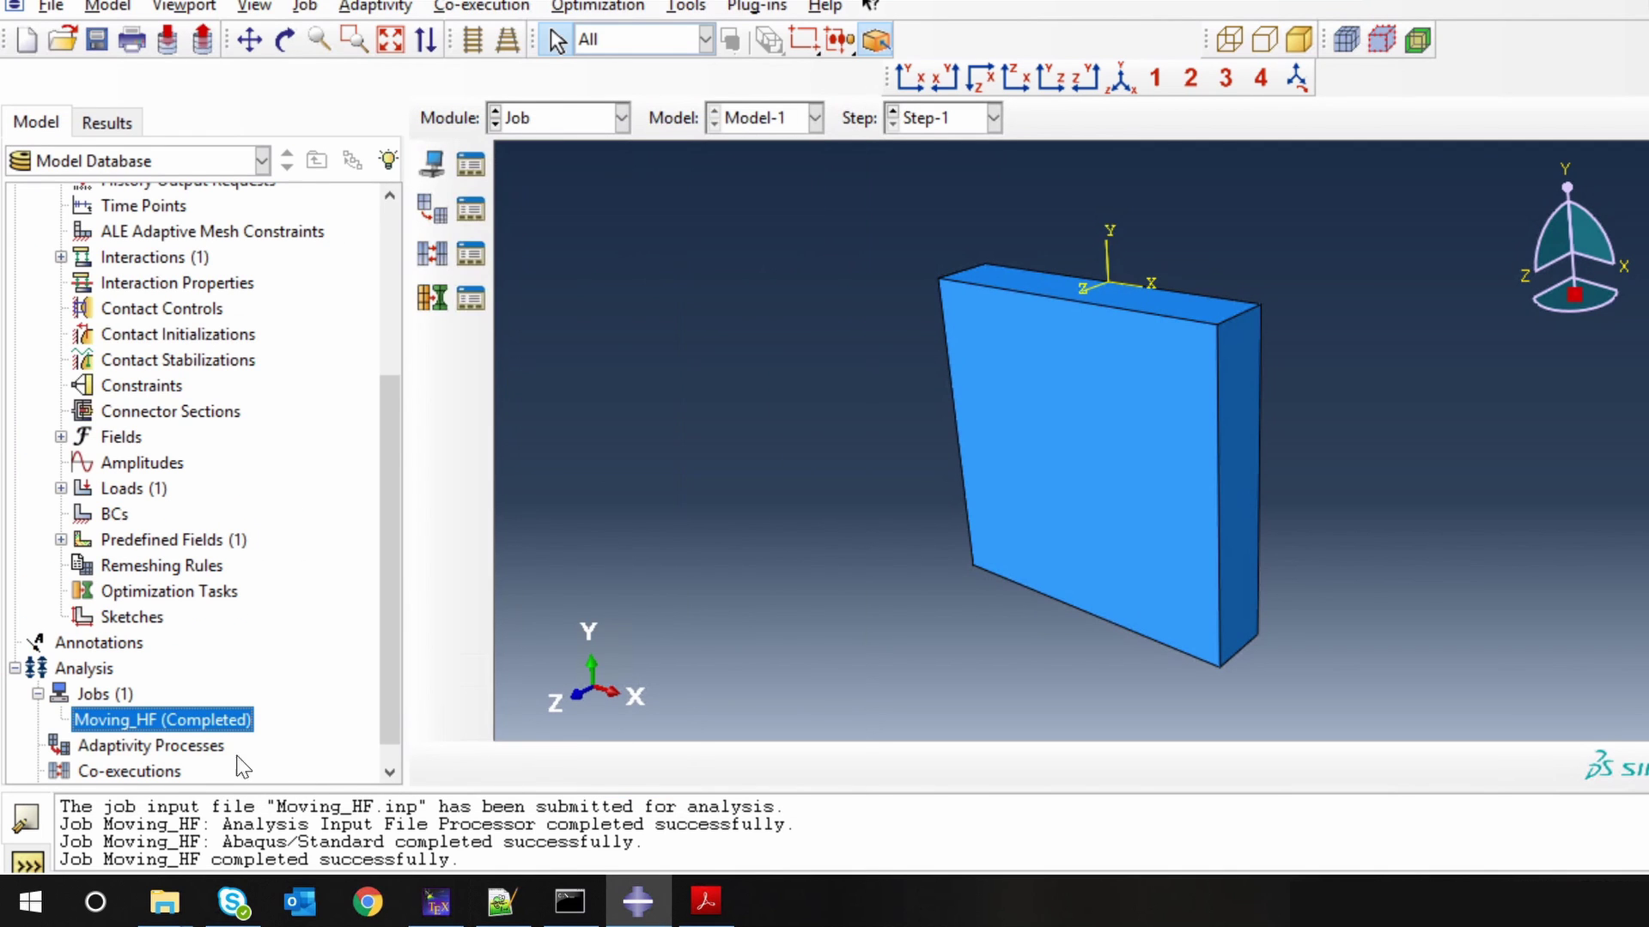
Open the Moving_HF results and animate the heat flux magnitude contours over the time history
{"action": "right_click", "coordinate": [213, 723]}
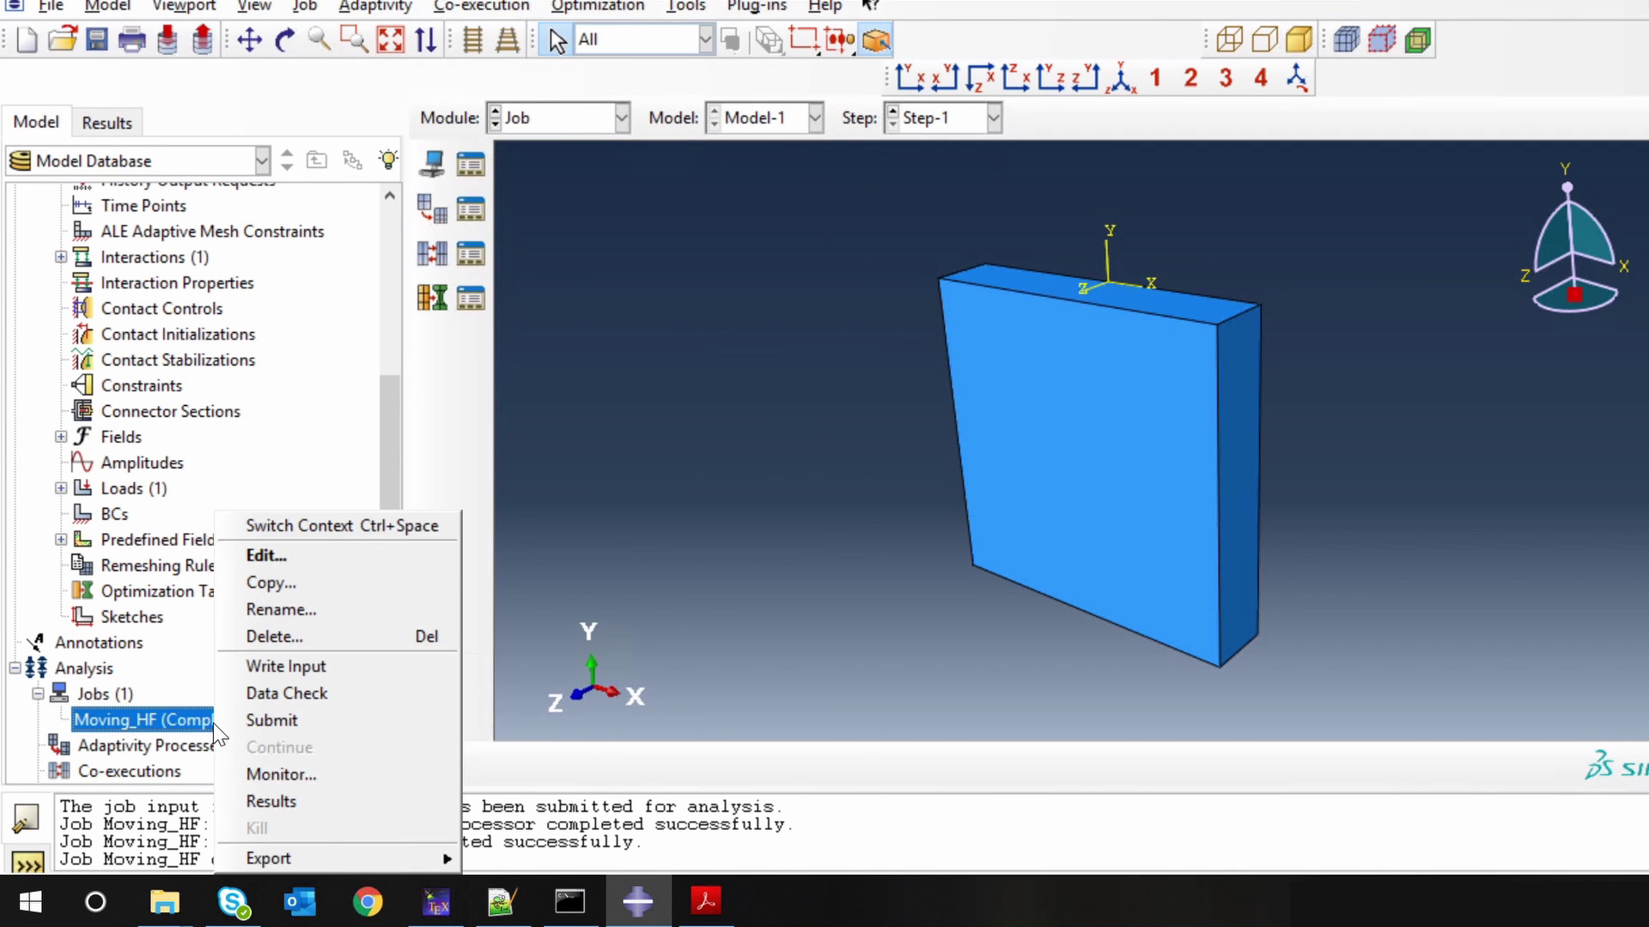
{"action": "left_click", "coordinate": [287, 797]}
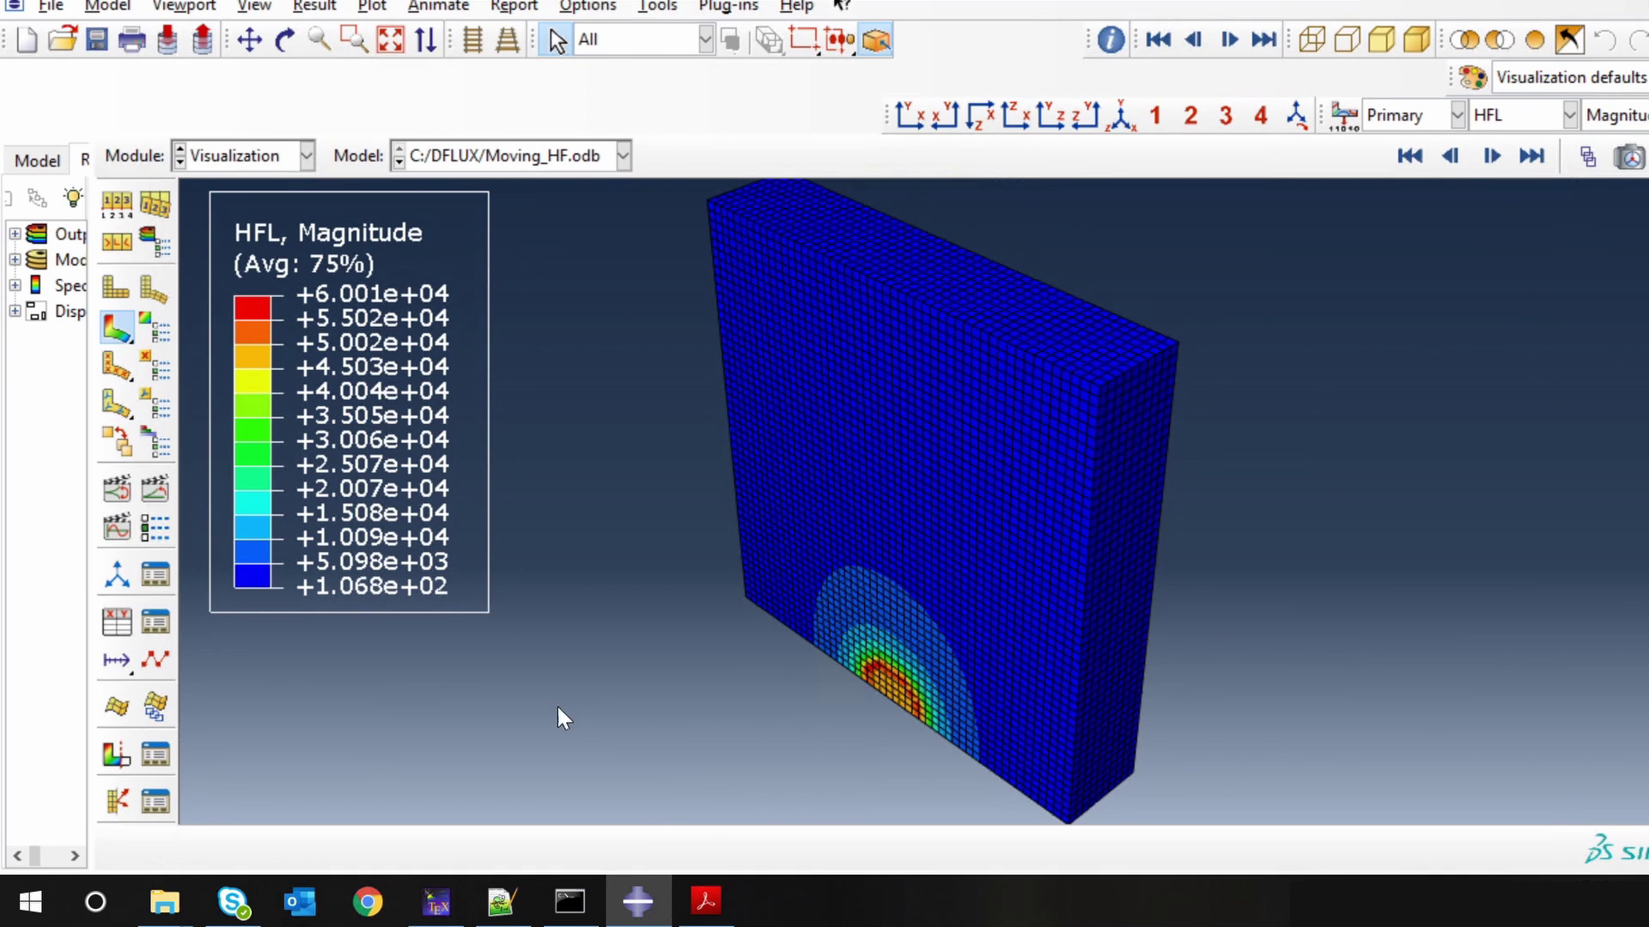
{"action": "left_click", "coordinate": [155, 491]}
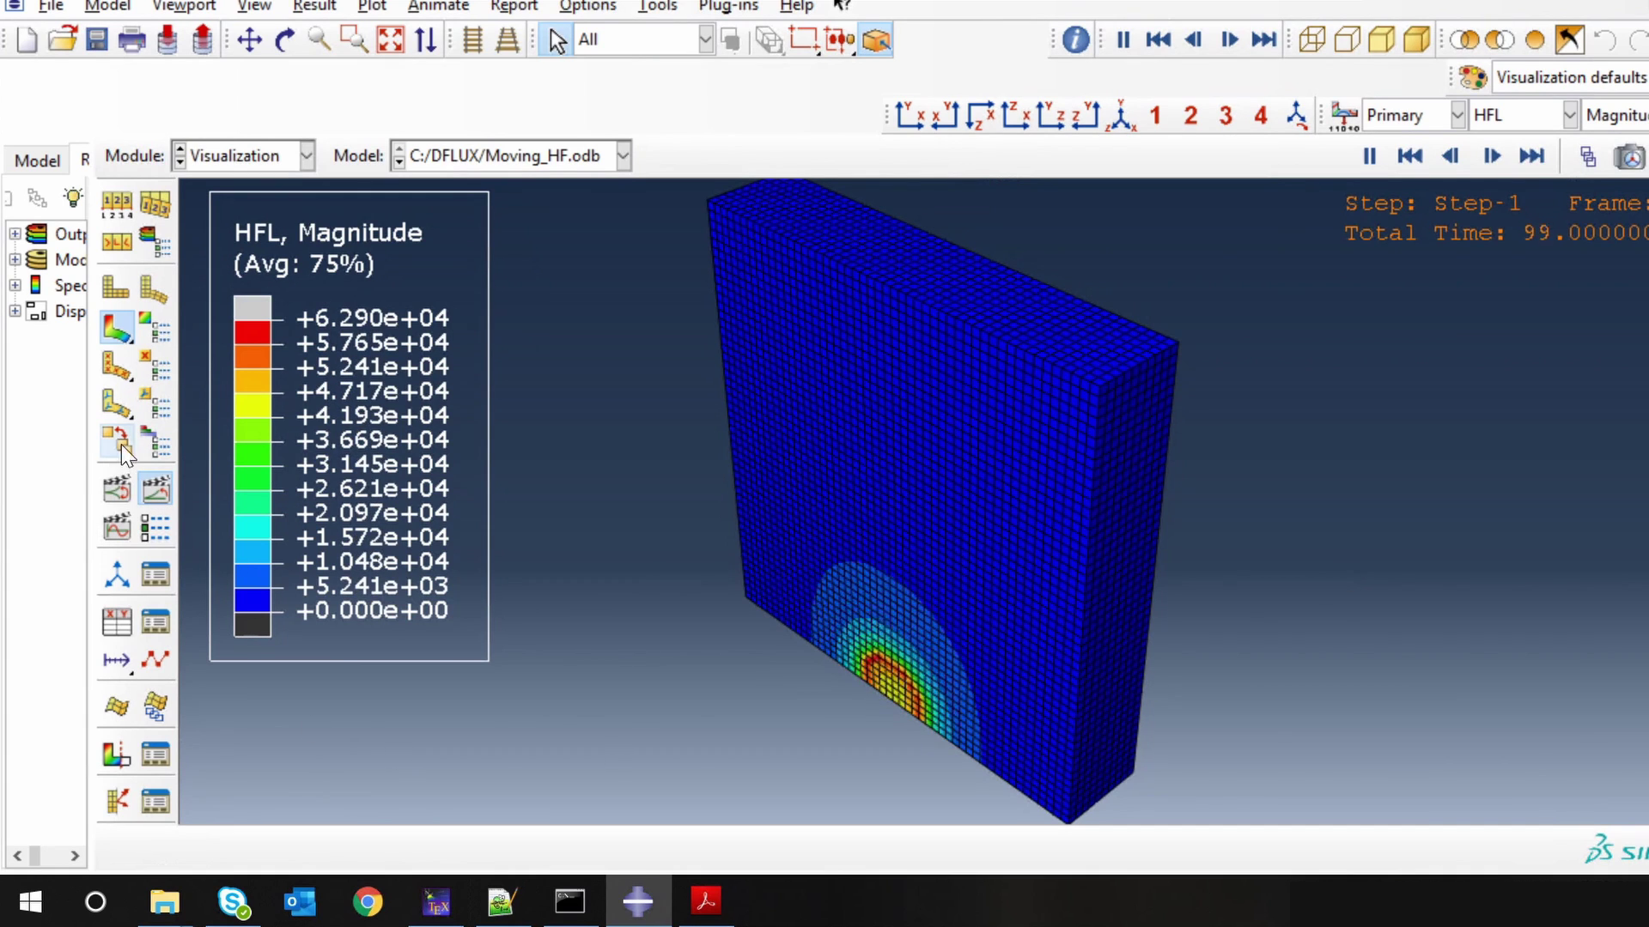
{"action": "left_click", "coordinate": [155, 493]}
{"action": "left_click", "coordinate": [155, 502]}
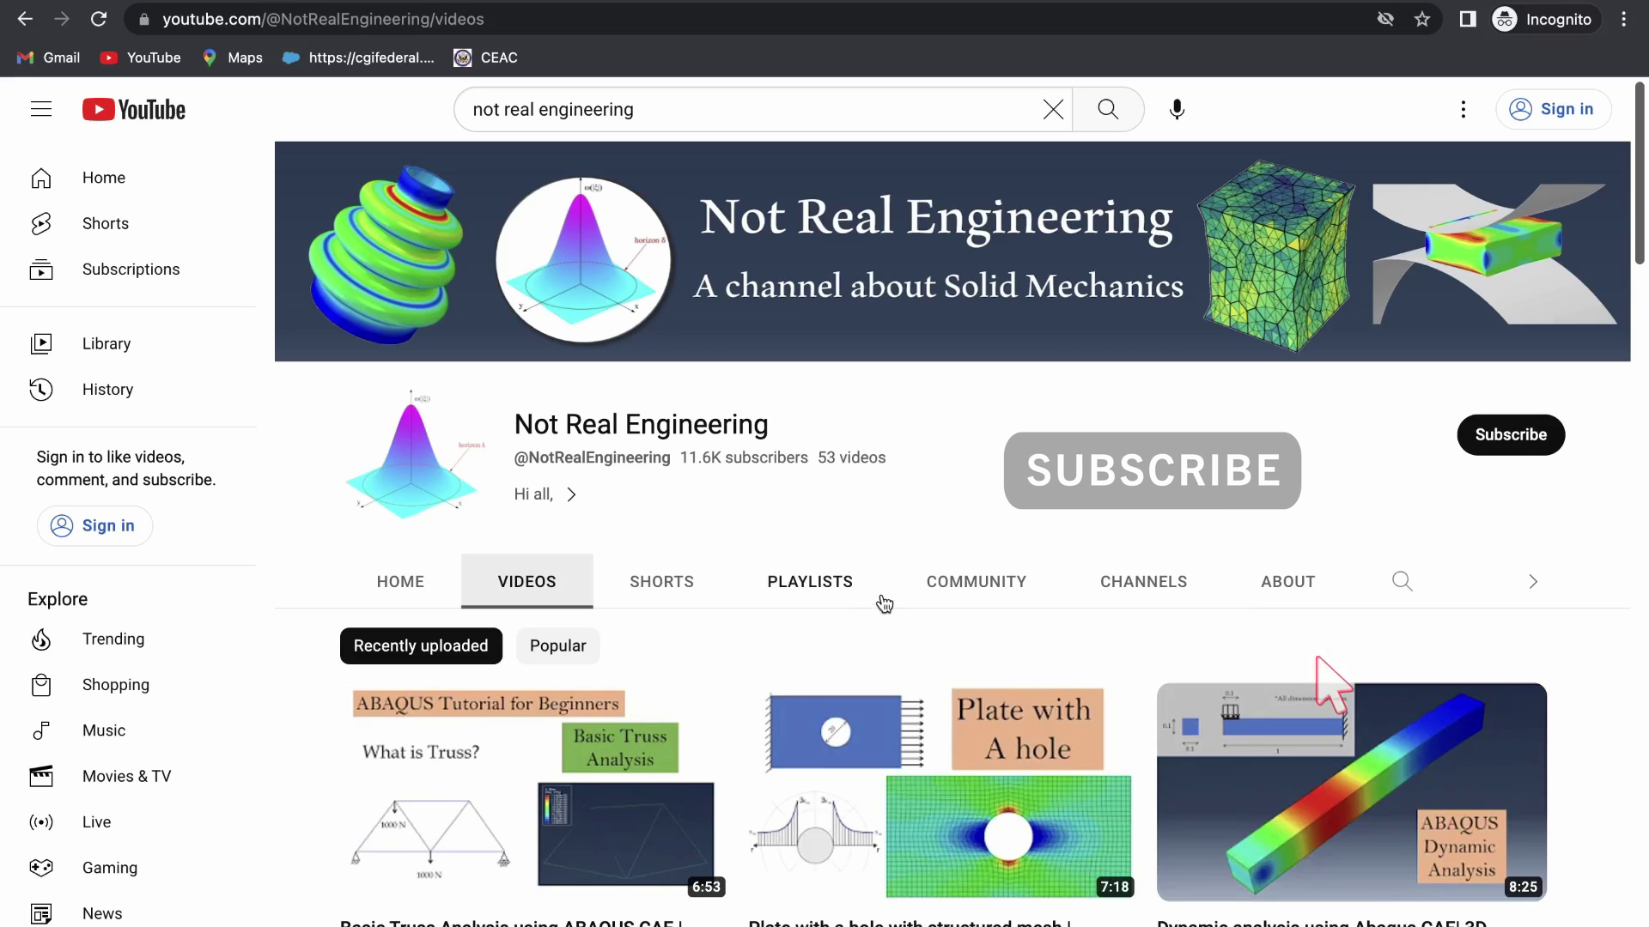
Switch to YouTube and browse the Not Real Engineering channel's playlists, including ANSYS tutorials, and its uploaded videos
{"action": "left_click", "coordinate": [823, 598]}
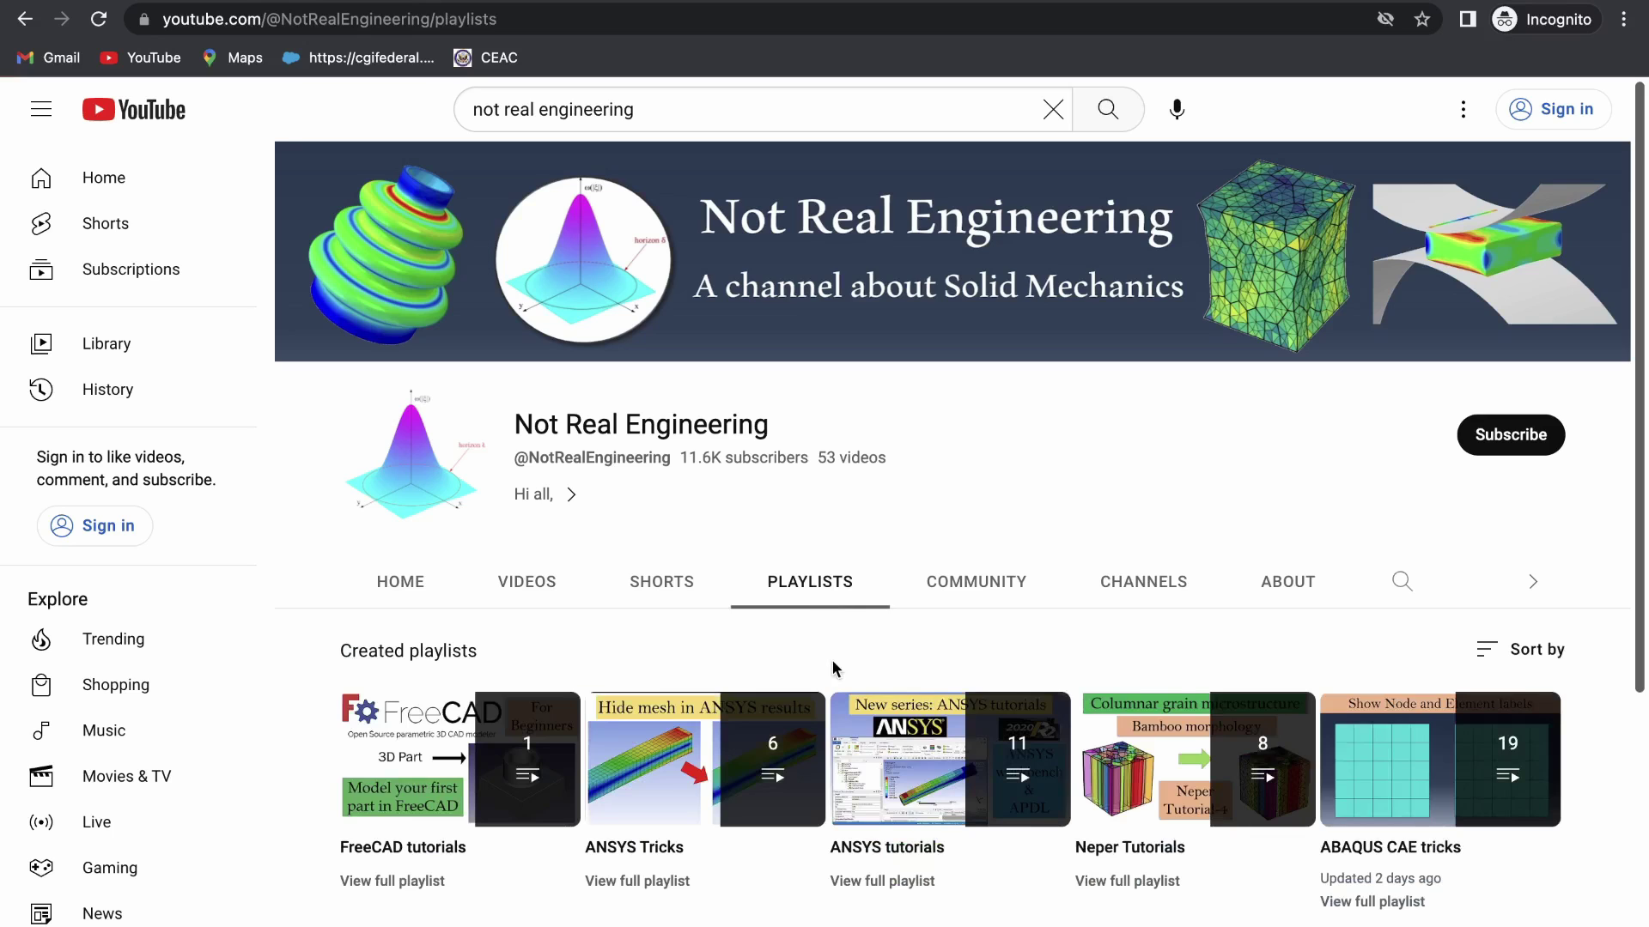
{"action": "scroll", "coordinate": [832, 661], "scroll_direction": "down", "scroll_amount": 4}
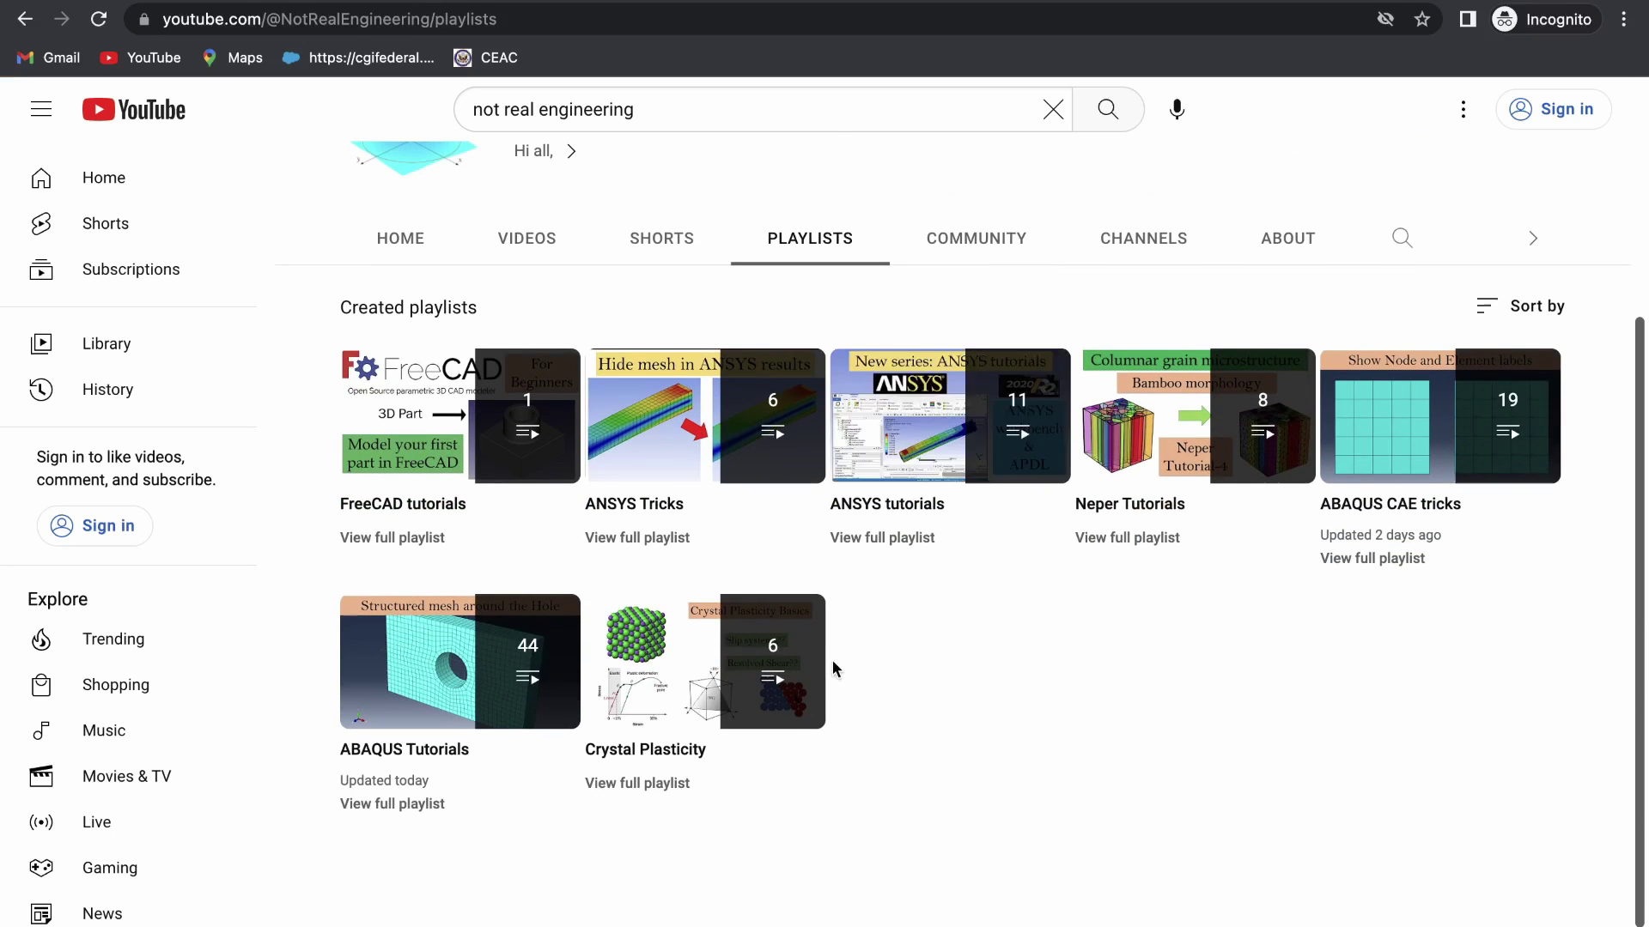
{"action": "scroll", "coordinate": [832, 666], "scroll_direction": "up", "scroll_amount": 3}
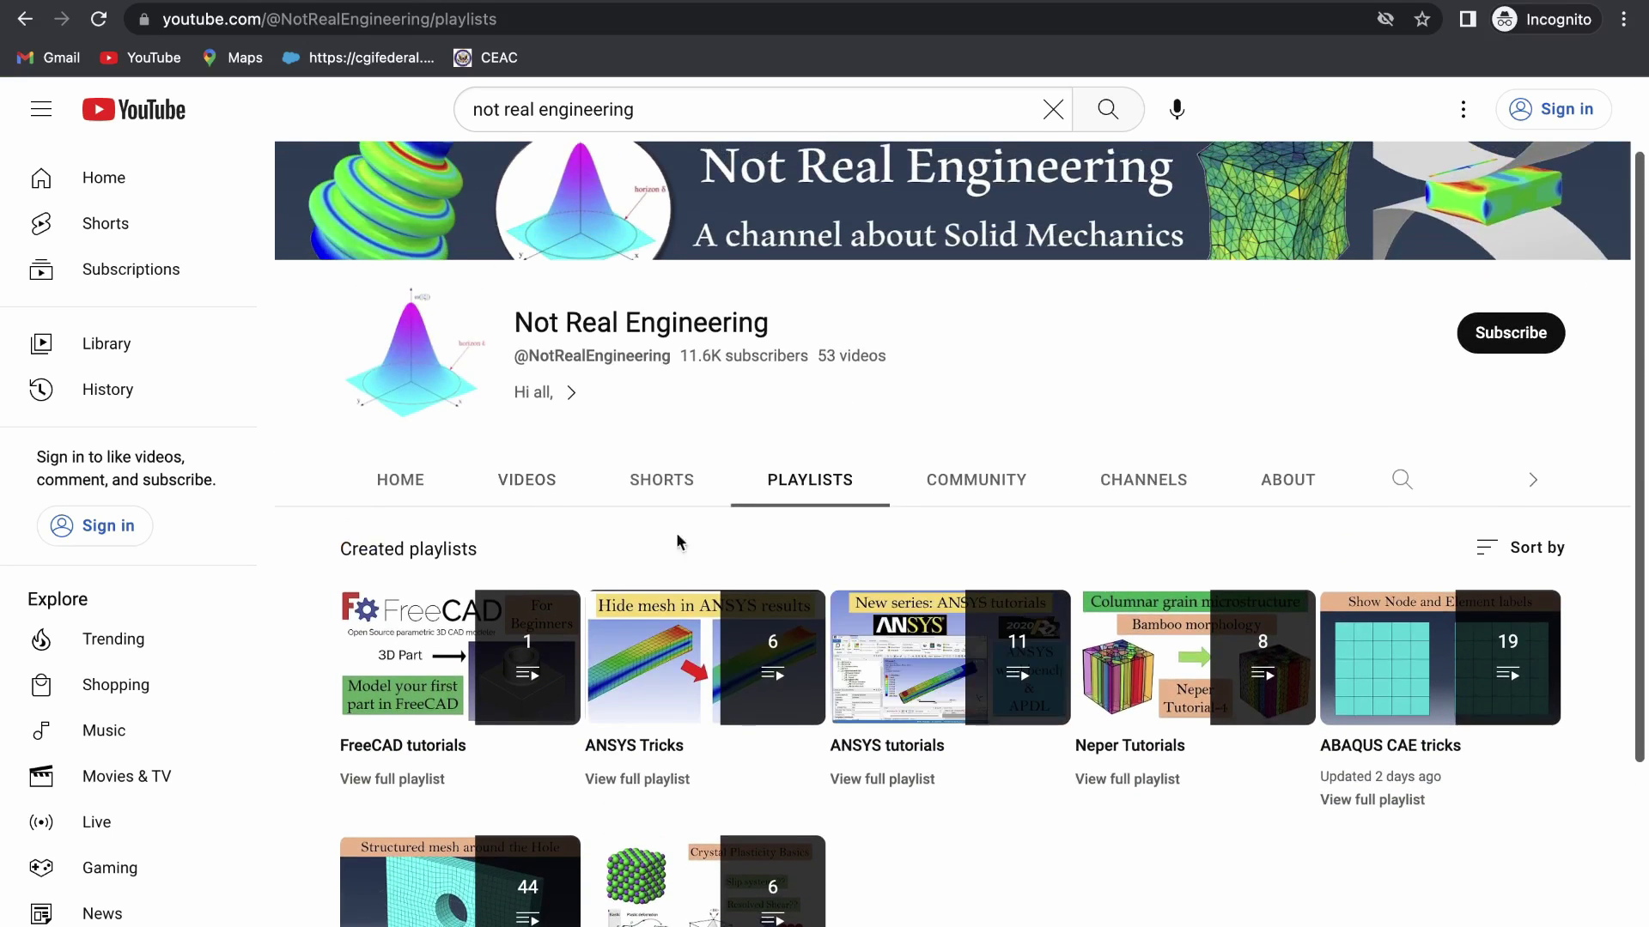
{"action": "scroll", "coordinate": [970, 897], "scroll_direction": "down", "scroll_amount": 1}
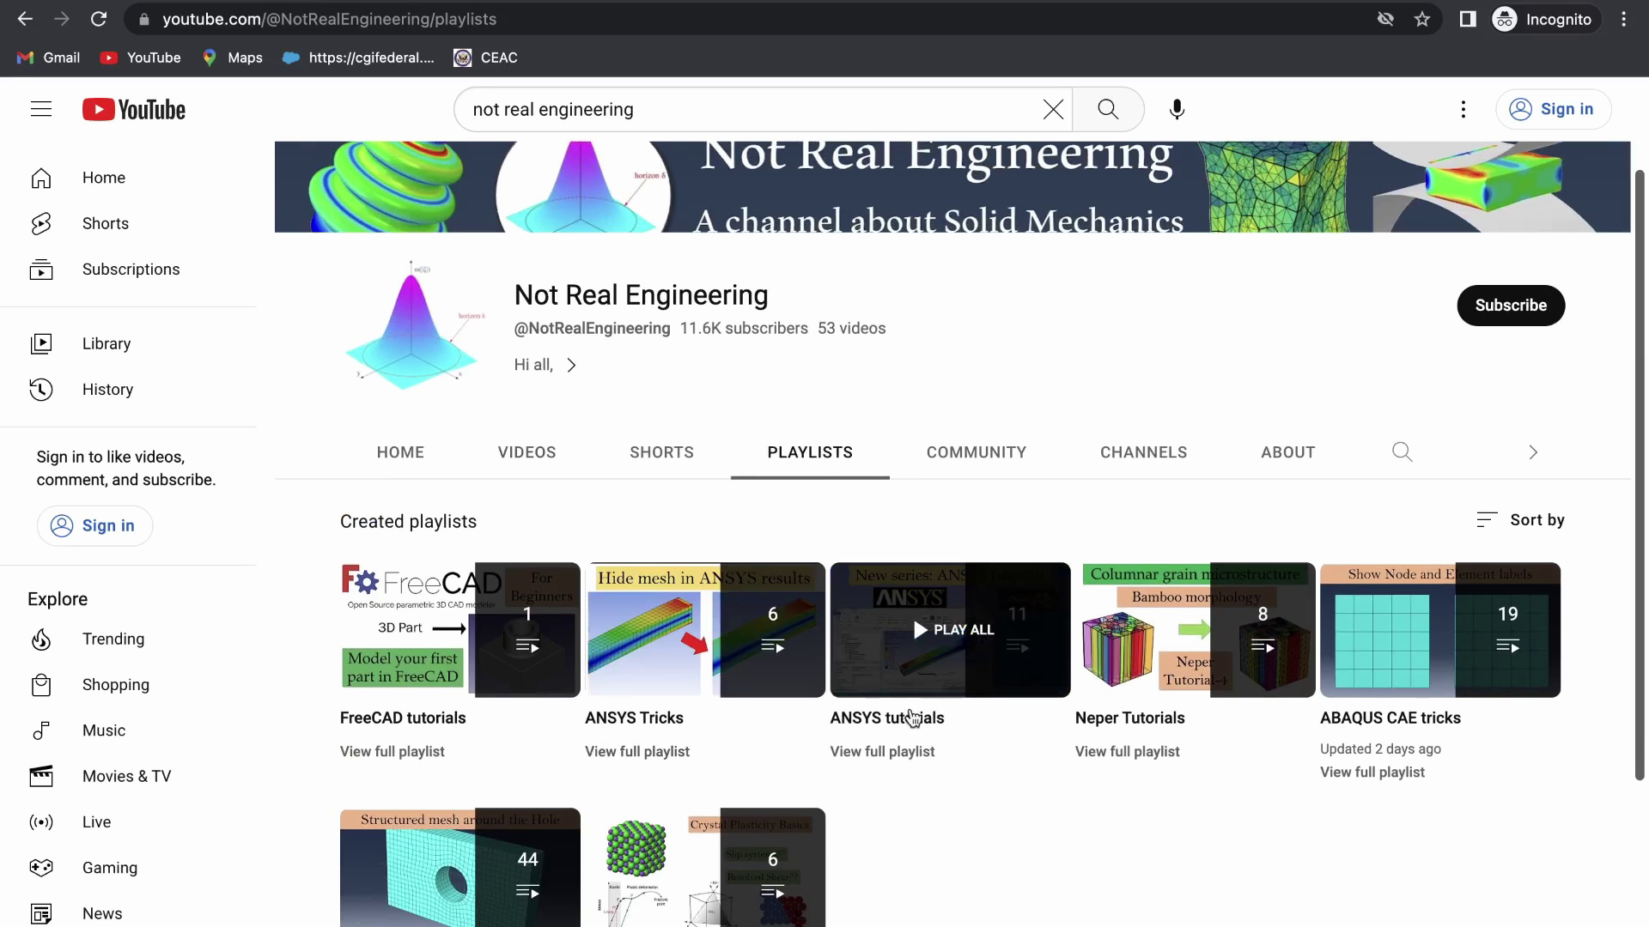
{"action": "scroll", "coordinate": [936, 723], "scroll_direction": "down", "scroll_amount": 1}
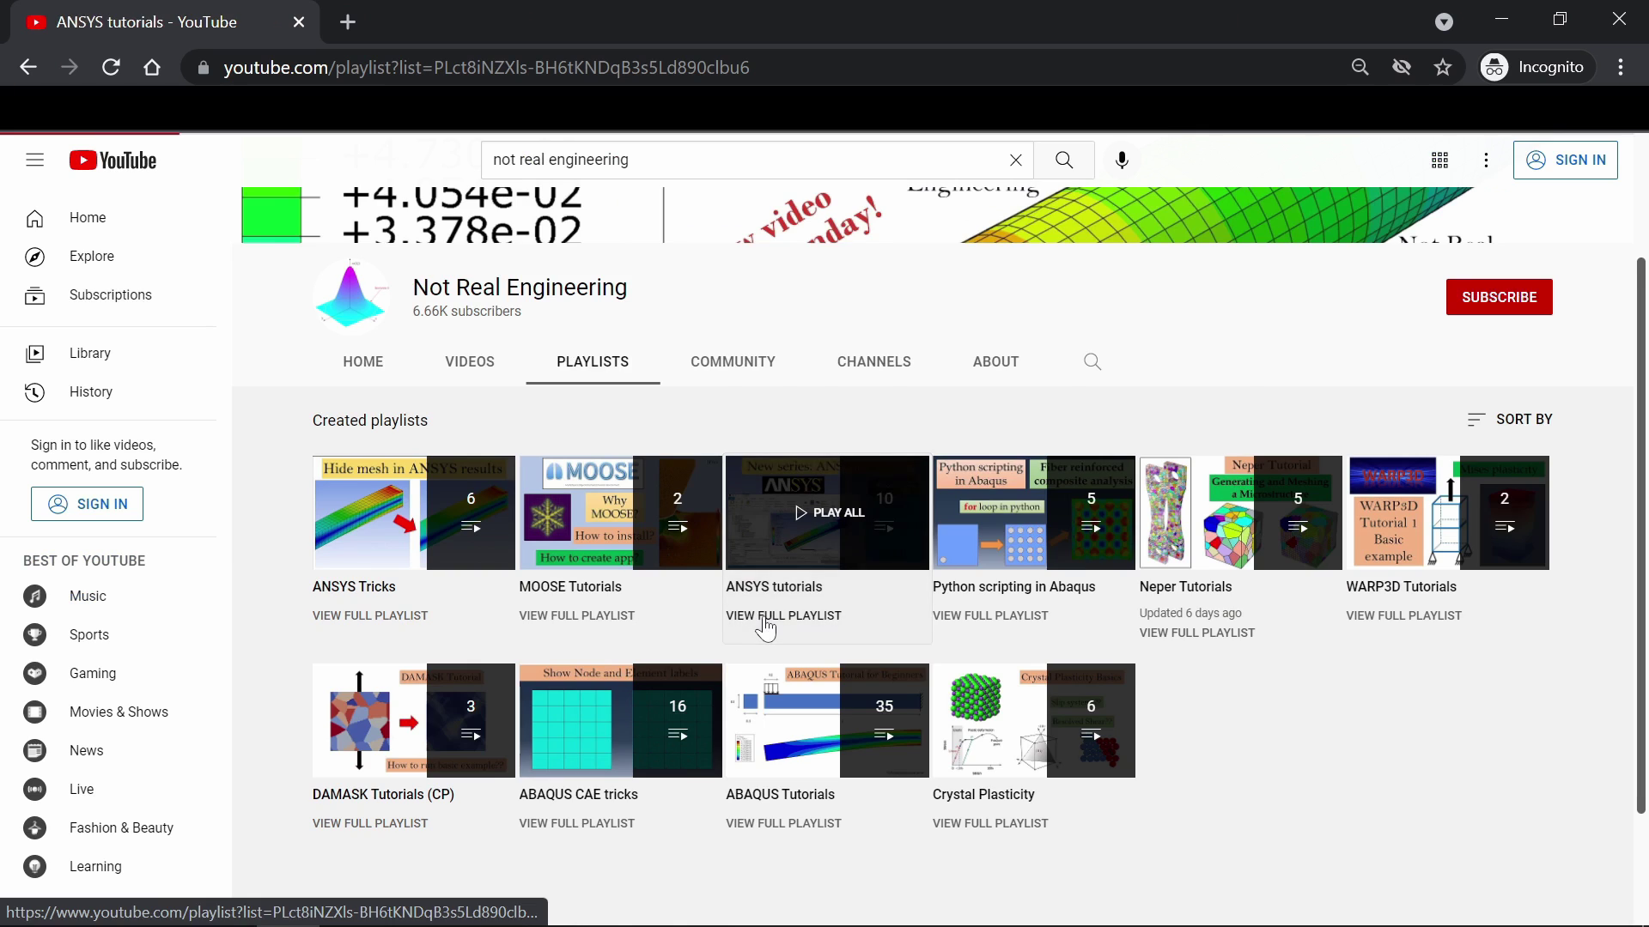
{"action": "left_click", "coordinate": [744, 605]}
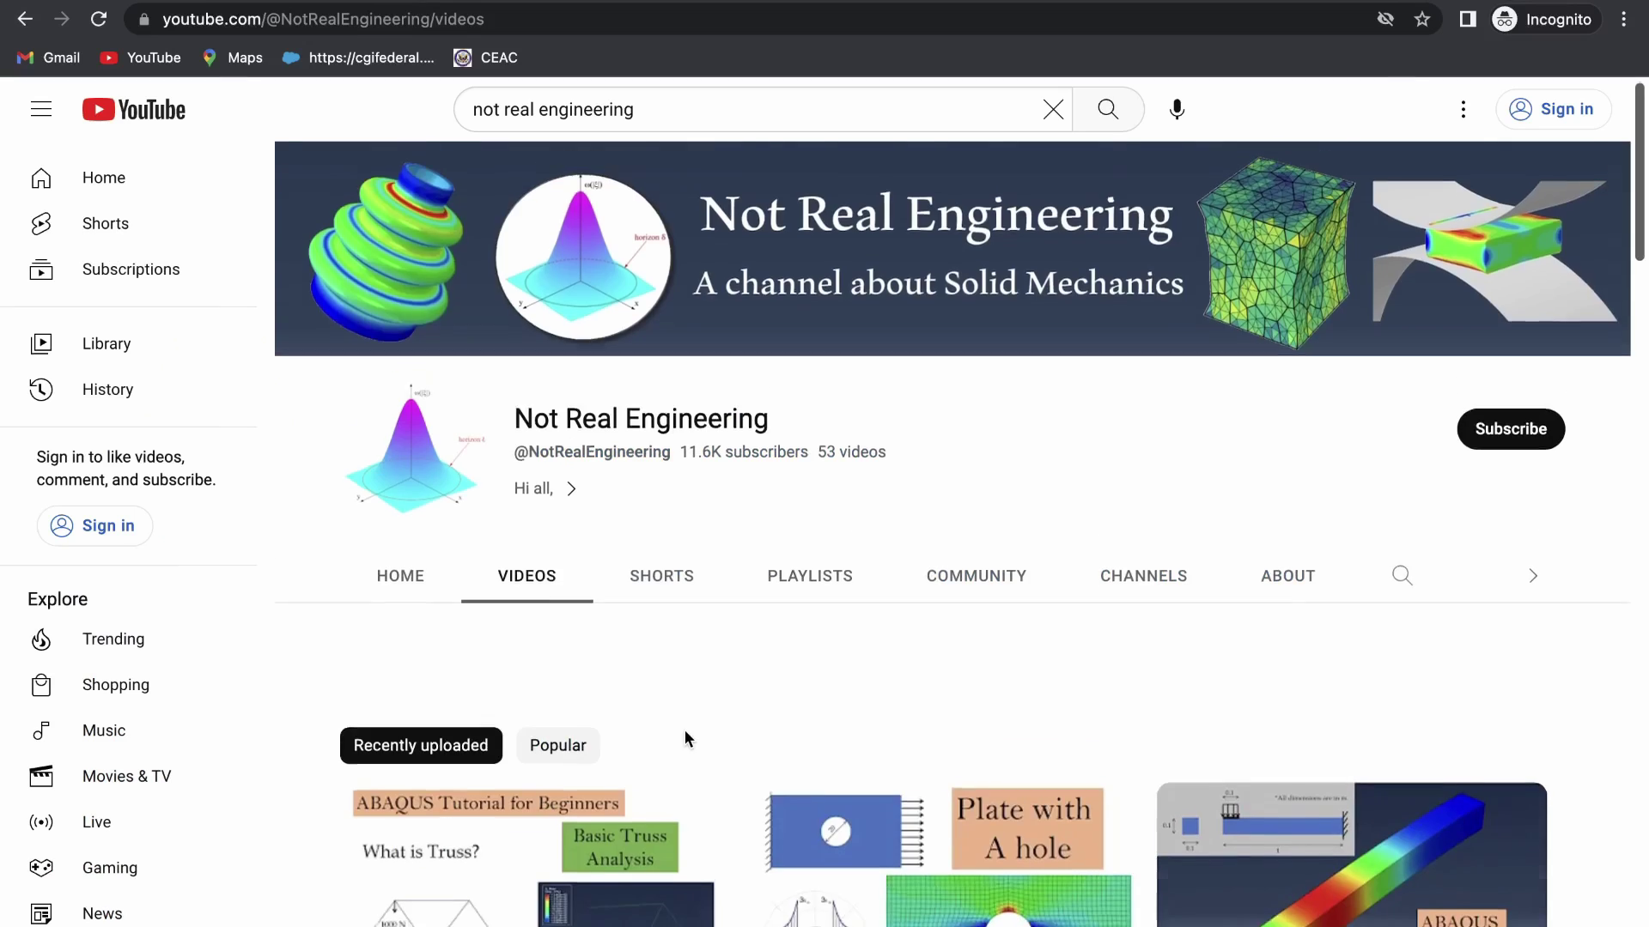
{"action": "scroll", "coordinate": [683, 730], "scroll_direction": "down", "scroll_amount": 7}
{"action": "scroll", "coordinate": [687, 740], "scroll_direction": "up", "scroll_amount": 7}
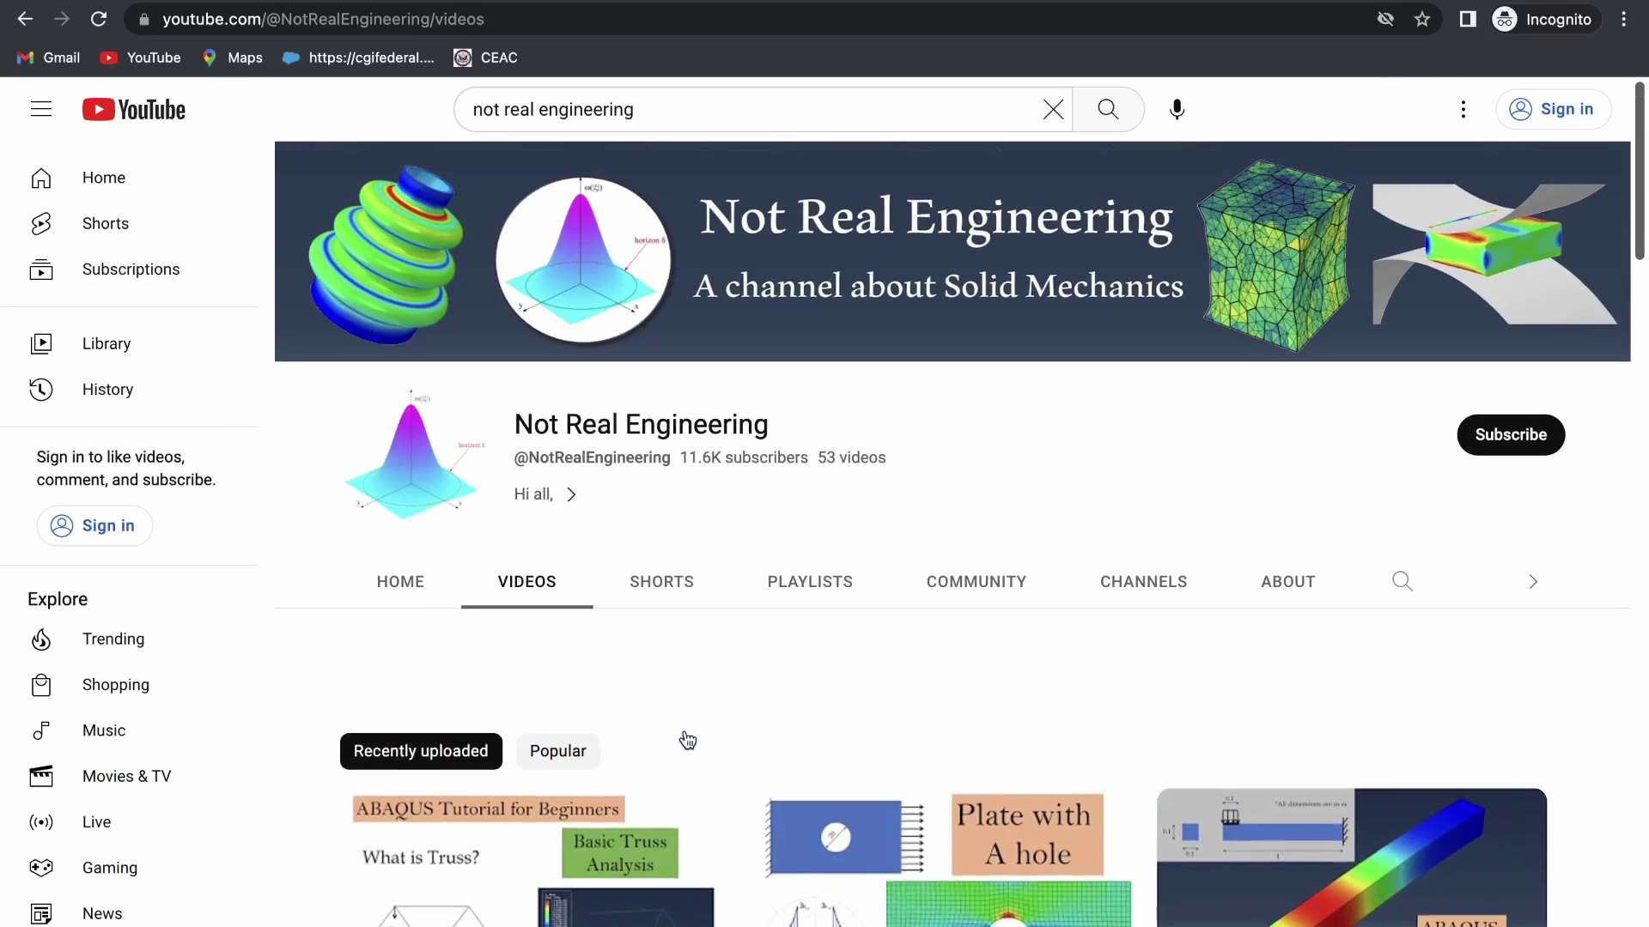